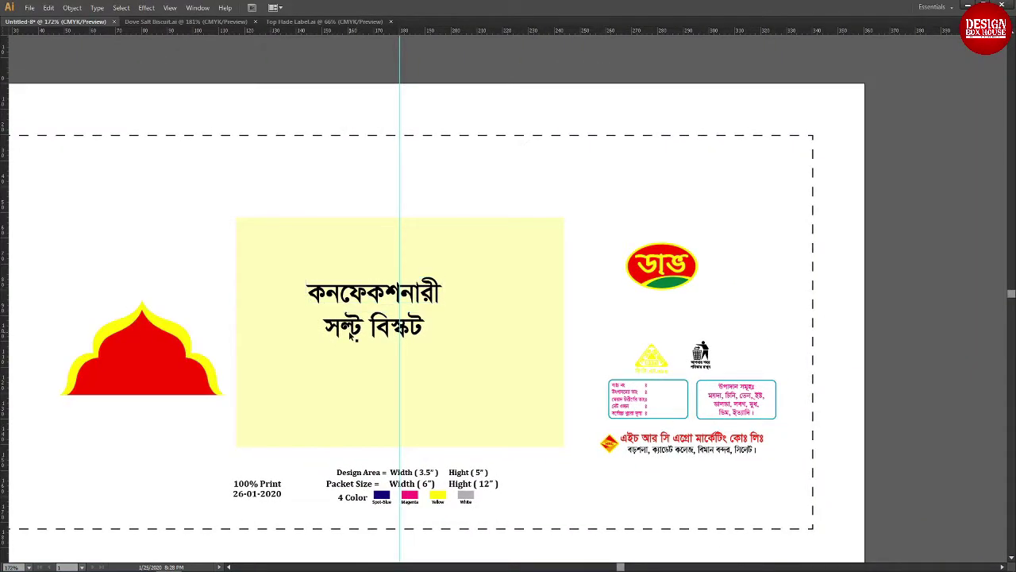
Step: Align the arch to the panel's top and left edges and centre it on the vertical guide
drag(298, 352, 204, 372)
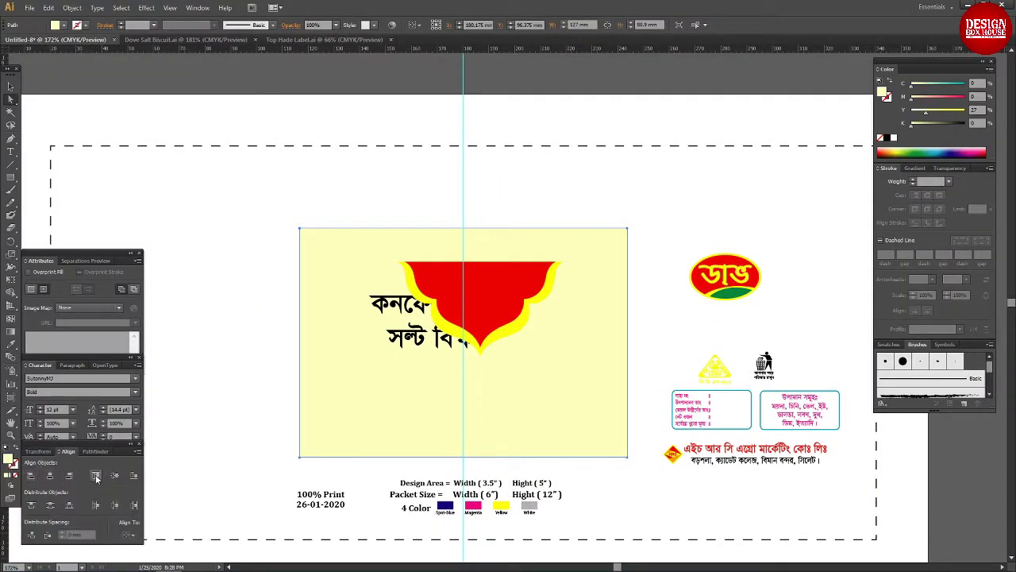
click(96, 478)
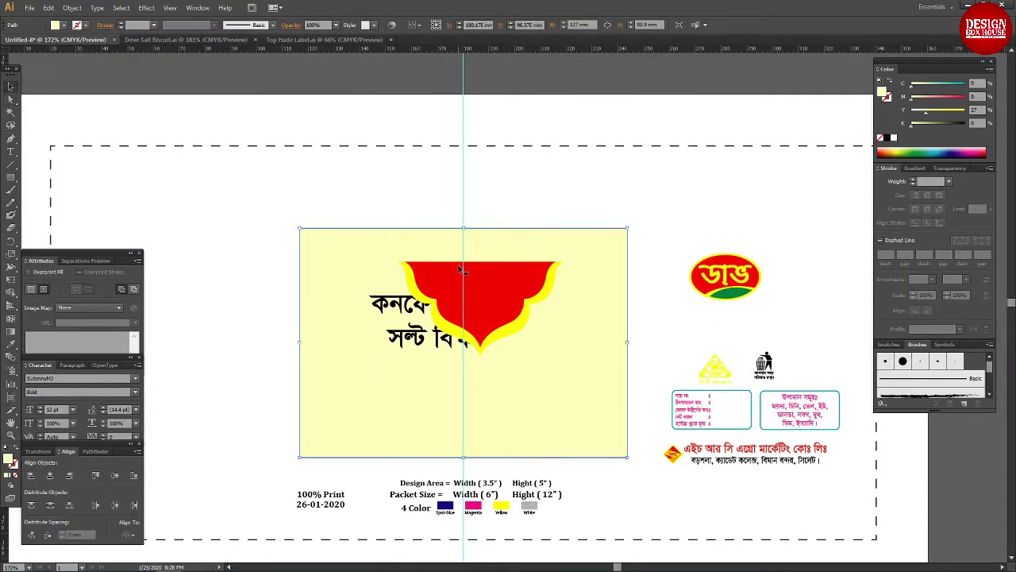
click(30, 475)
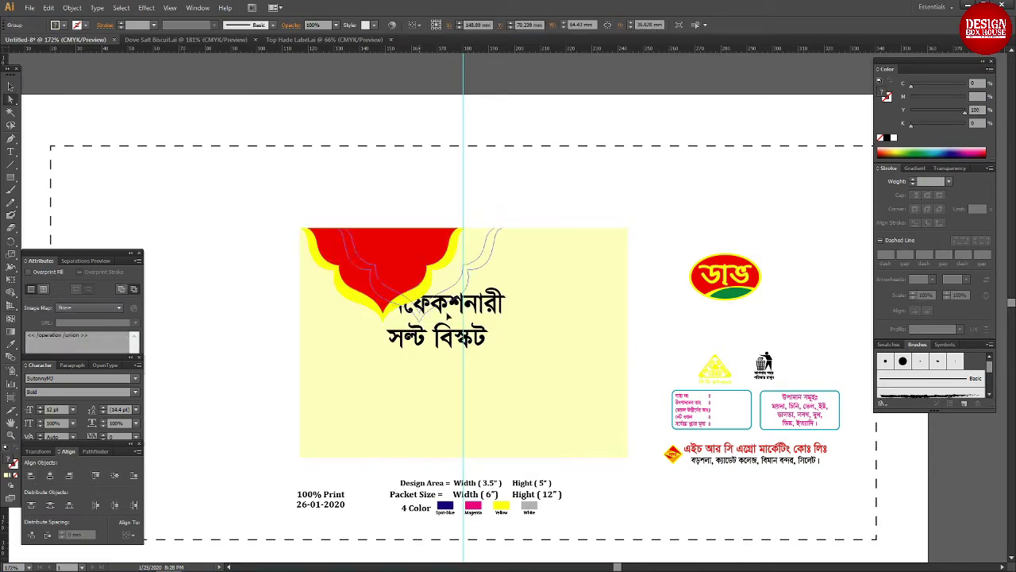
mouse_move(383, 317)
mouse_down()
mouse_move(467, 372)
mouse_move(465, 414)
mouse_up()
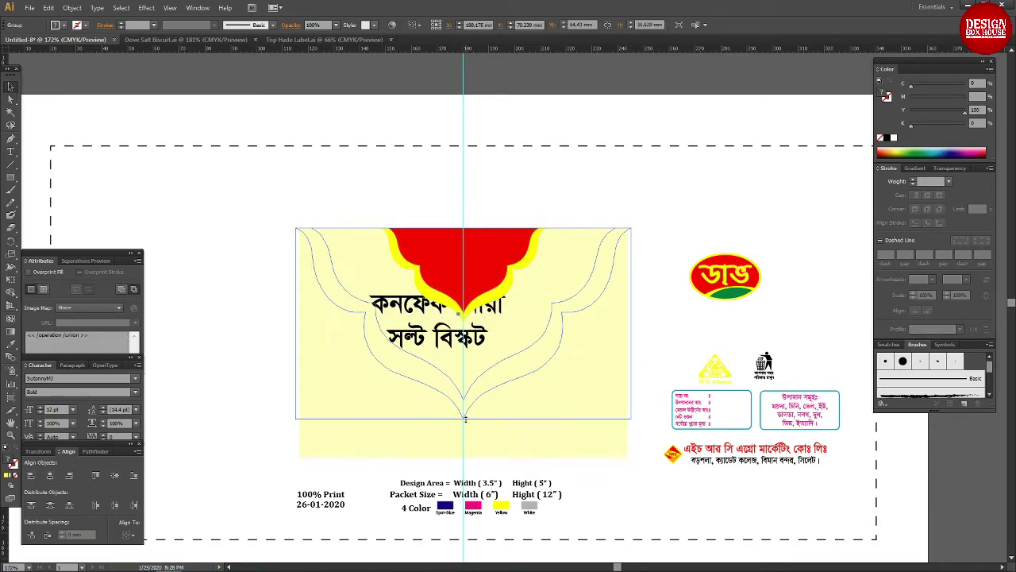
Step: Stretch the arch across the full panel width and place it behind the Bengali title
key(a)
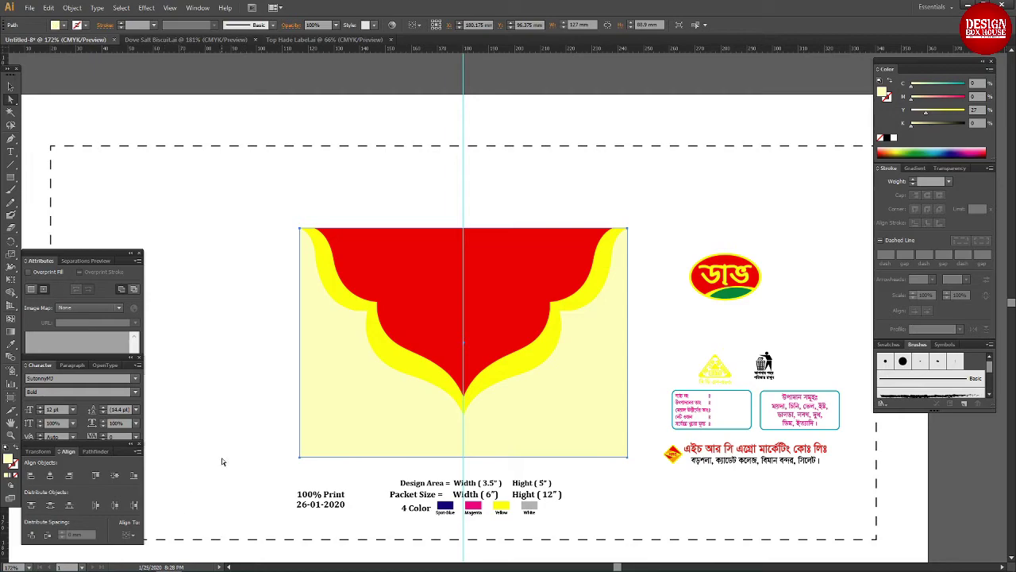
click(331, 411)
key(shift+F8)
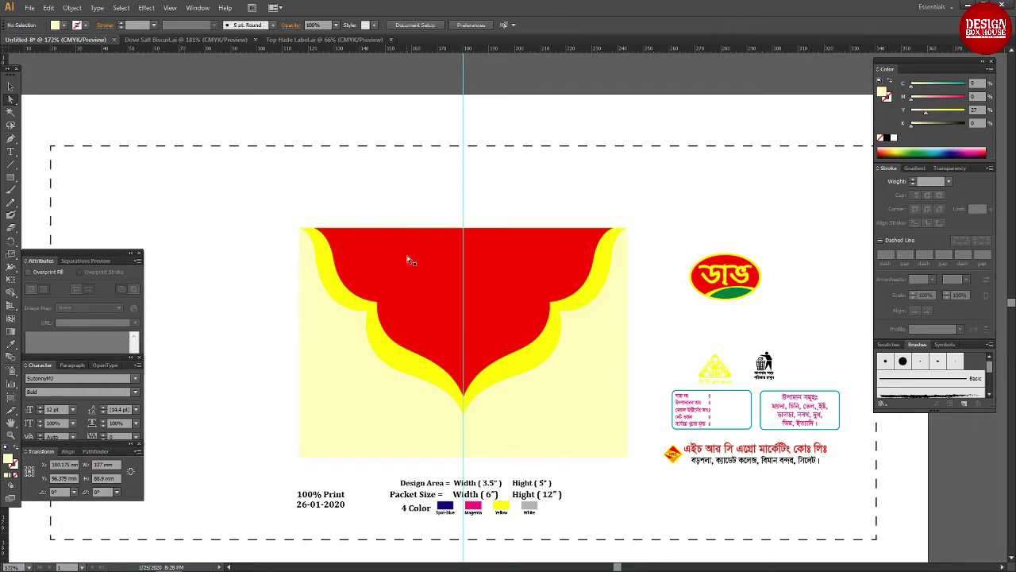
key(v)
click(409, 261)
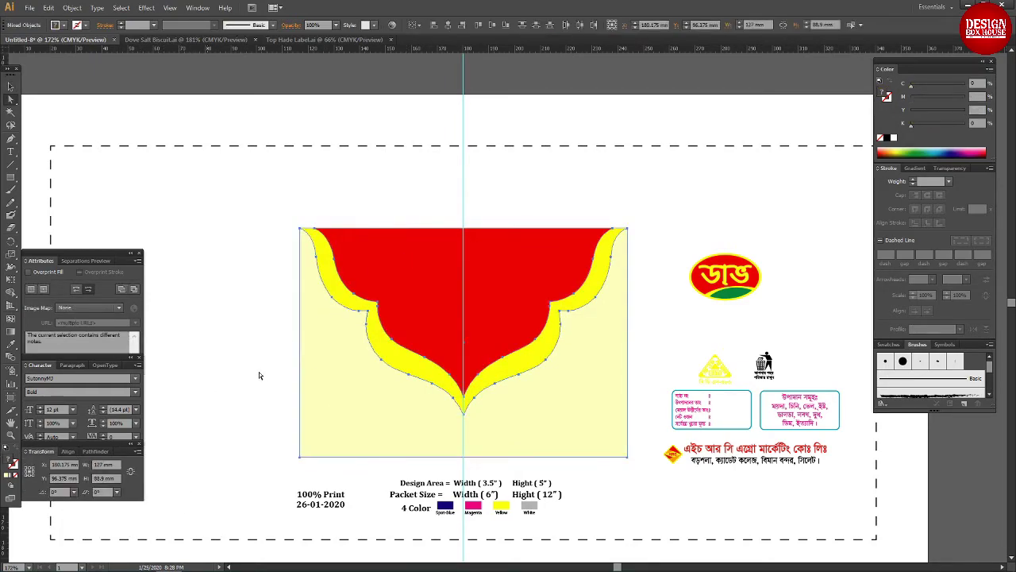
drag(308, 255, 318, 271)
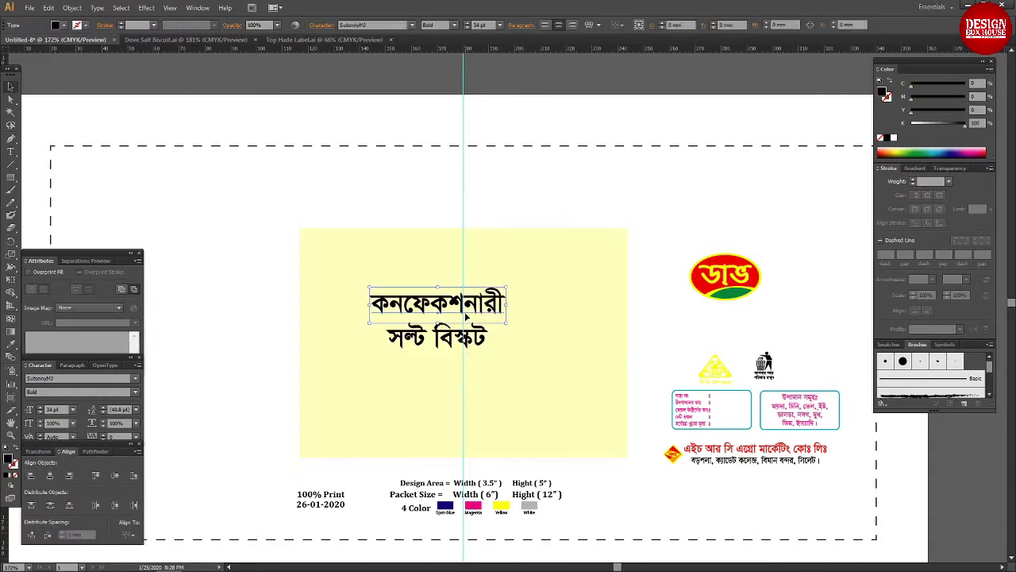
key(ctrl+z)
key(ctrl+z)
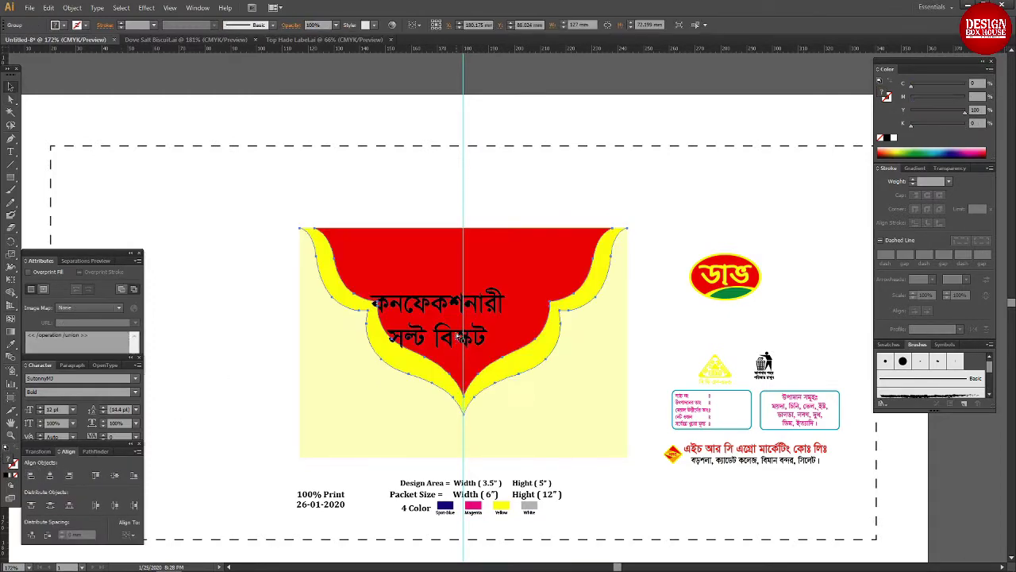
Step: Move the Bengali title up onto the arch, enlarge it, and shrink the subtitle line
drag(442, 317, 461, 301)
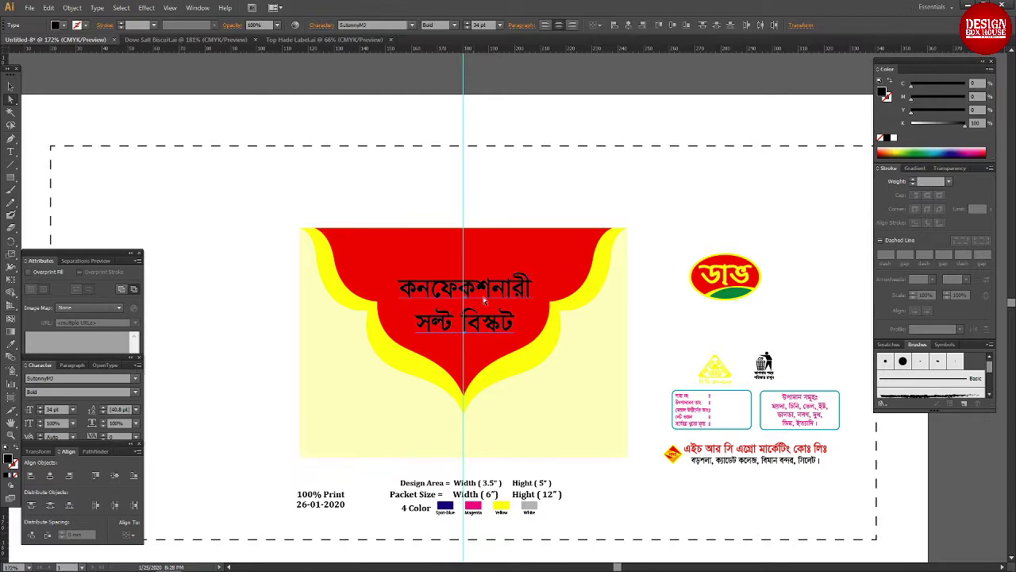
mouse_move(537, 310)
mouse_down()
mouse_move(556, 303)
mouse_move(522, 322)
mouse_up()
click(545, 323)
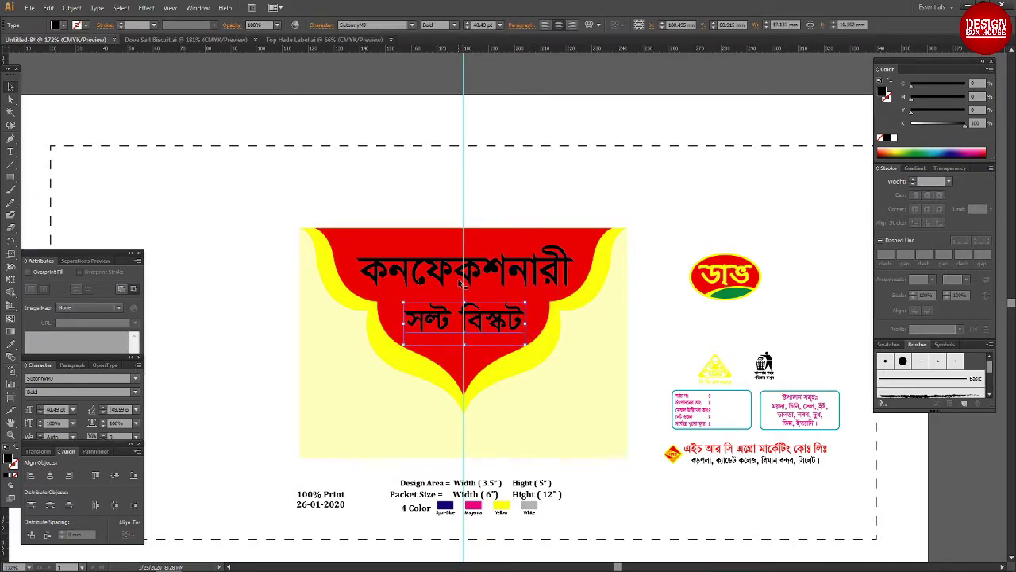
drag(465, 305, 473, 306)
click(473, 306)
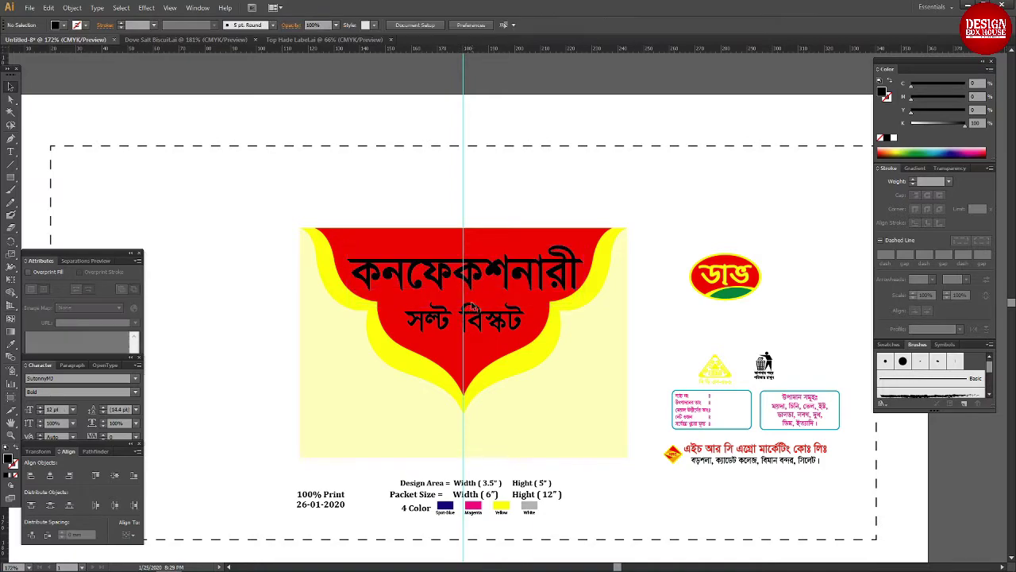
Step: Try reshaping the red shield's bottom tip, undo it, and check the artwork in Outline view
click(378, 315)
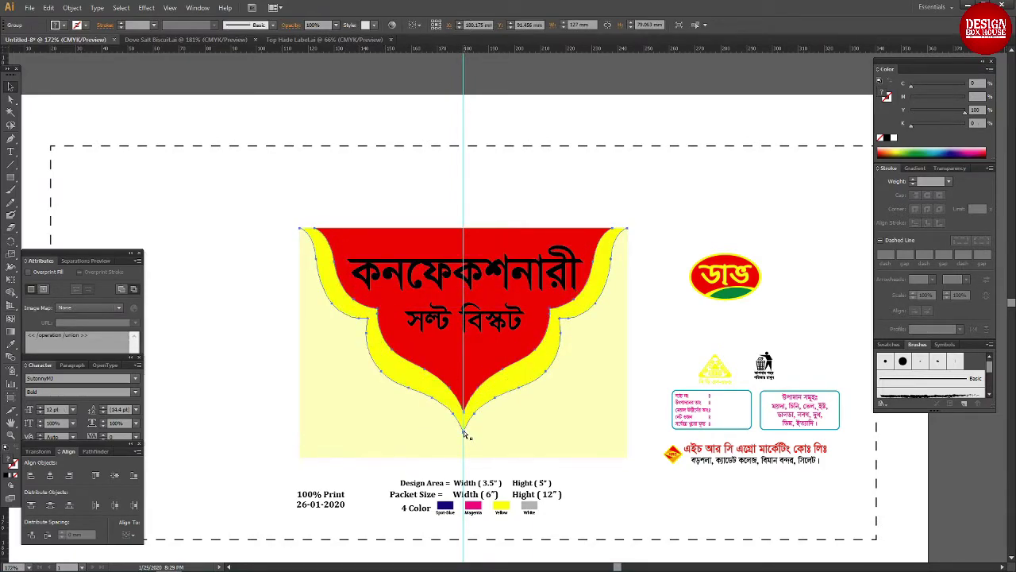
drag(465, 434, 467, 412)
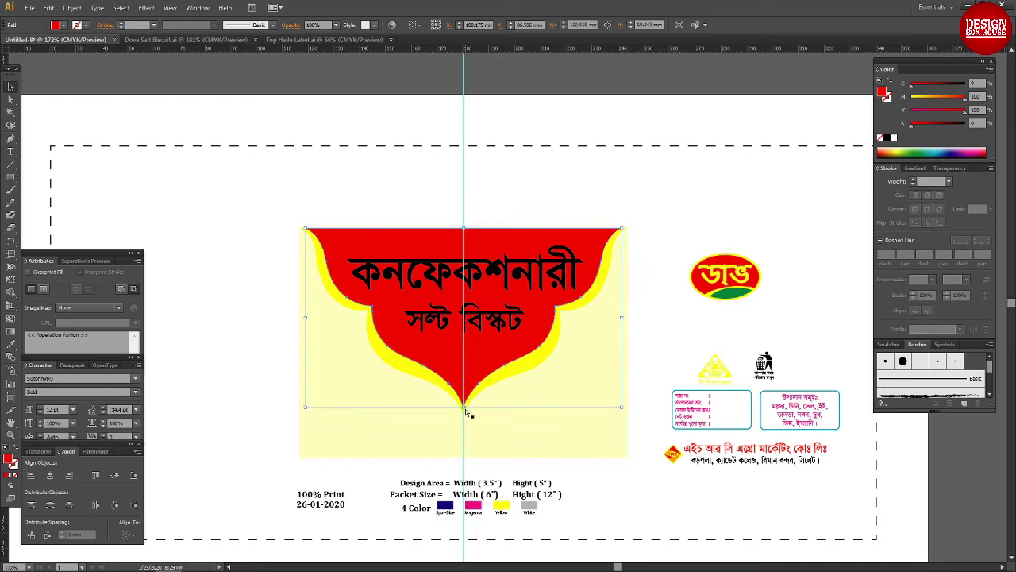
key(ctrl+z)
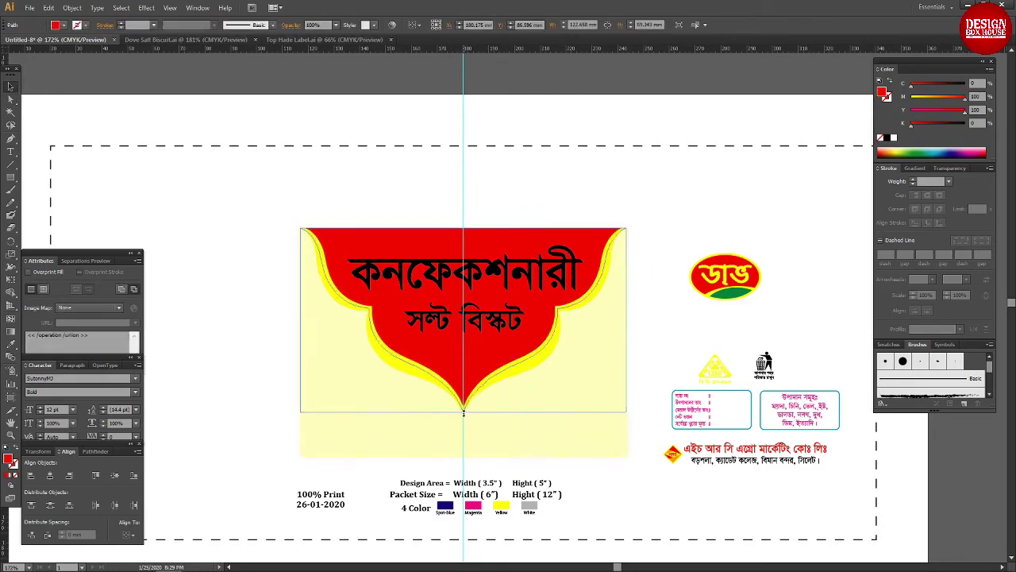
key(ctrl+y)
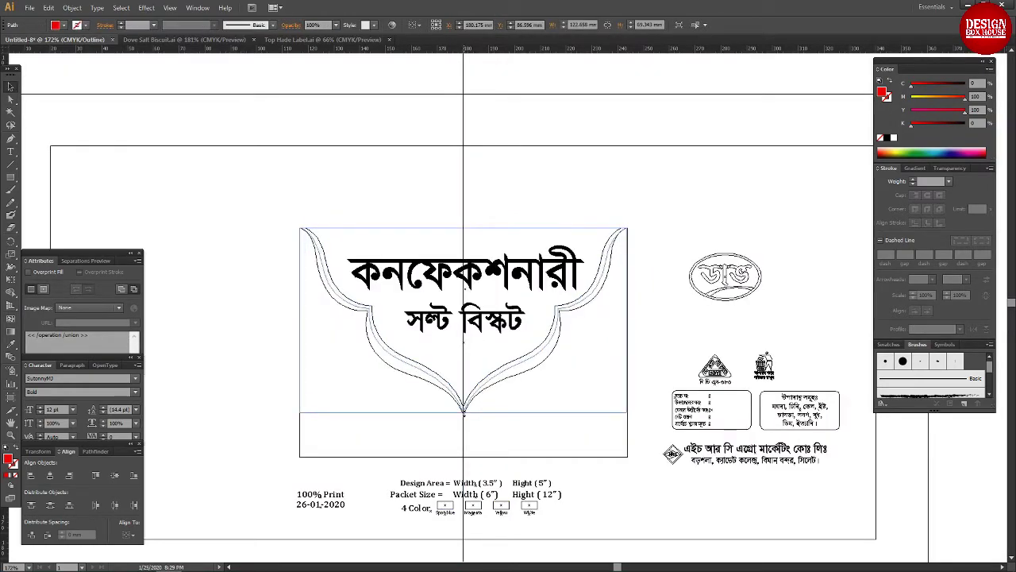
key(ctrl+y)
key(ctrl+shift+a)
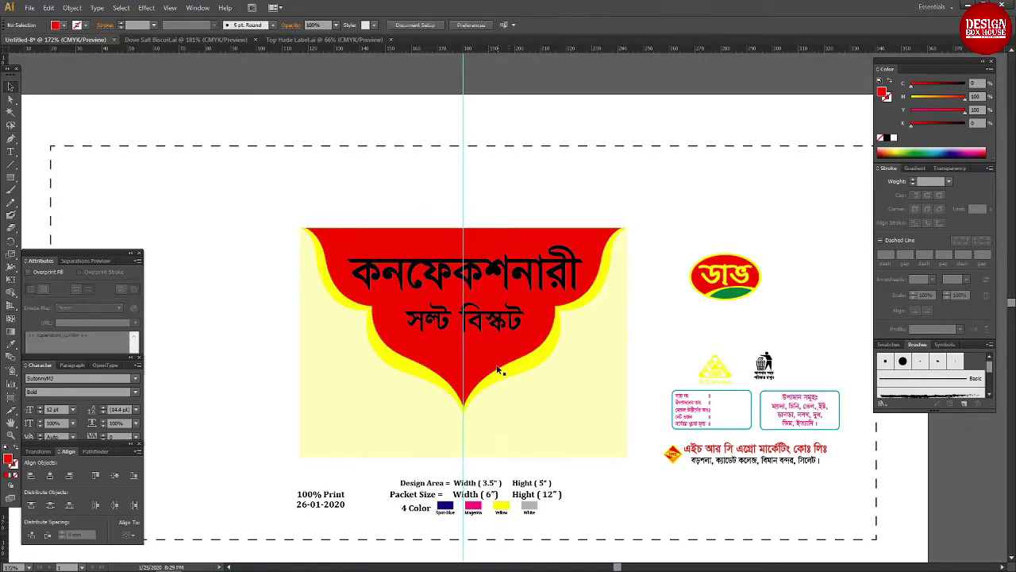
click(499, 370)
Step: Set the headline to KongshoMJ with tracking 20 and a yellow fill
click(465, 274)
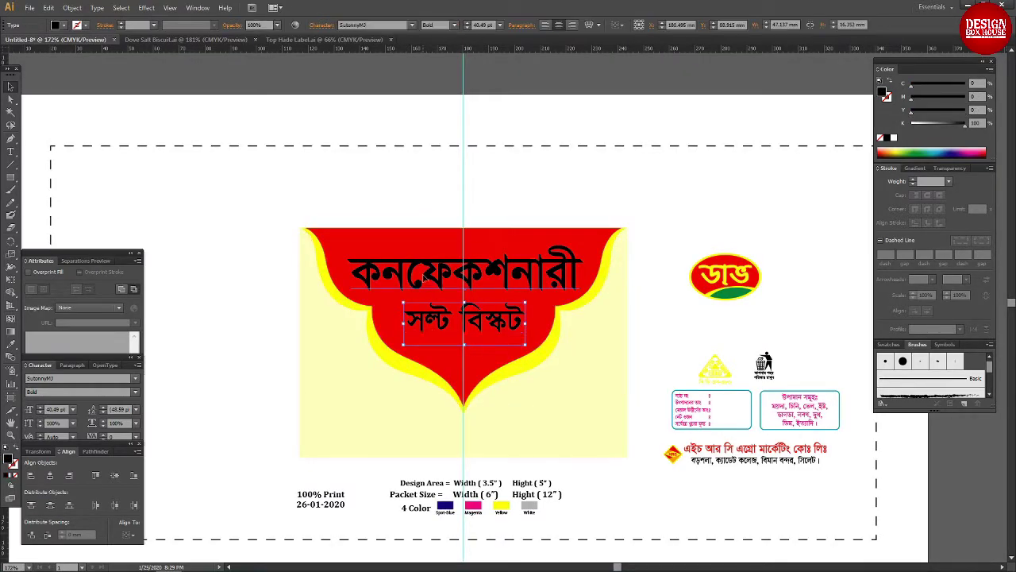
click(82, 376)
text(KongshoMJ)
key(Return)
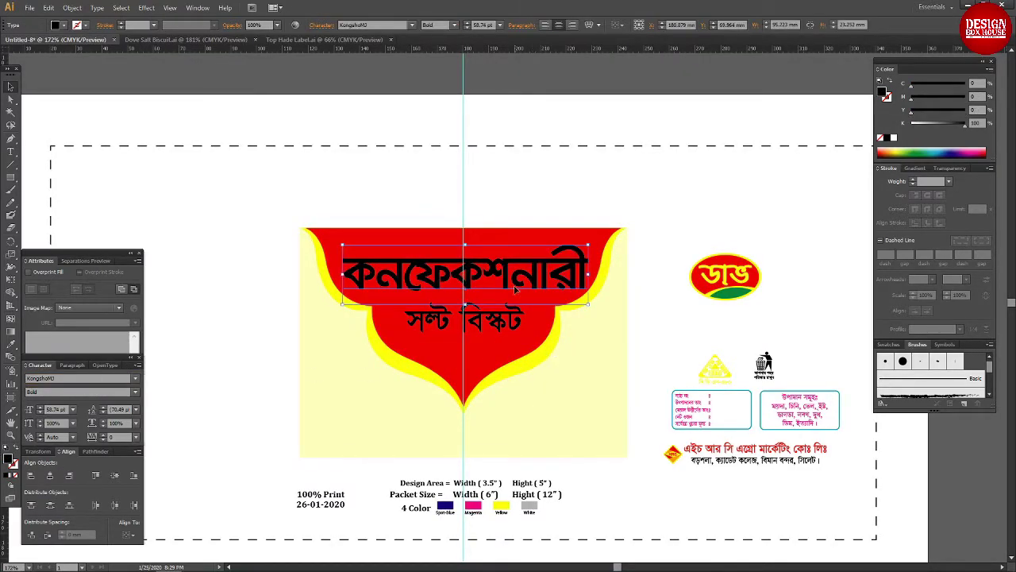
key(alt+Right)
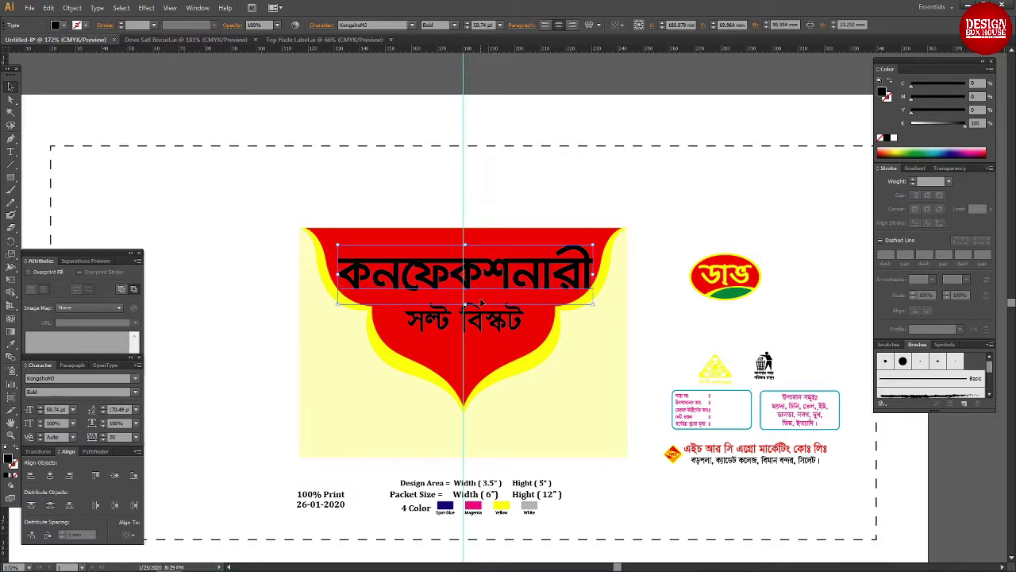
click(893, 137)
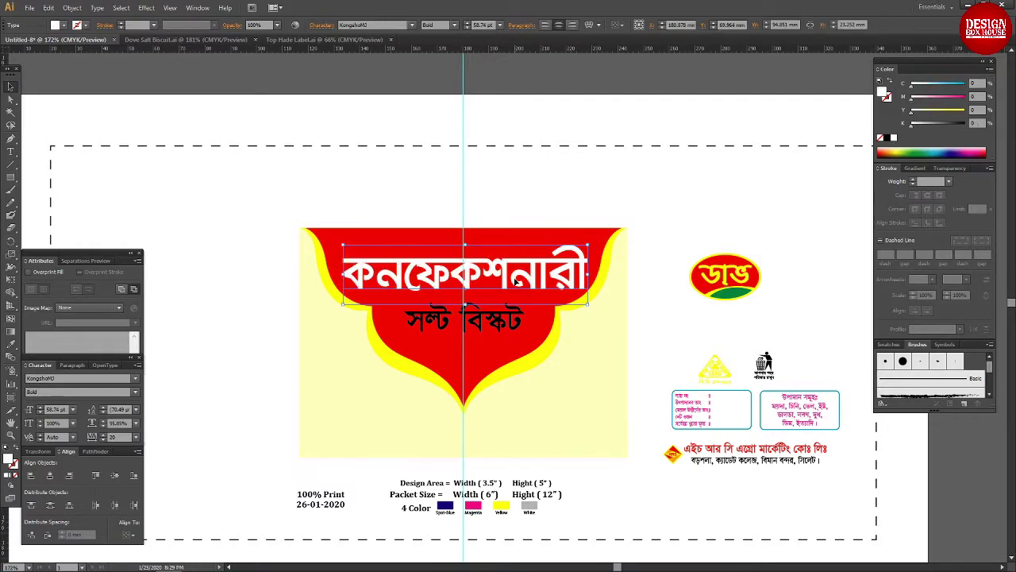
click(603, 281)
scroll(556, 294, up, 2)
Step: Scale the headline down slightly and make the subtitle yellow to match
key(Tab)
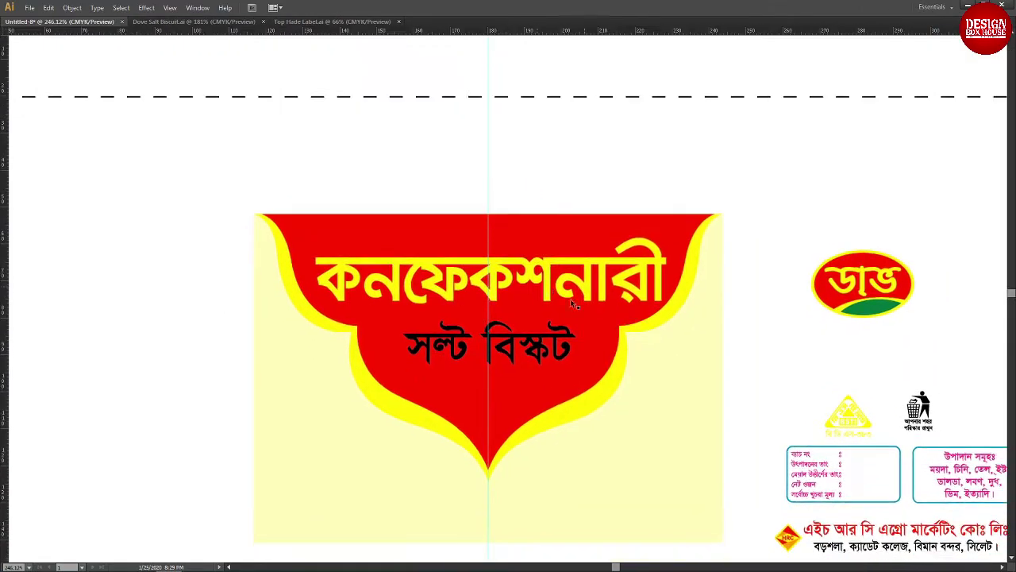
key(v)
drag(491, 247, 491, 252)
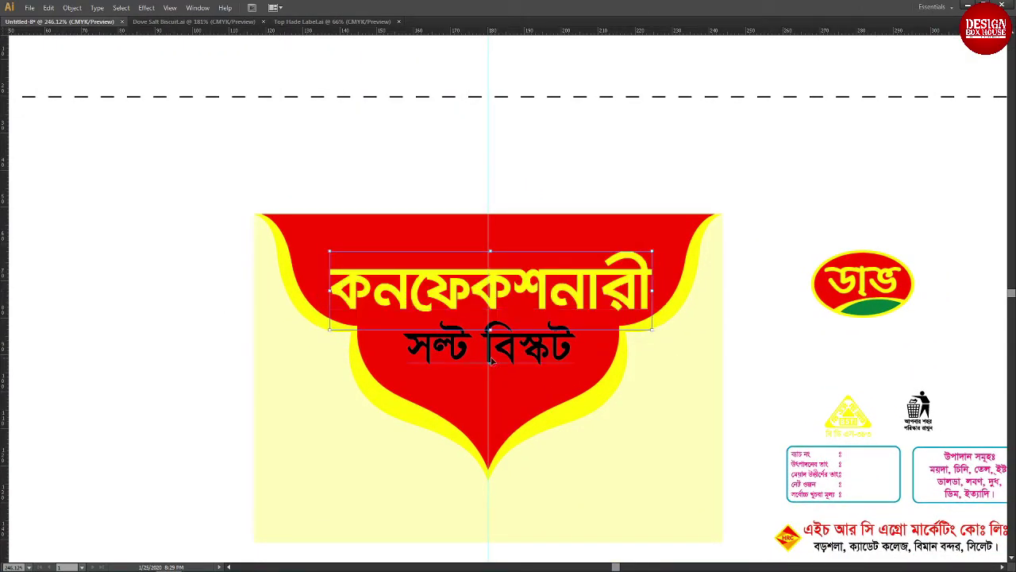
click(491, 362)
key(i)
Step: Move the ডাভ logo to the top centre of the arch
click(669, 319)
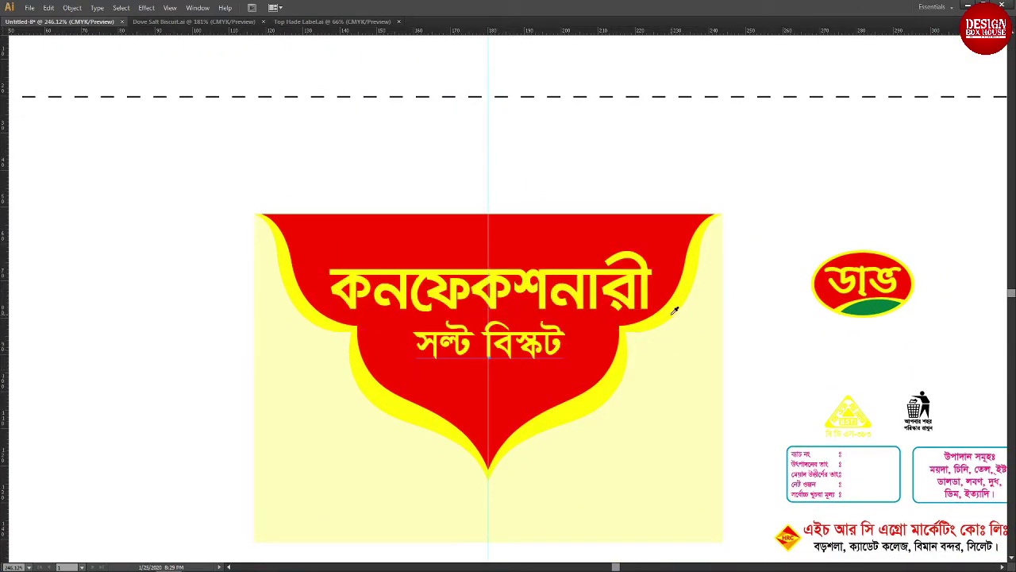
scroll(546, 338, left, 1)
mouse_move(844, 277)
mouse_down()
mouse_move(534, 232)
mouse_move(531, 217)
mouse_up()
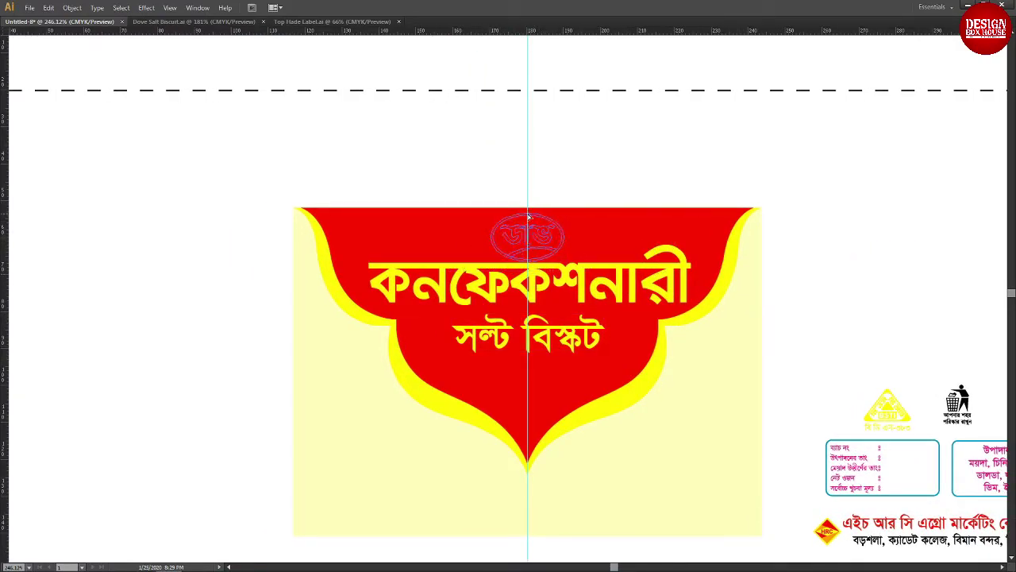
Step: Move the HRC logo with company name and address onto the bottom of the pale yellow panel
scroll(580, 292, down, 1)
click(537, 291)
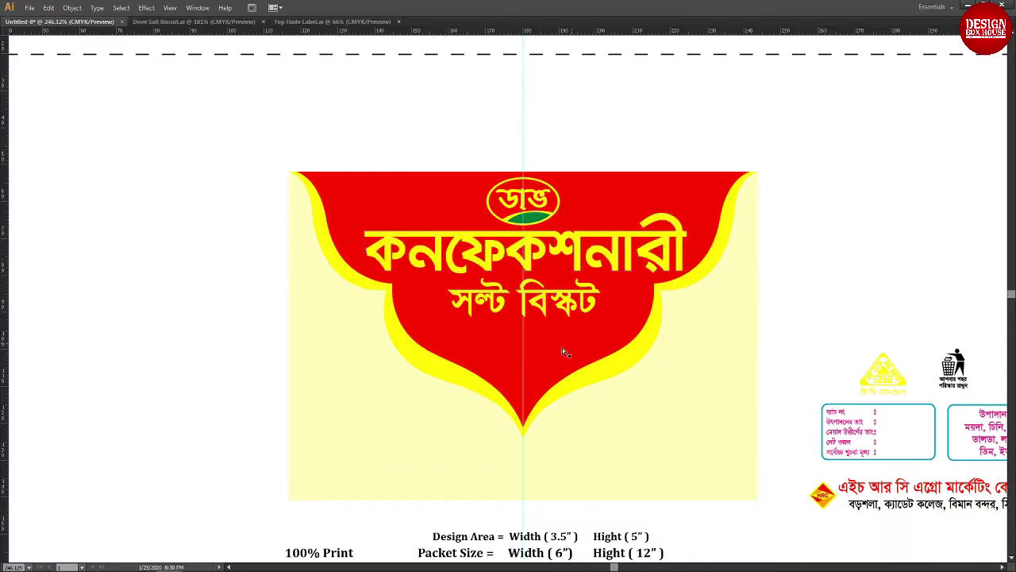
scroll(588, 354, down, 2)
scroll(587, 354, right, 3)
click(700, 430)
click(559, 486)
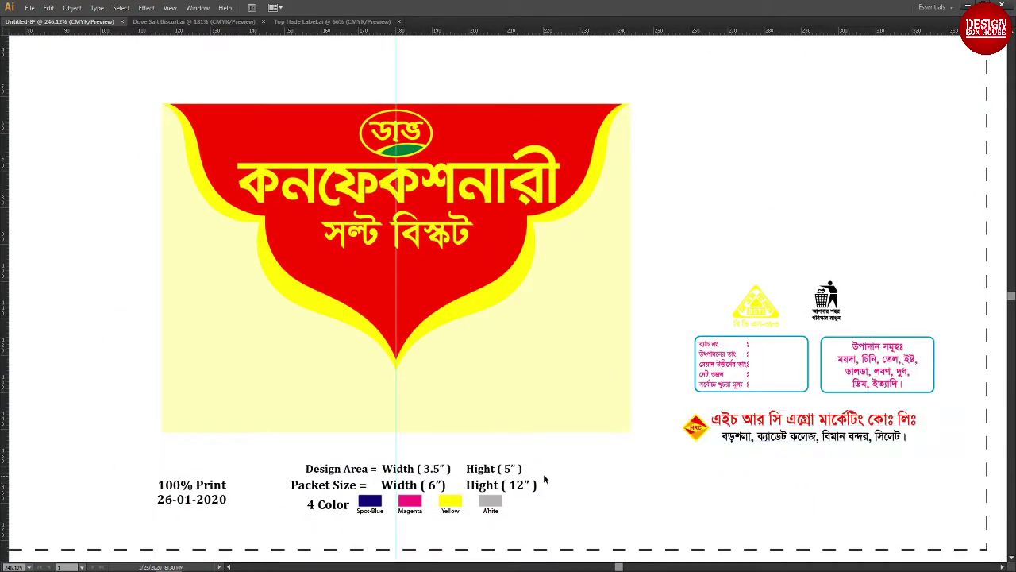
click(698, 432)
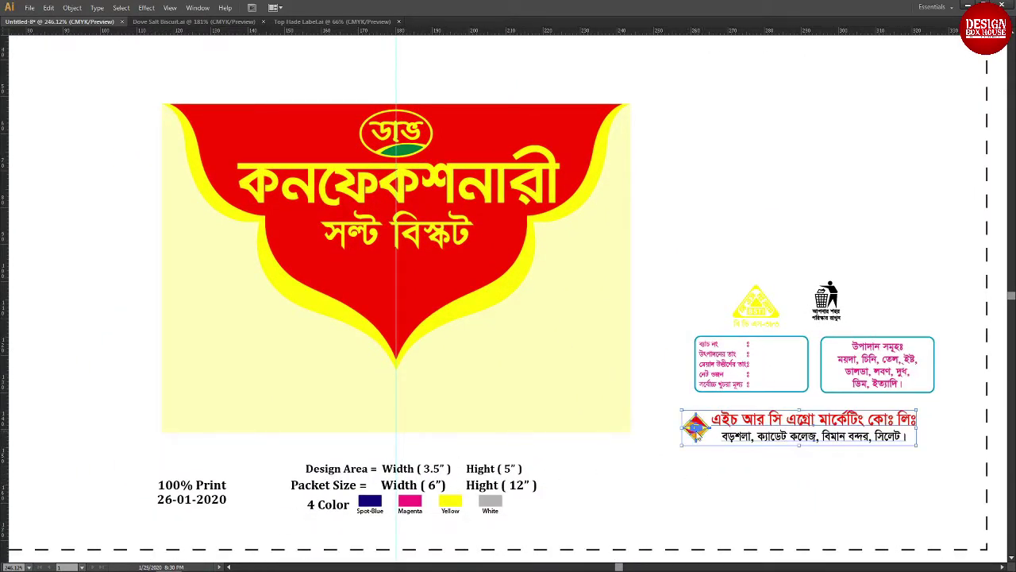
click(688, 435)
drag(258, 421, 252, 406)
drag(814, 427, 397, 409)
scroll(397, 409, left, 3)
key(Tab)
Step: Draw a yellow rounded rectangle around the company-name text
scroll(447, 421, up, 3)
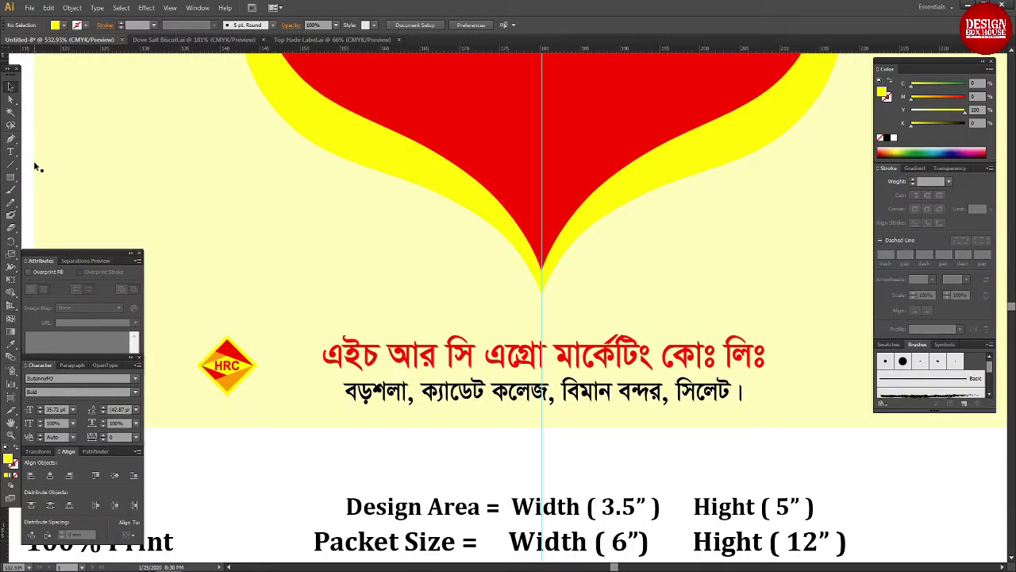
mouse_move(10, 176)
mouse_down()
mouse_move(45, 209)
mouse_move(71, 189)
mouse_up()
mouse_move(302, 323)
mouse_down()
mouse_move(784, 420)
mouse_move(776, 415)
mouse_up()
key(a)
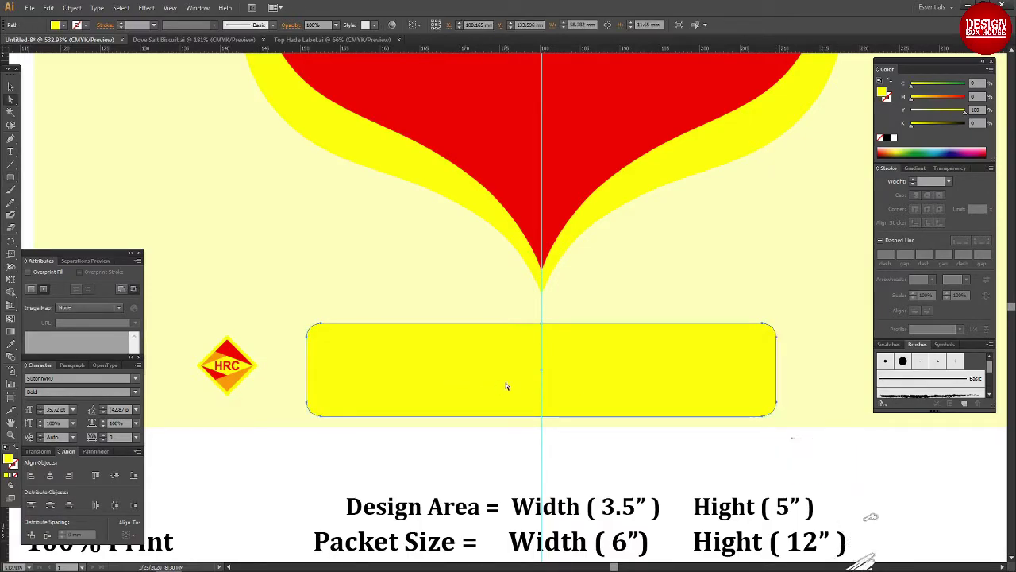
key(v)
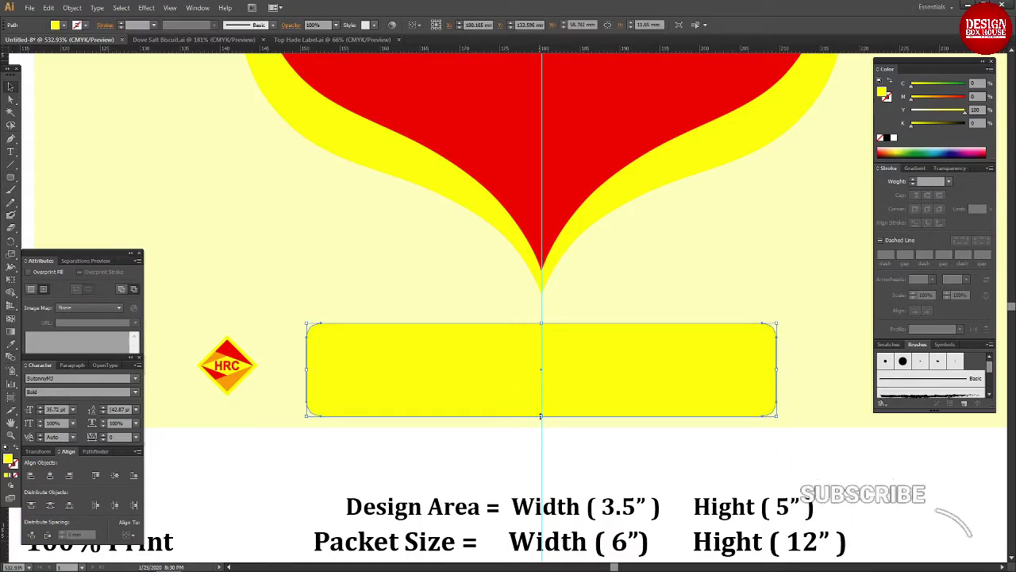
Step: Nudge the company-name heading upward in Outline view and select the new rounded rectangle
key(a)
click(511, 374)
key(ctrl+y)
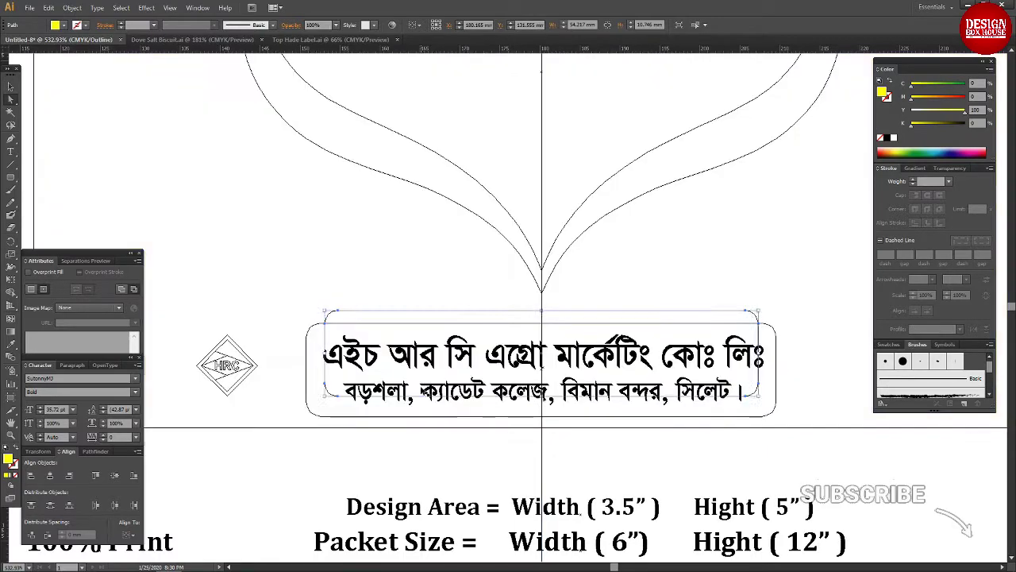
key(Up)
key(Up)
key(Up)
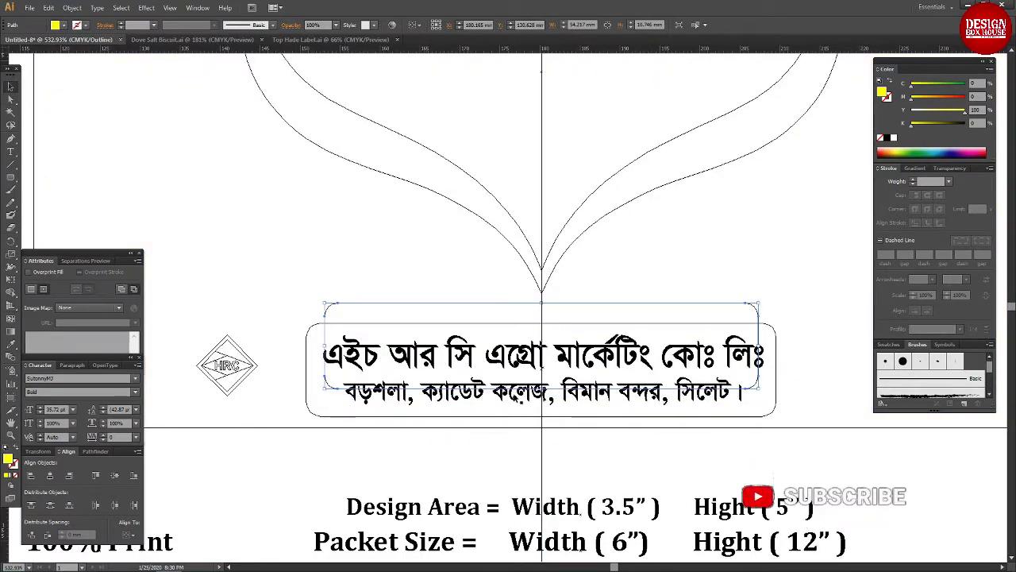
key(ctrl+shift+e)
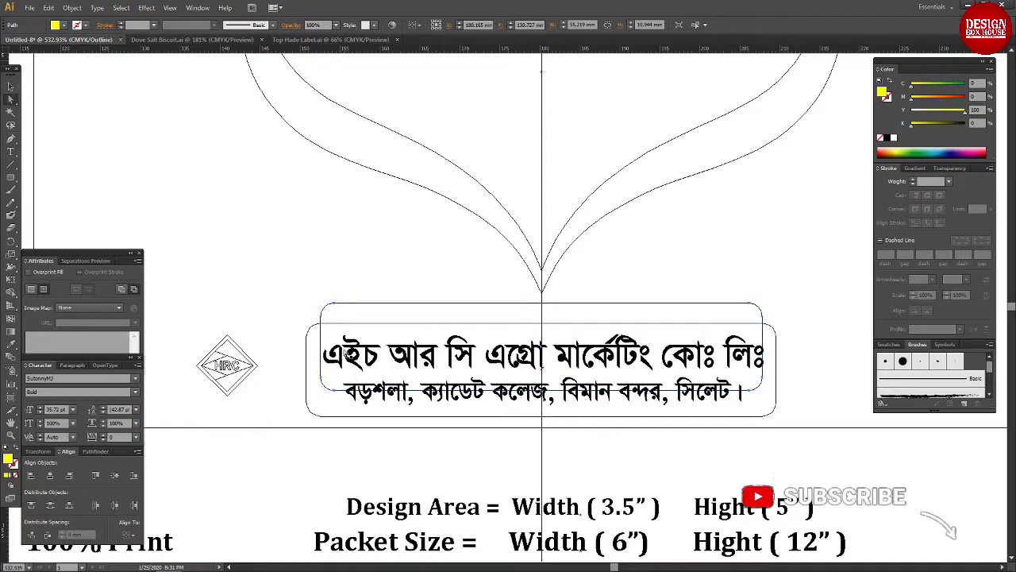
click(559, 388)
Step: Move the new rounded rectangle up slightly
key(ctrl+y)
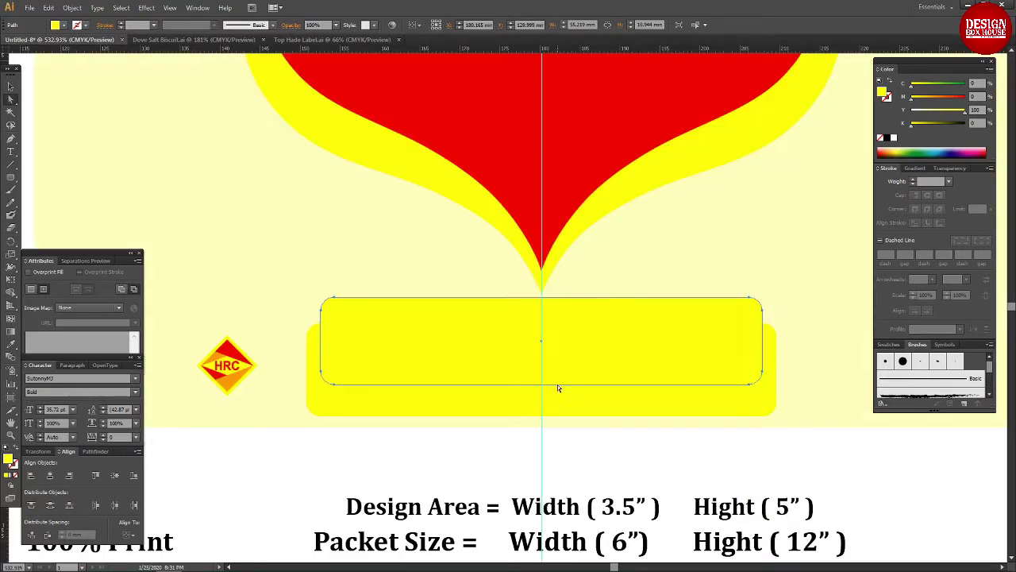
click(480, 395)
key(ctrl+y)
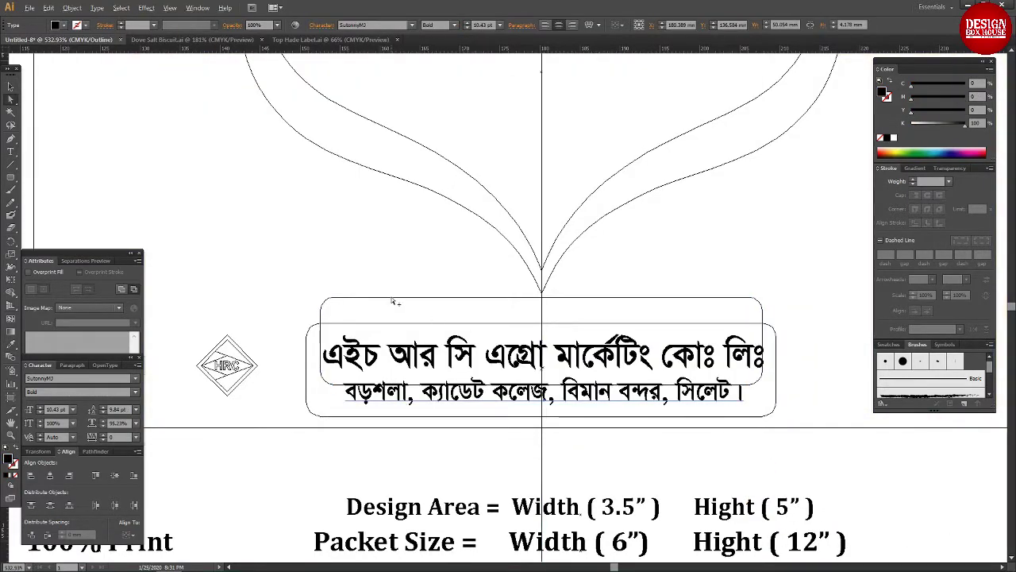
drag(393, 302, 393, 296)
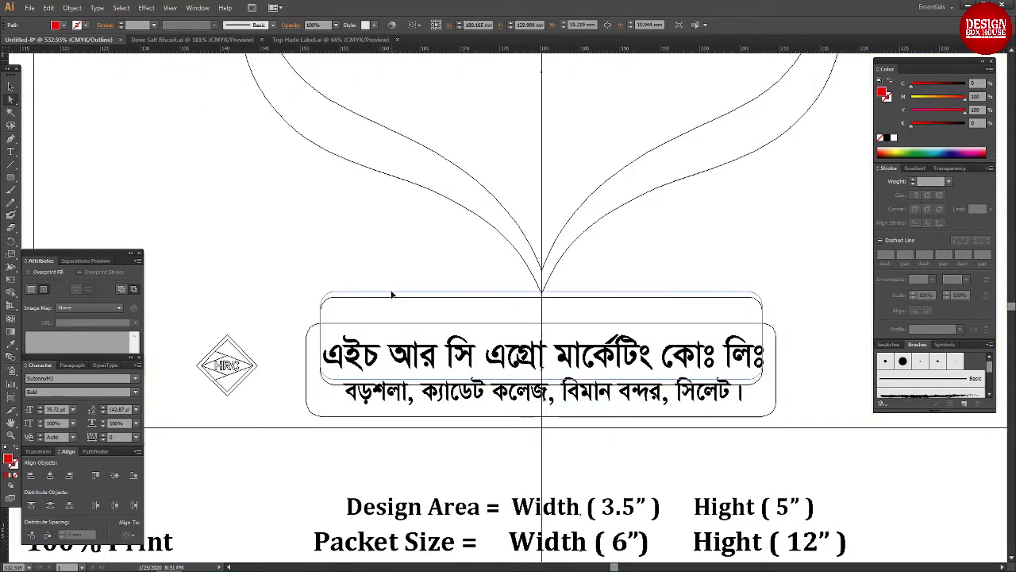
Step: Give the address line the red rectangle's red fill with the Eyedropper
click(537, 405)
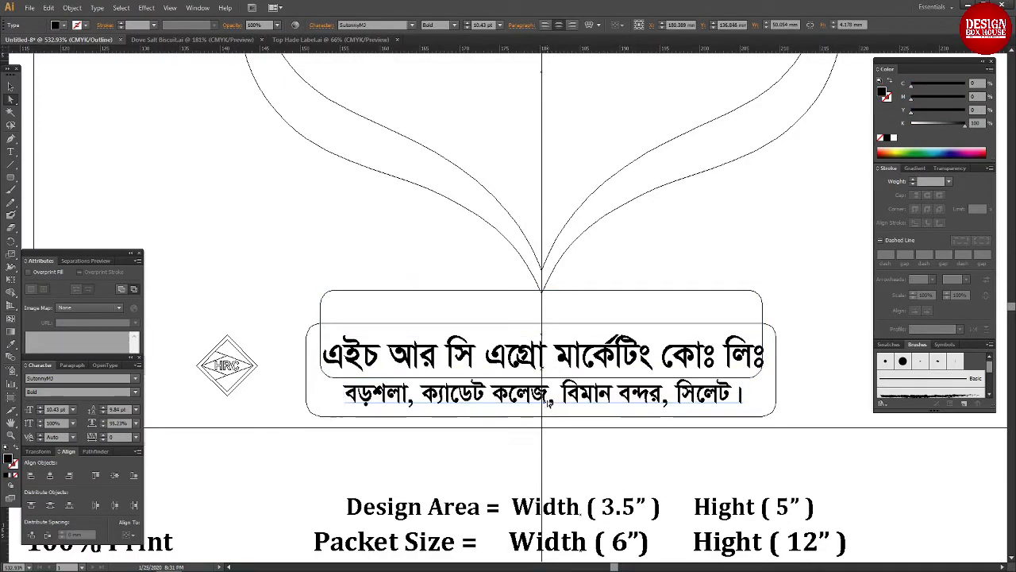
key(ctrl+y)
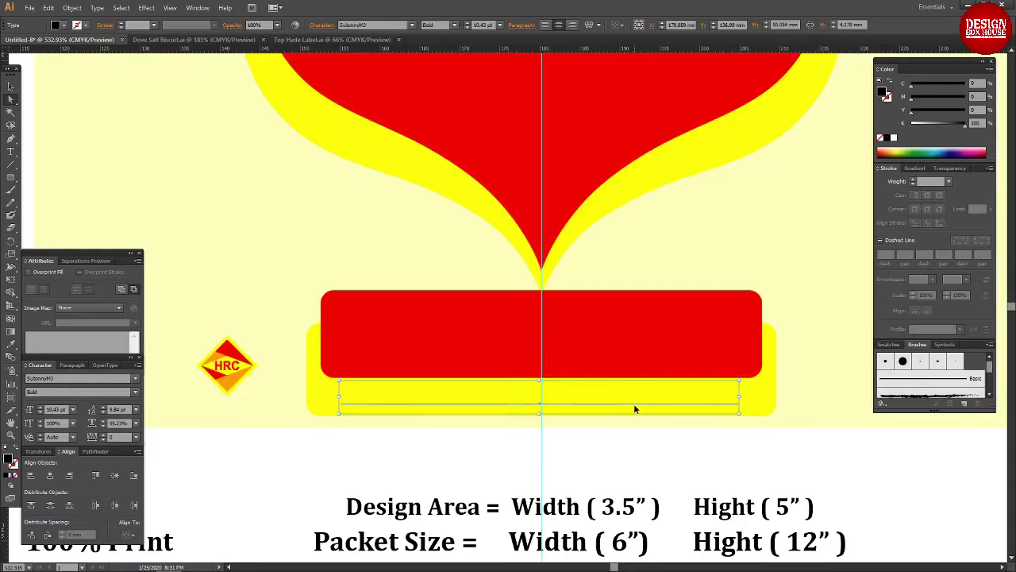
key(i)
click(665, 356)
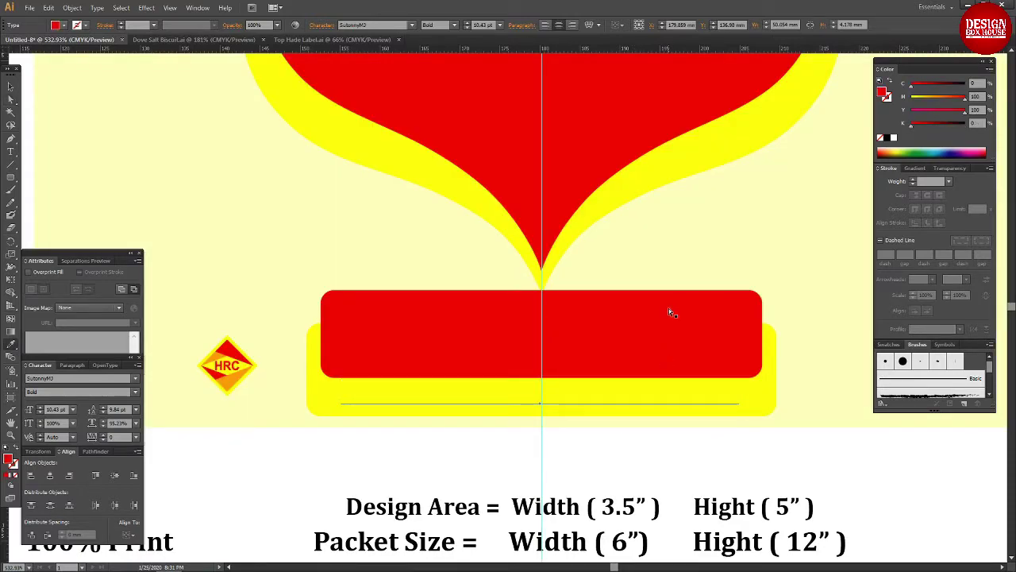
Step: Make the company-name heading yellow
key(a)
click(586, 404)
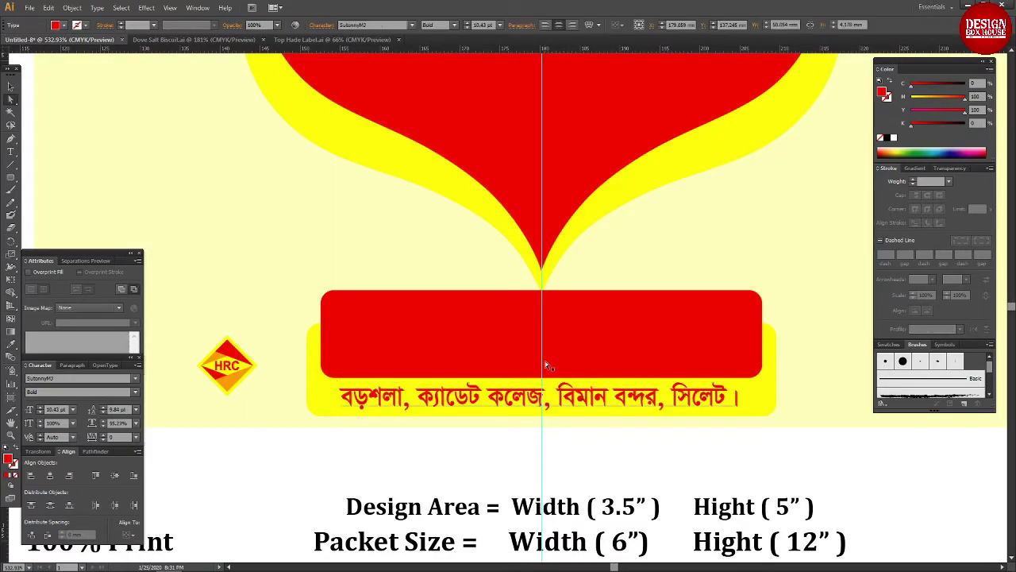
click(436, 355)
key(ctrl+y)
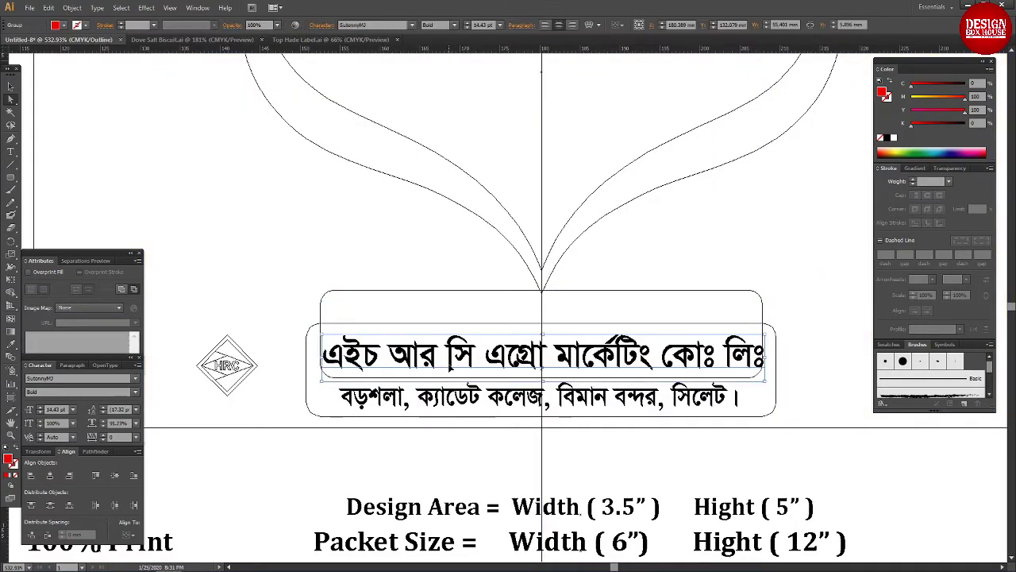
key(ctrl+y)
key(i)
click(767, 362)
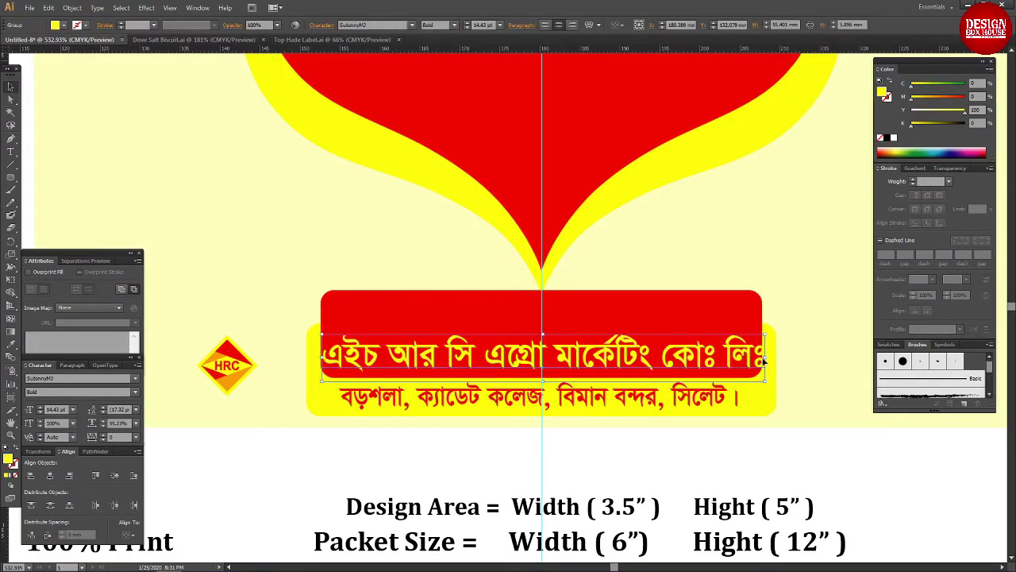
Step: Lower the red box's top anchors so it sits flush with the yellow band
key(a)
click(767, 350)
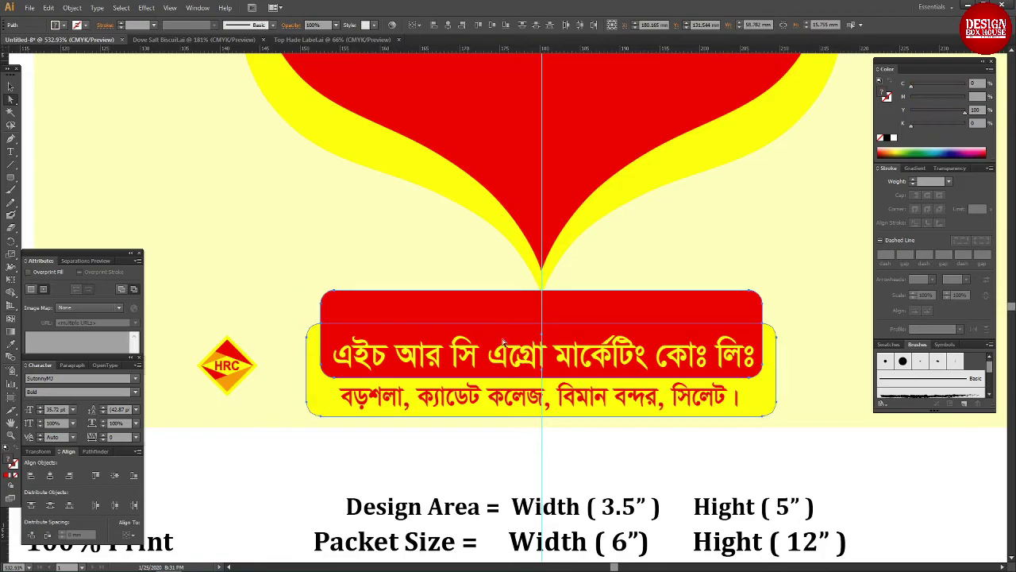
drag(502, 341, 503, 376)
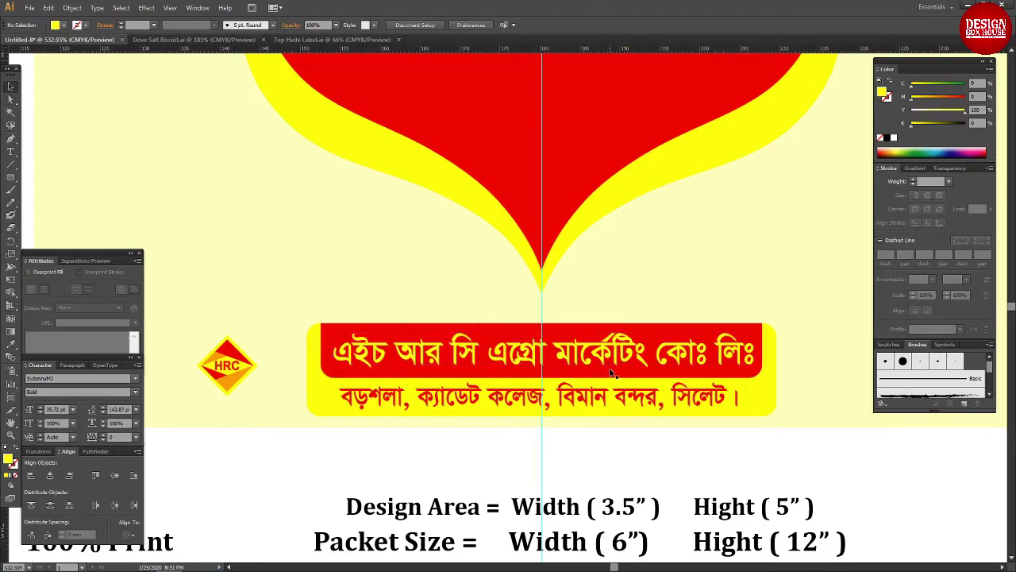
Step: Select the heading, address line and background shapes together and zoom out to view the label
click(612, 374)
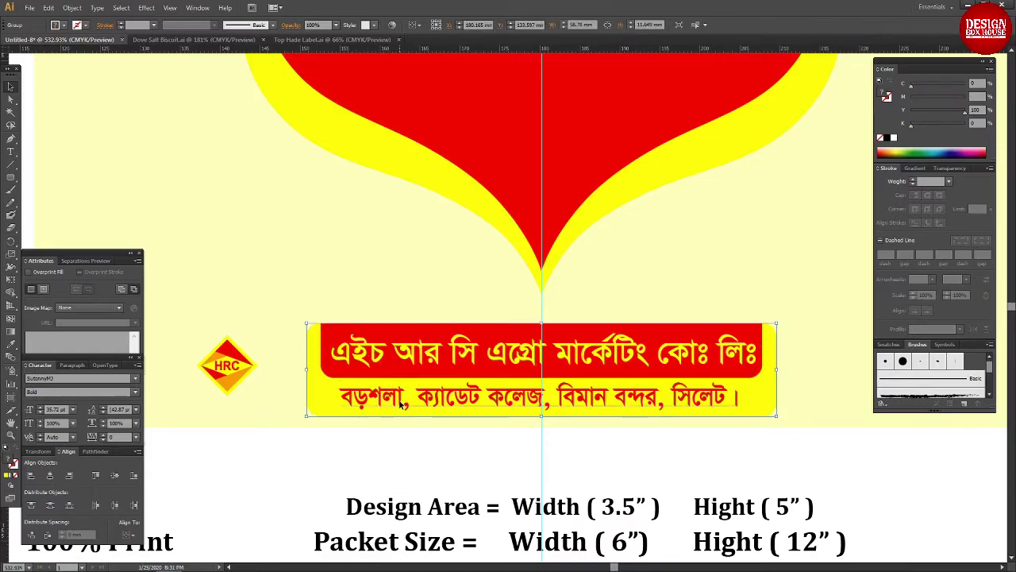
shift+click(373, 397)
shift+click(324, 342)
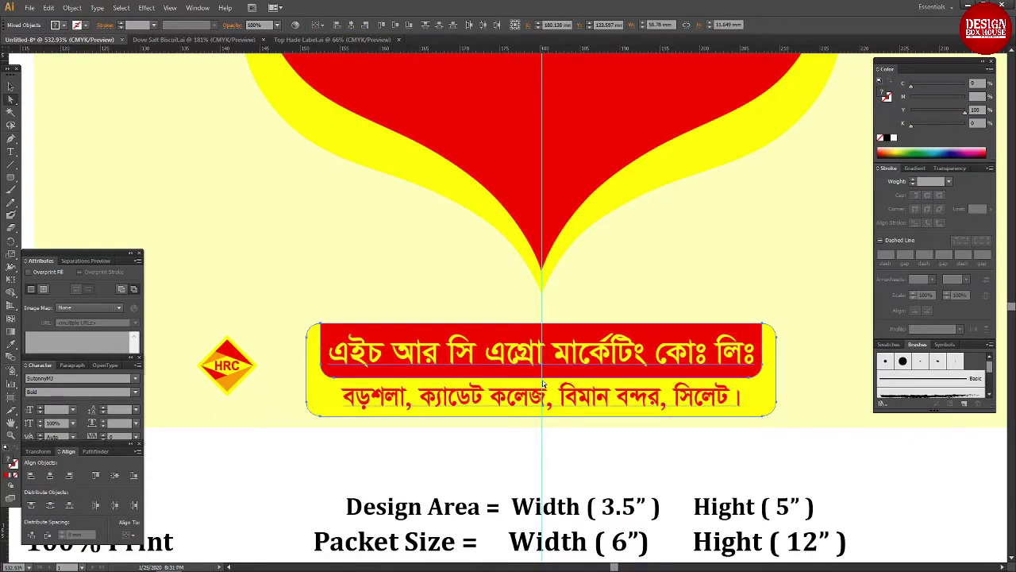
key(Tab)
key(ctrl+minus)
key(ctrl+plus)
key(ctrl+minus)
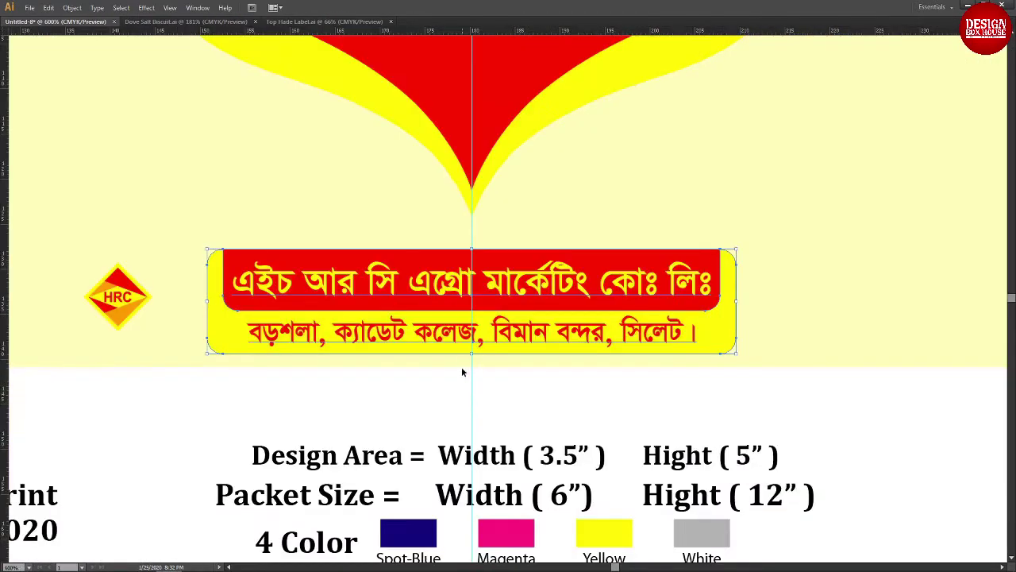
scroll(462, 372, up, 1)
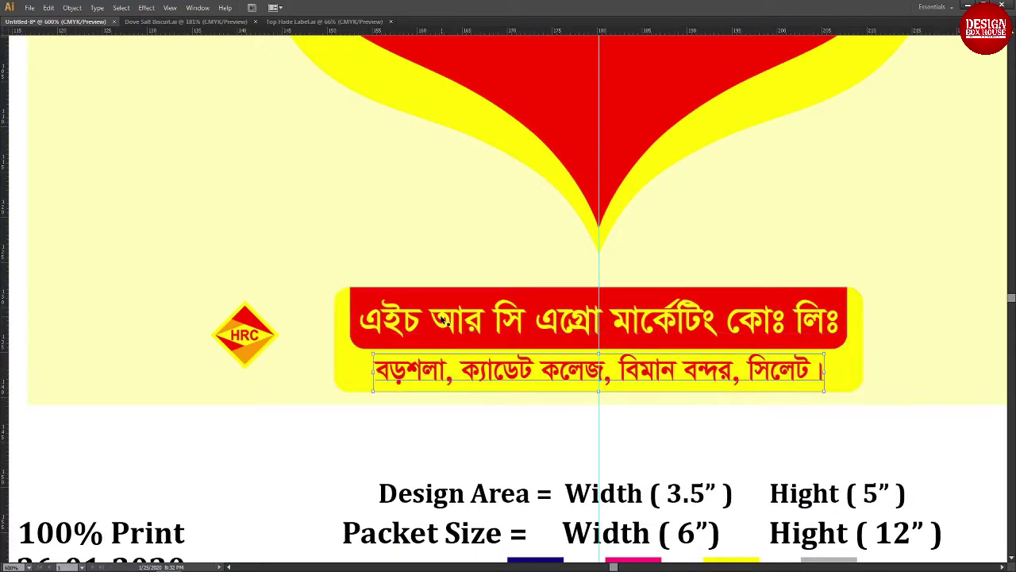
key(ctrl+minus)
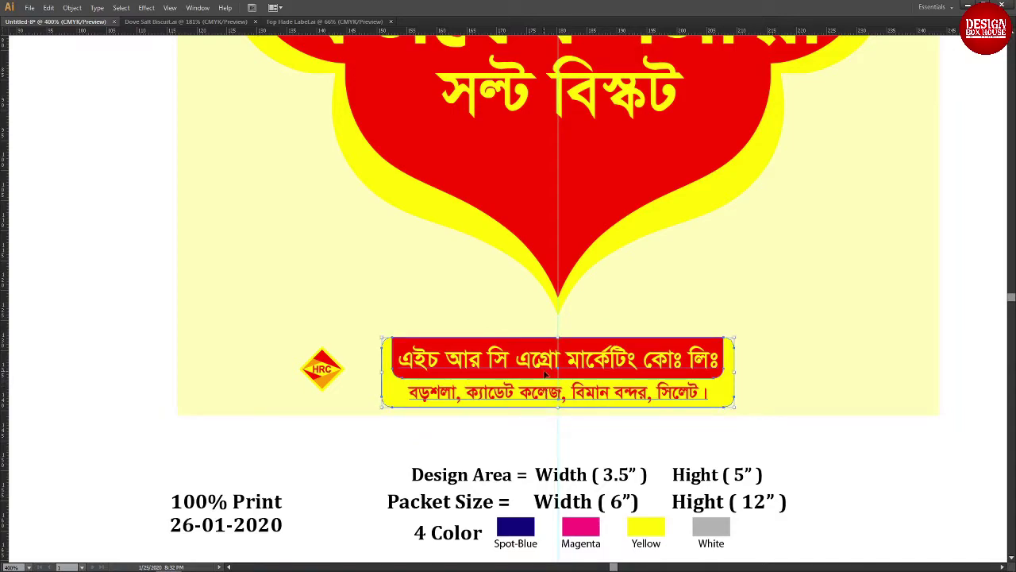
Step: Move the HRC logo beside the banner and change the banner box fill from red to green
drag(545, 373, 660, 411)
click(455, 412)
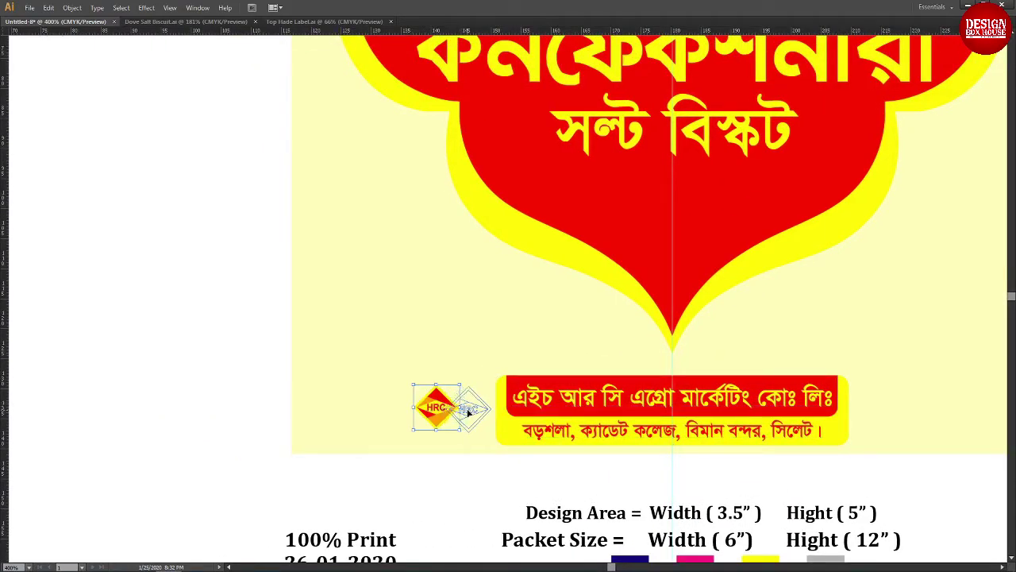
key(ctrl+minus)
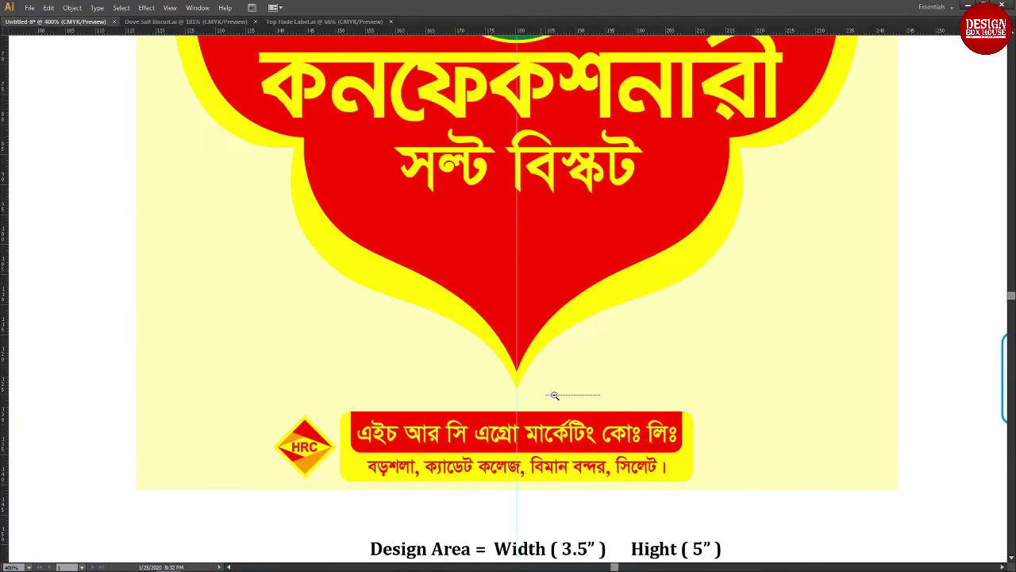
click(423, 436)
key(Tab)
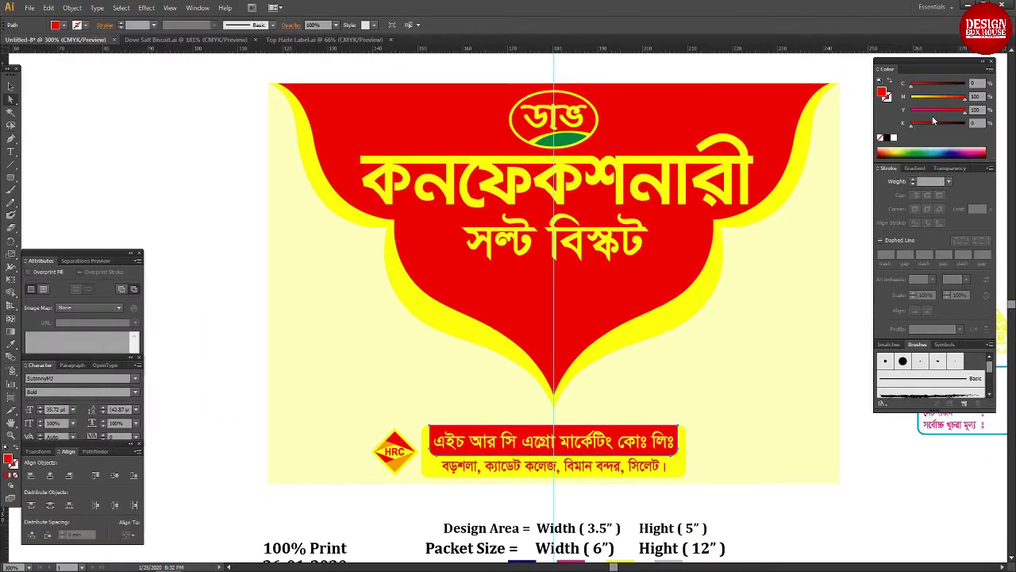
drag(905, 152, 921, 152)
Step: Give the yellow band behind the banner a green border and review the whole label
click(652, 468)
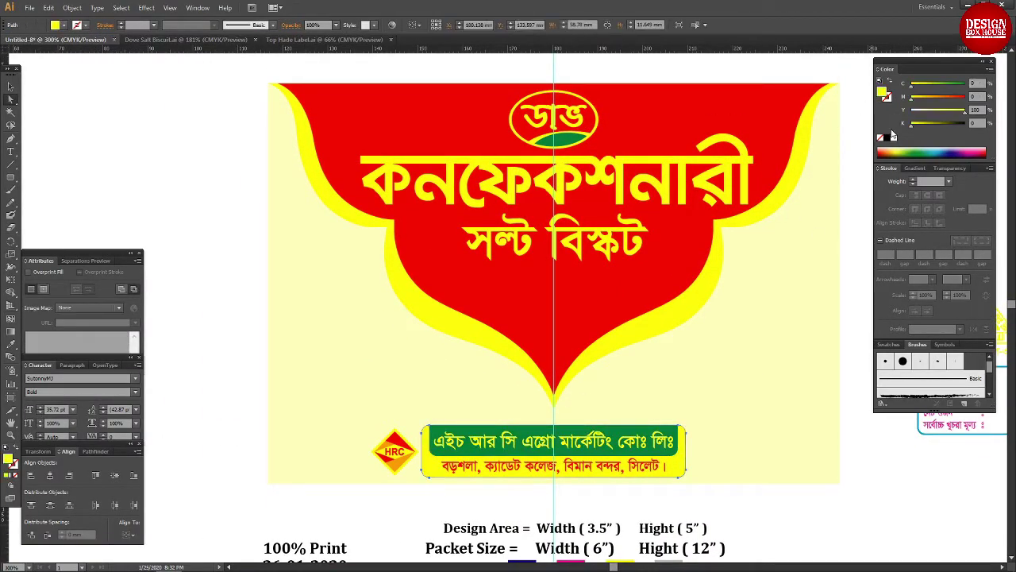
key(Tab)
scroll(297, 452, down, 5)
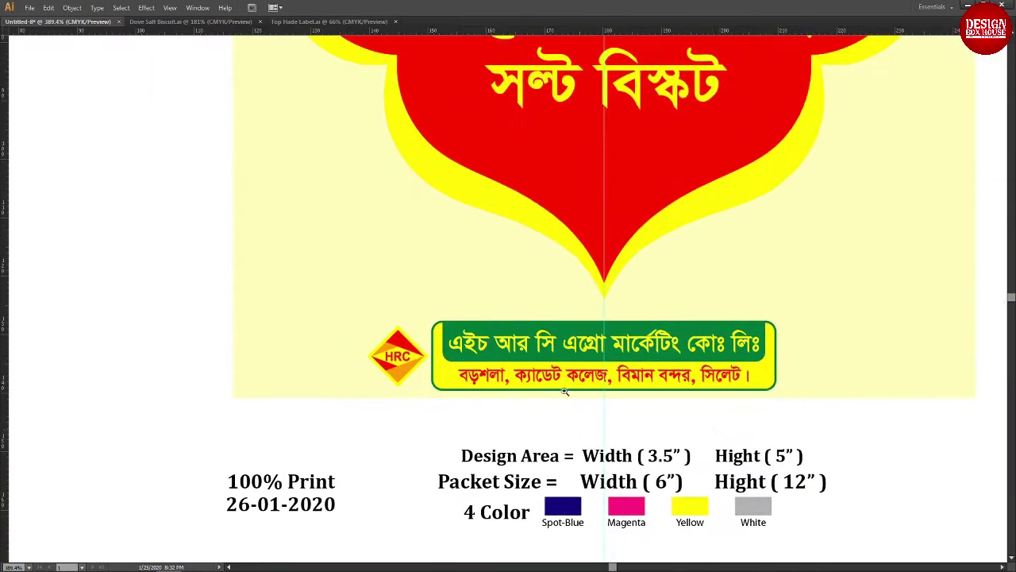
drag(471, 311, 345, 444)
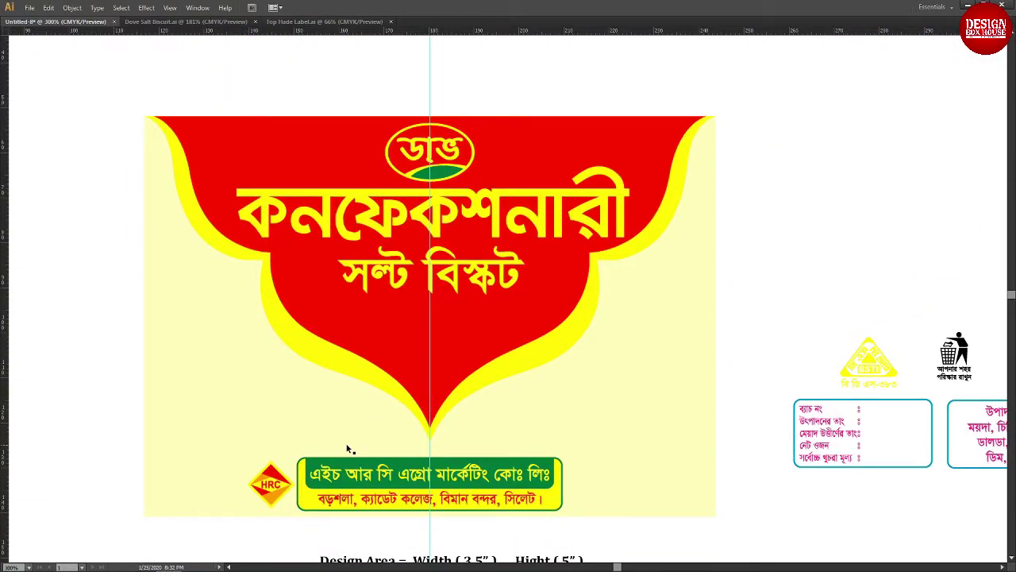
key(Tab)
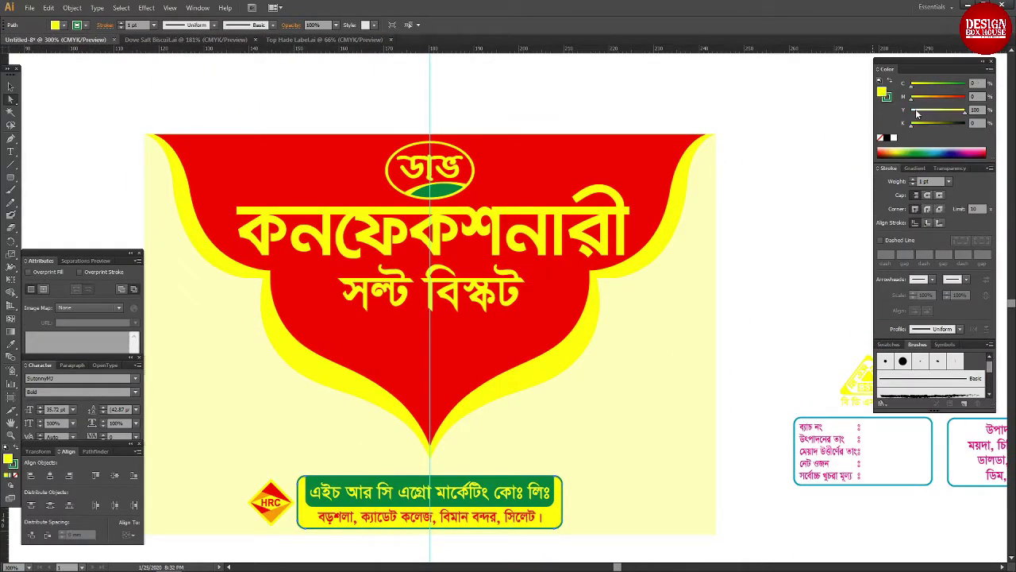
key(ctrl+z)
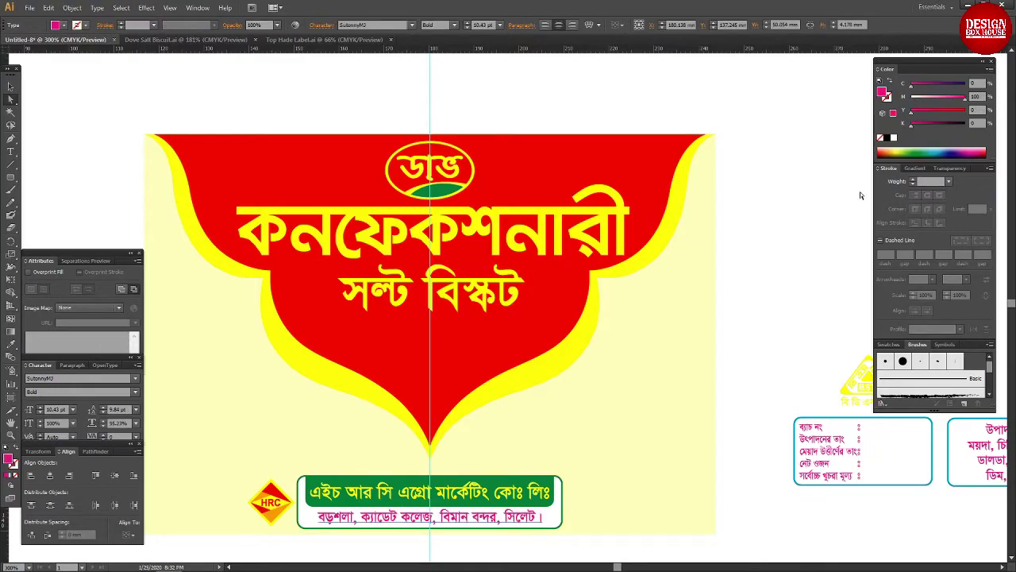
key(Tab)
drag(450, 392, 315, 439)
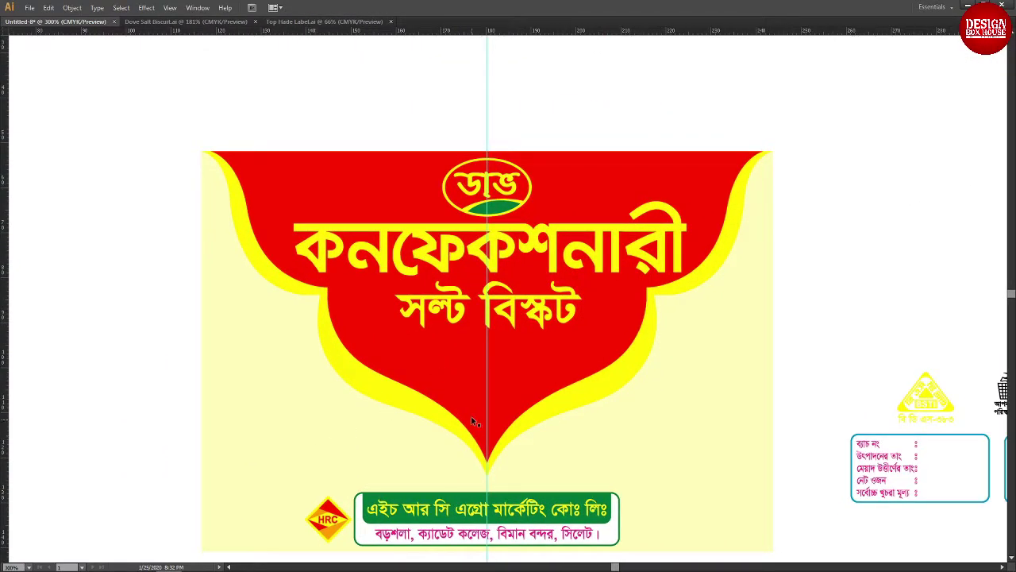
key(ctrl+shift+a)
Step: Move the batch-details box onto the label's left side
click(611, 254)
drag(891, 465, 176, 284)
key(ctrl+0)
key(Tab)
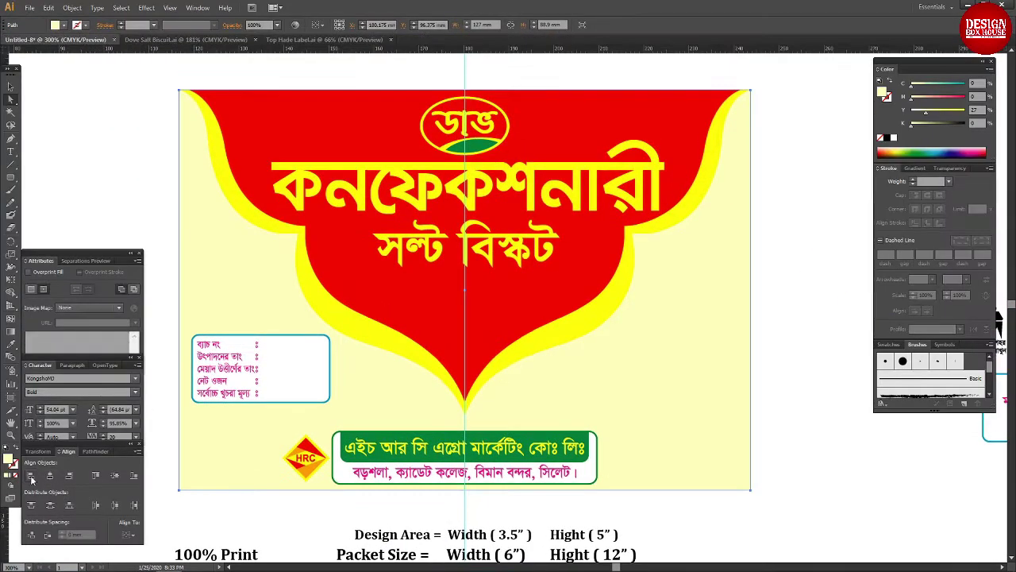
key(ctrl+a)
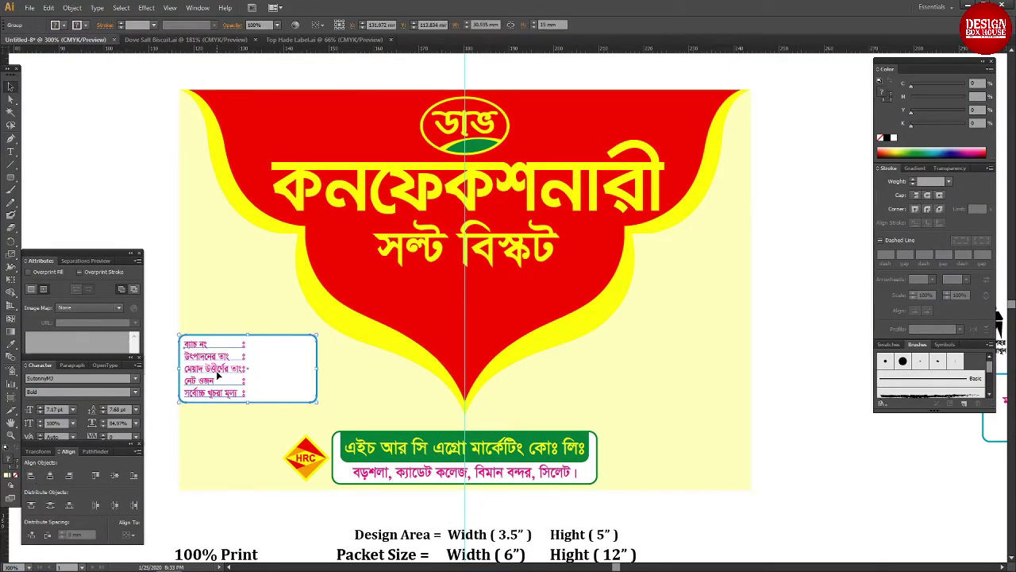
key(Tab)
Step: Place the ingredients box on the label's right edge, level with the batch-details box
drag(431, 350, 472, 359)
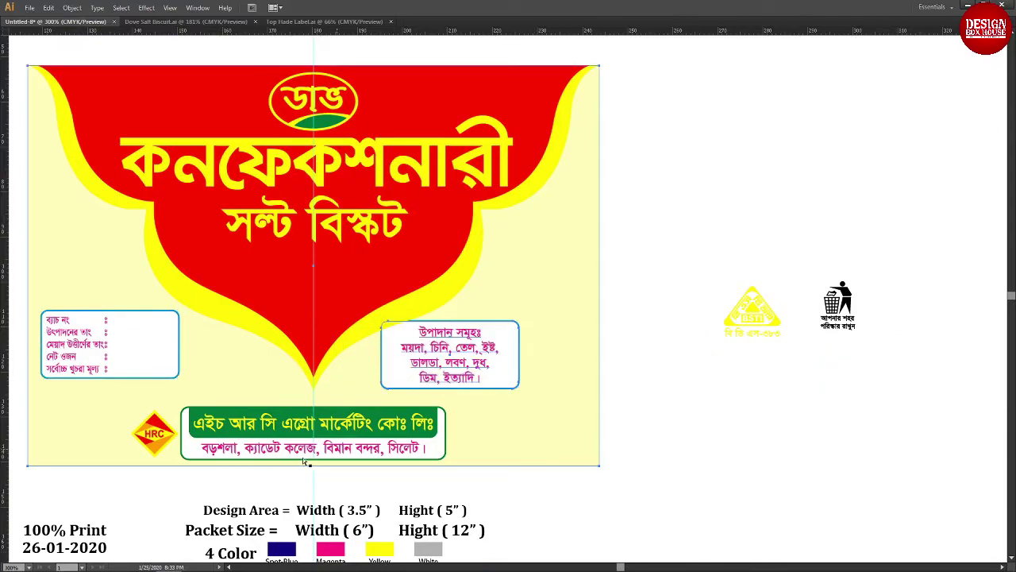
key(Tab)
drag(404, 370, 490, 375)
key(Tab)
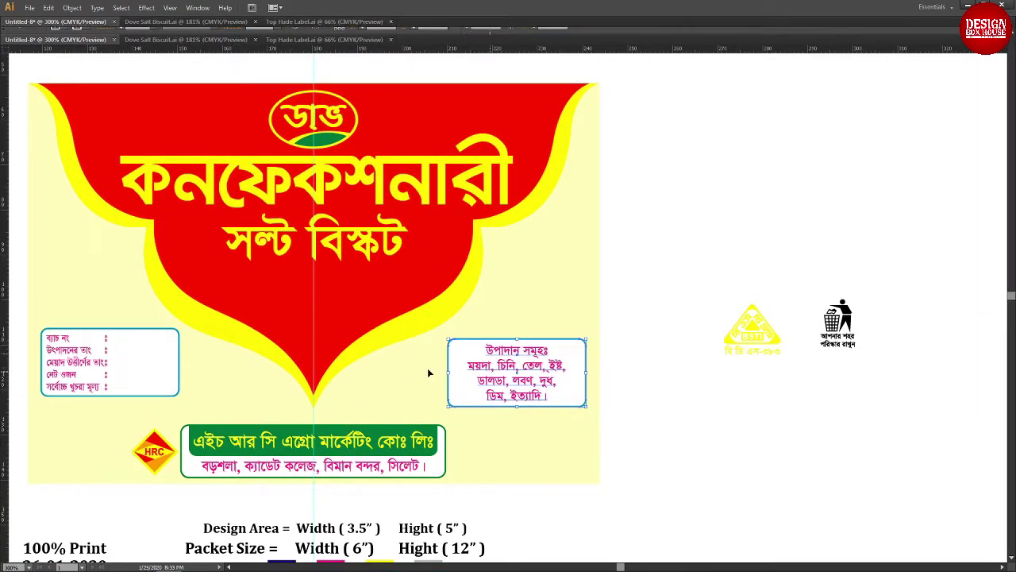
key(Tab)
key(Tab)
key(Tab)
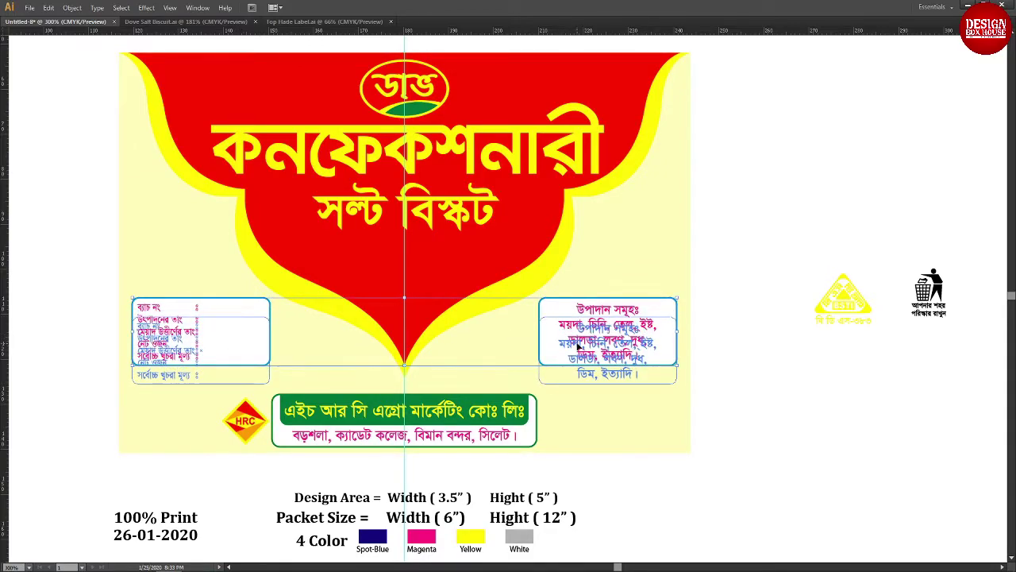
key(ctrl+shift+a)
drag(433, 309, 482, 356)
Step: Place the BSTI certification mark and trash-bin icon at the label's bottom right beside the banner
ctrl+alt+click(482, 356)
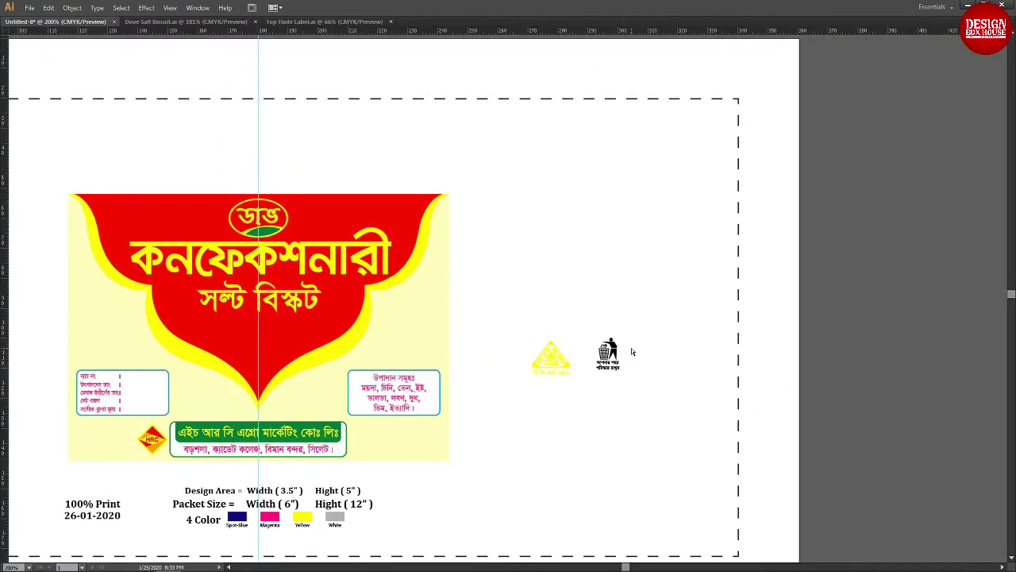
drag(631, 350, 786, 345)
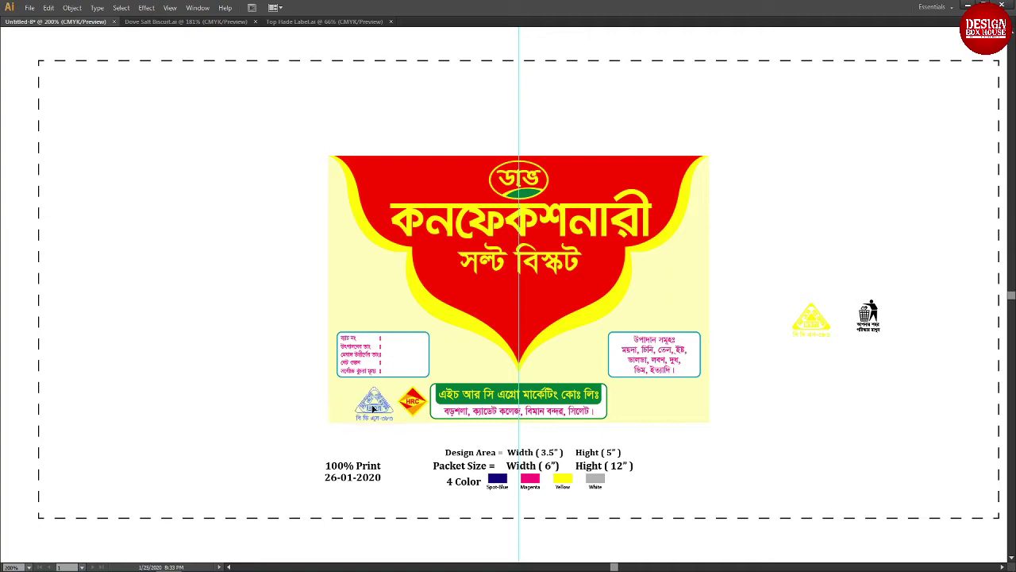
drag(635, 405, 836, 355)
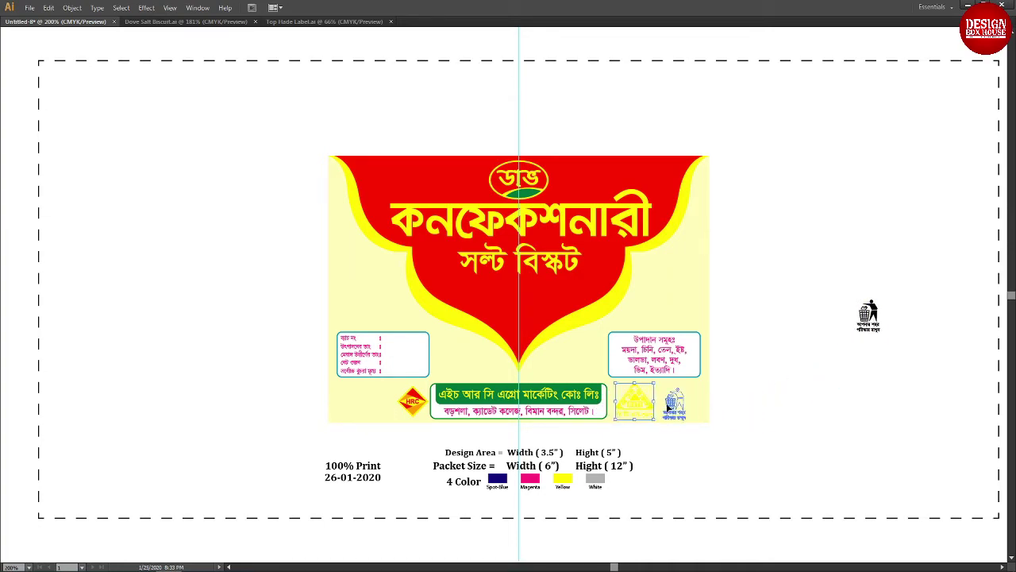
key(ctrl+z)
key(ctrl+z)
key(Tab)
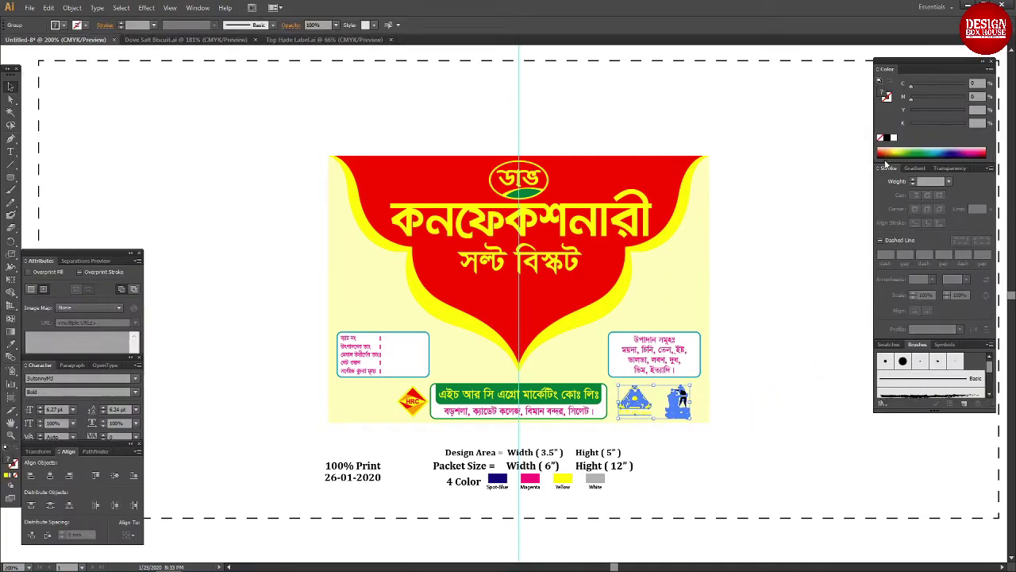
drag(477, 310, 839, 469)
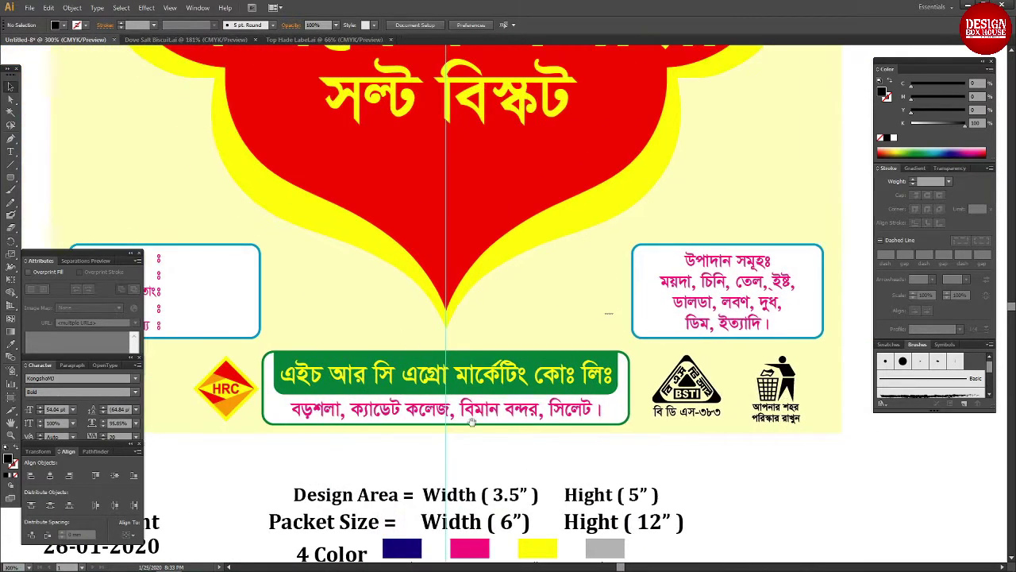
key(ctrl+minus)
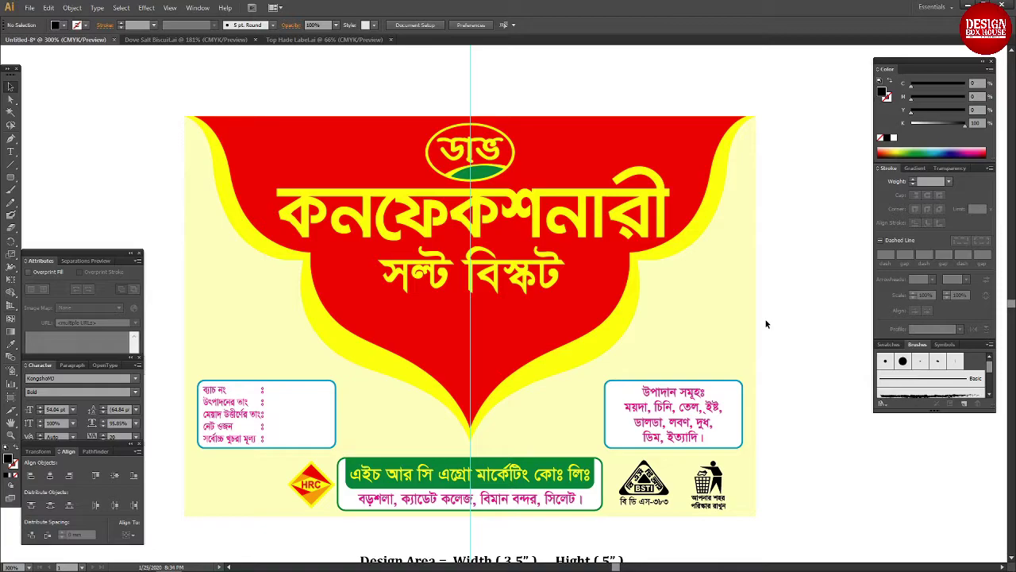
Step: Select the shield's anchor points and fill the central shield green
click(470, 151)
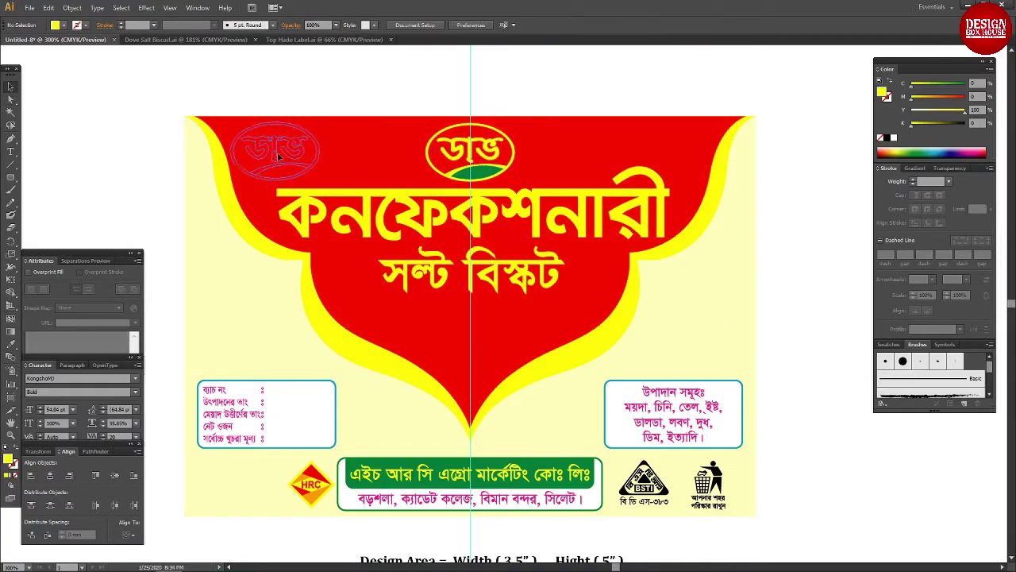
click(424, 204)
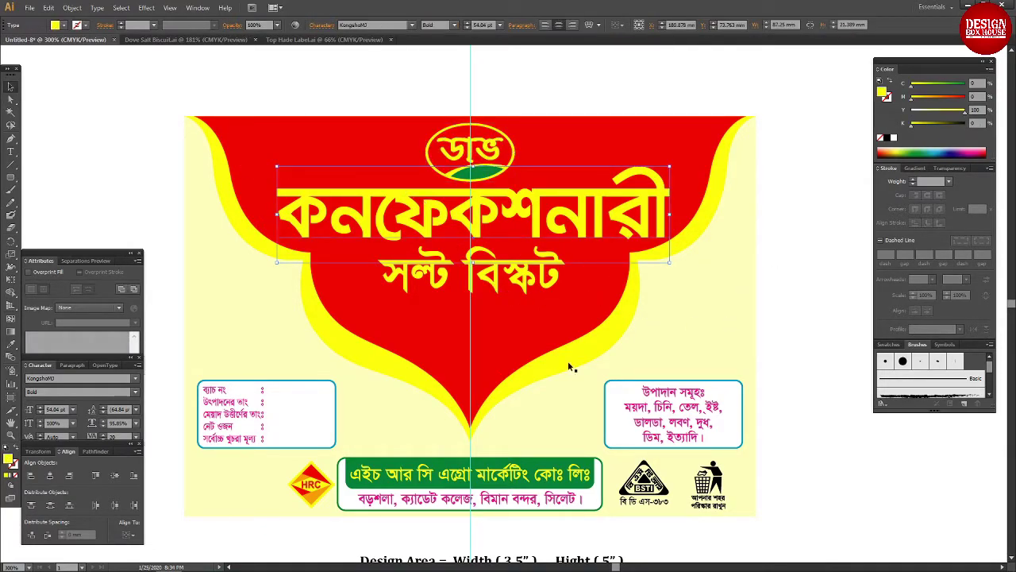
click(775, 333)
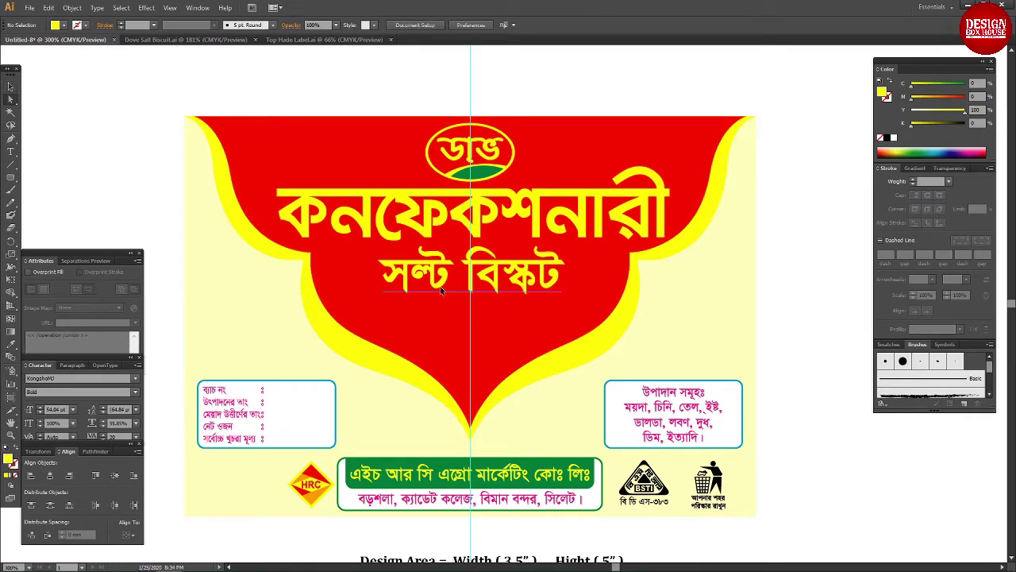
click(345, 311)
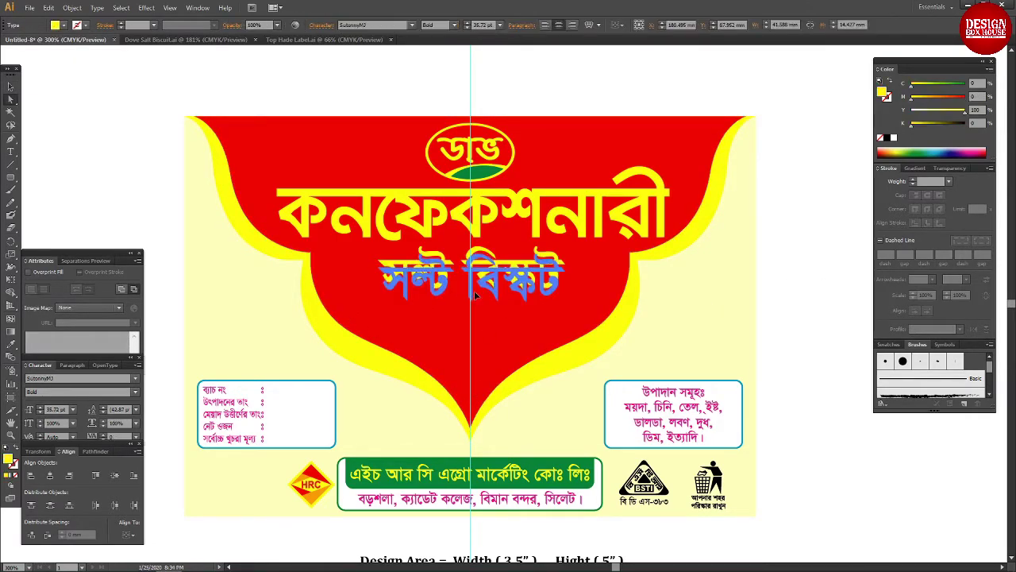
key(ctrl+shift+a)
click(470, 429)
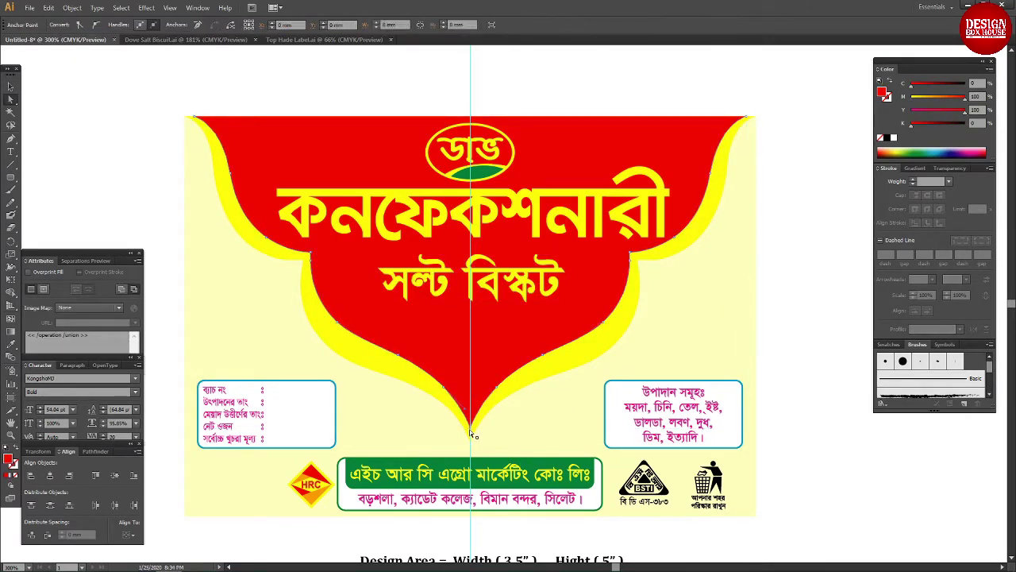
shift+click(402, 359)
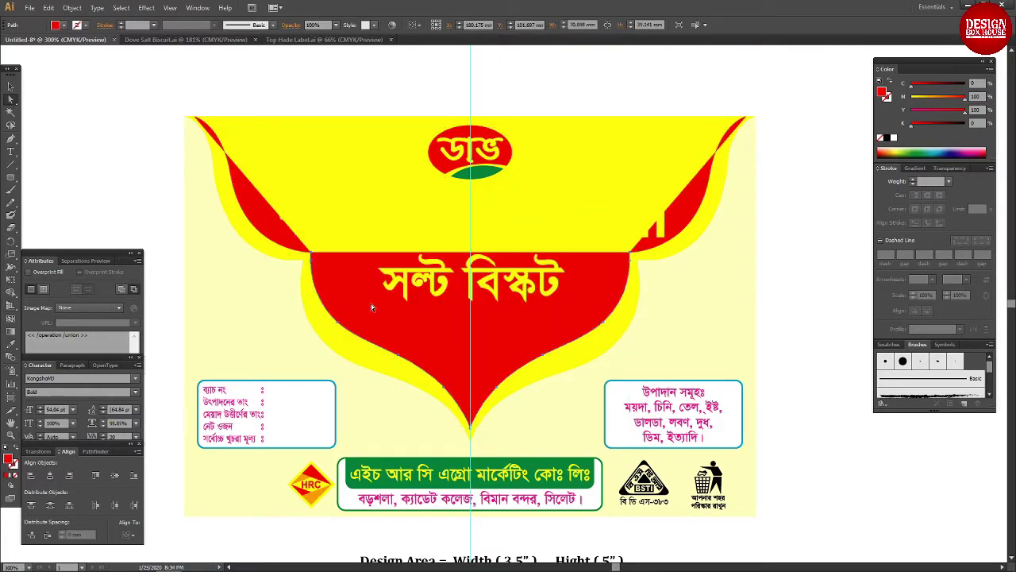
mouse_move(924, 96)
mouse_down()
mouse_move(911, 96)
mouse_move(965, 84)
mouse_up()
Step: Delete the extra shapes along the top and zoom out to the whole label
click(688, 209)
key(Delete)
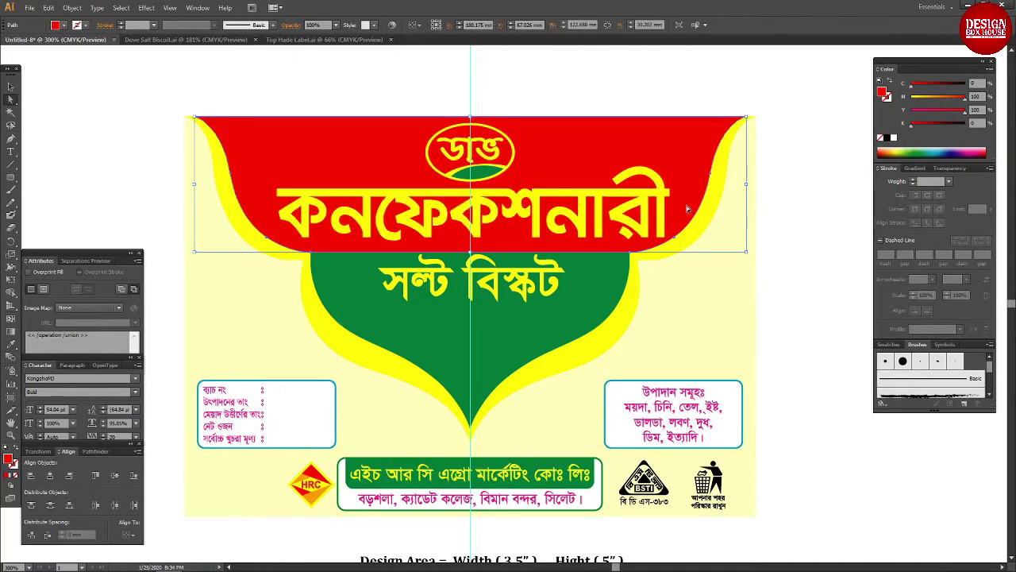
scroll(462, 322, up, 3)
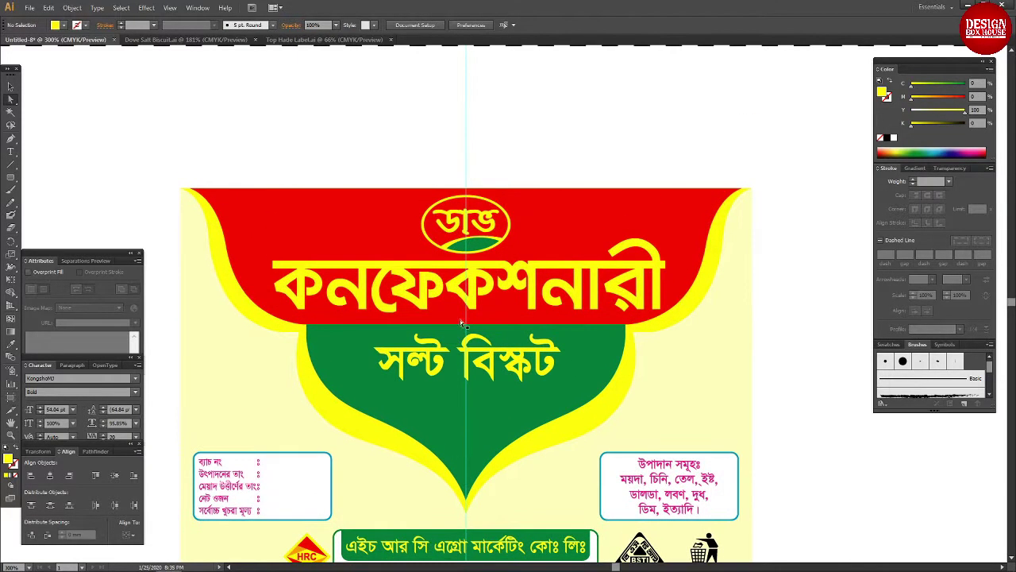
alt+click(504, 382)
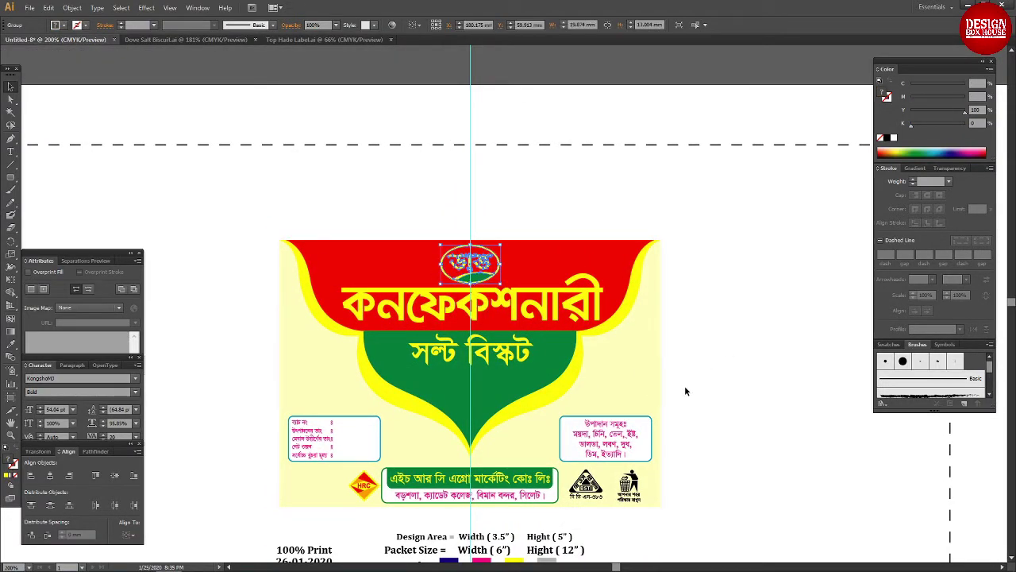
drag(679, 388, 705, 359)
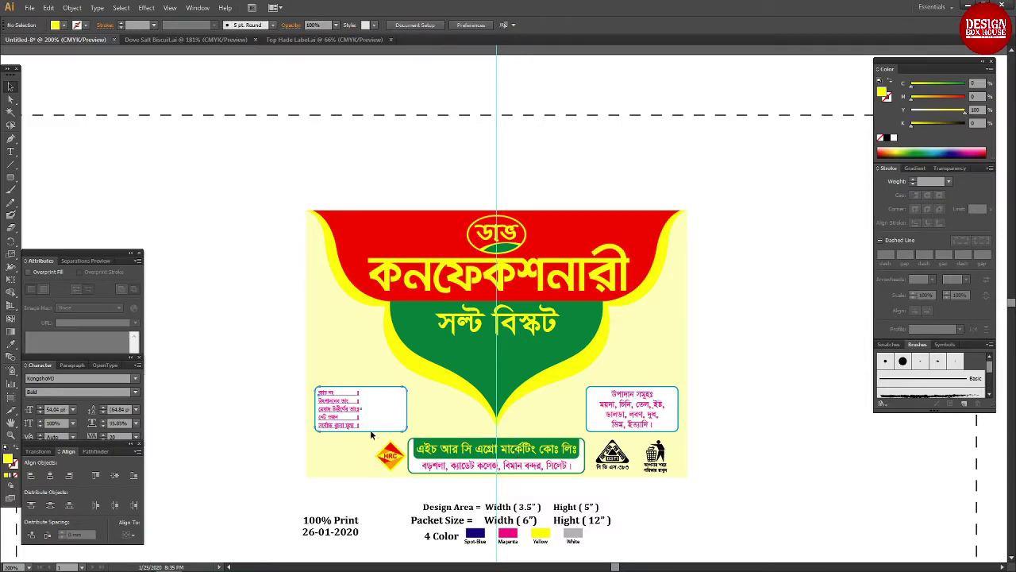
Step: Switch the rulers to inches and change the height note to 12.5"
drag(519, 535, 528, 494)
click(751, 529)
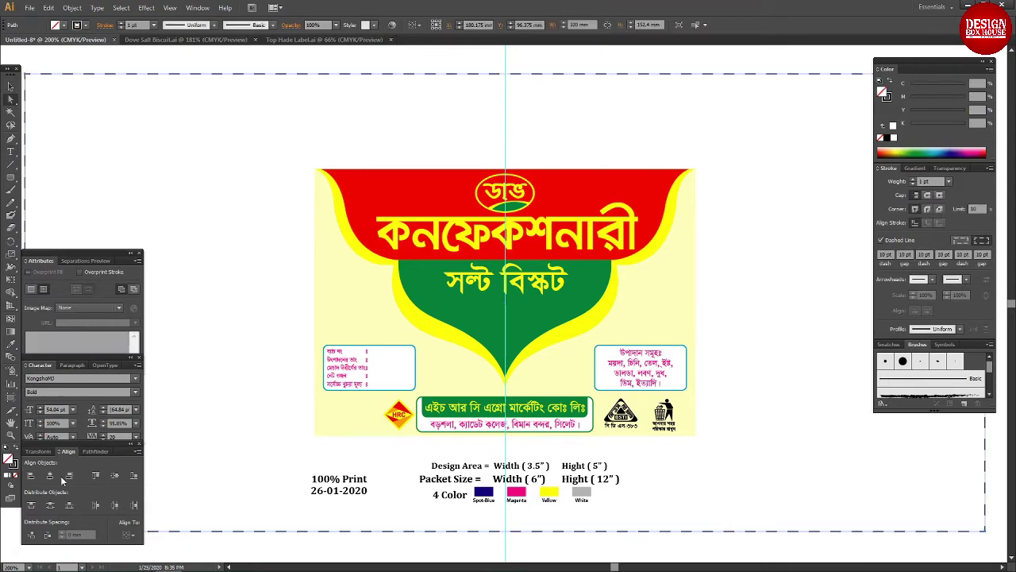
click(39, 451)
key(ctrl+r)
right_click(340, 52)
click(361, 82)
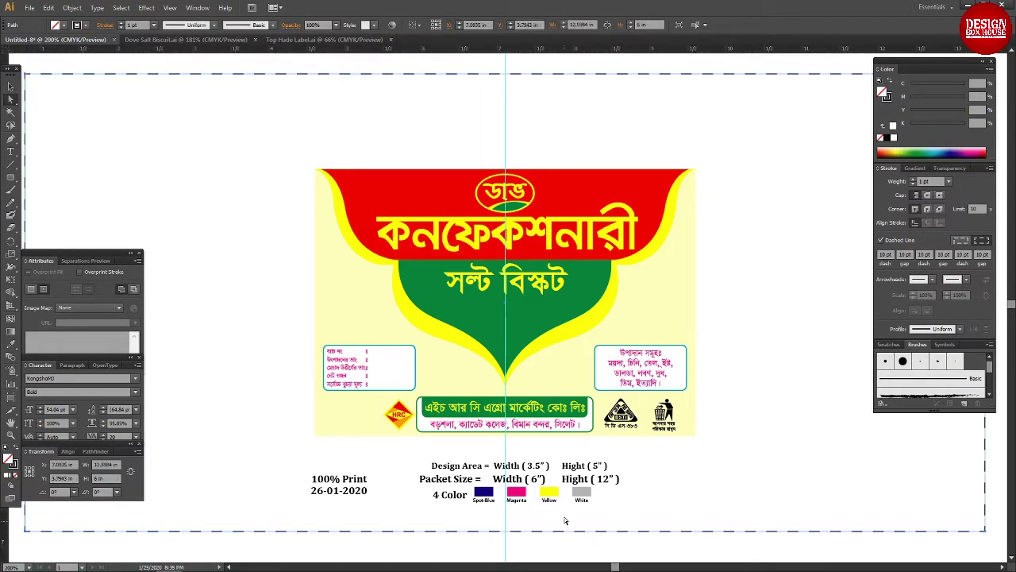
click(612, 486)
text(.5)
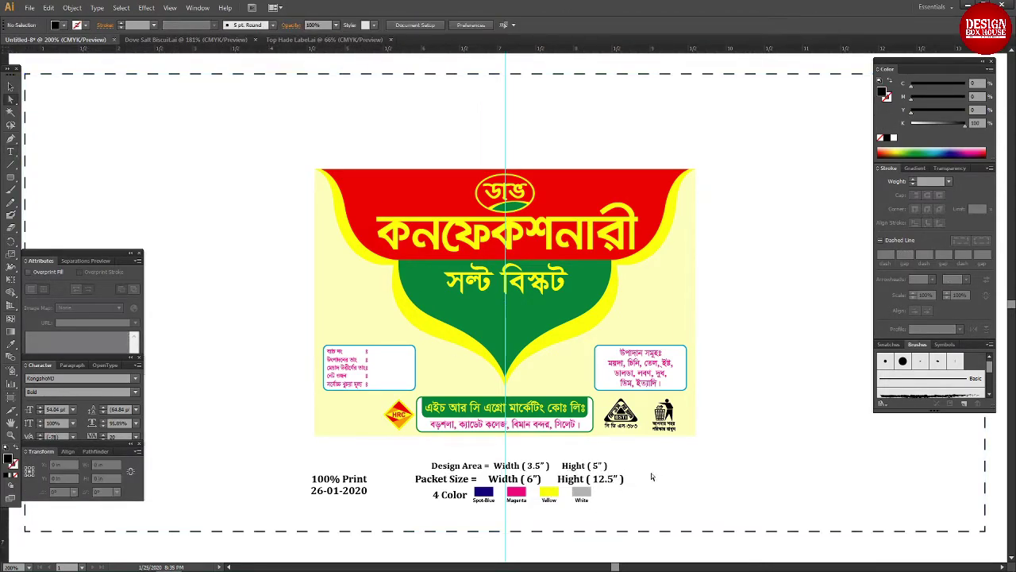
Step: Rename the Spot-Blue label to Cyan and set that swatch to CMYK cyan
double_click(483, 499)
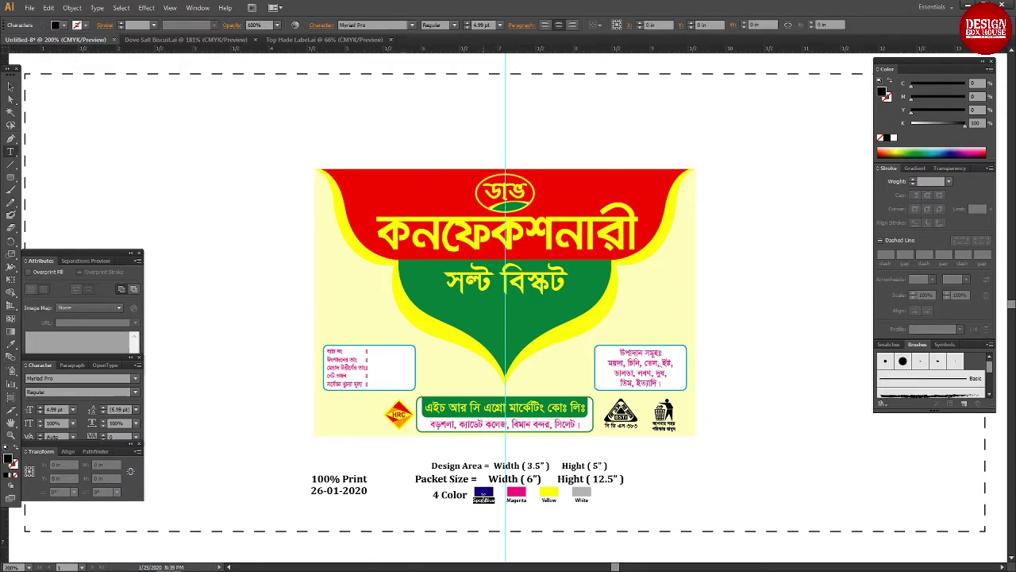
text(SpCyan)
click(483, 492)
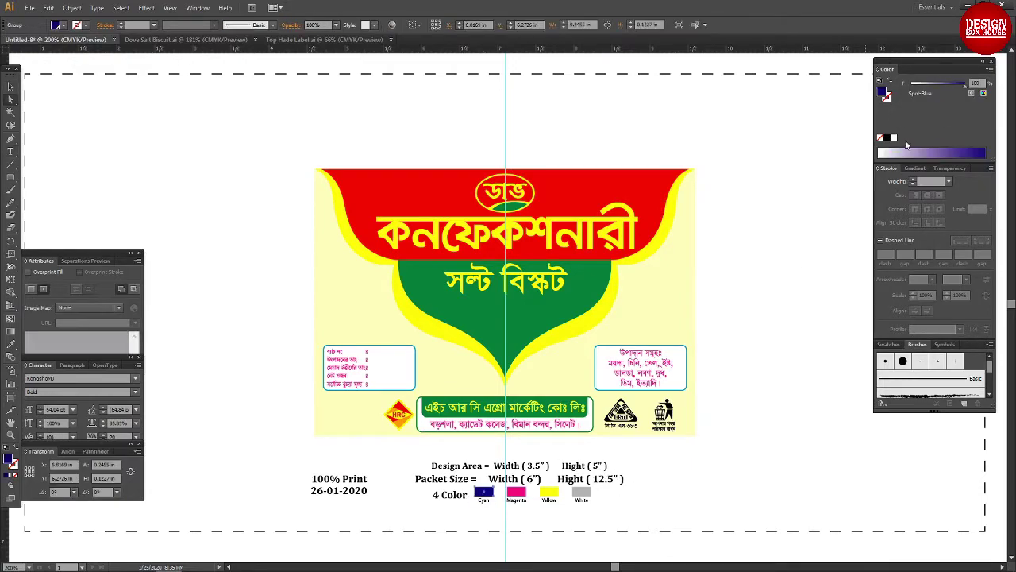
click(983, 94)
click(913, 153)
key(v)
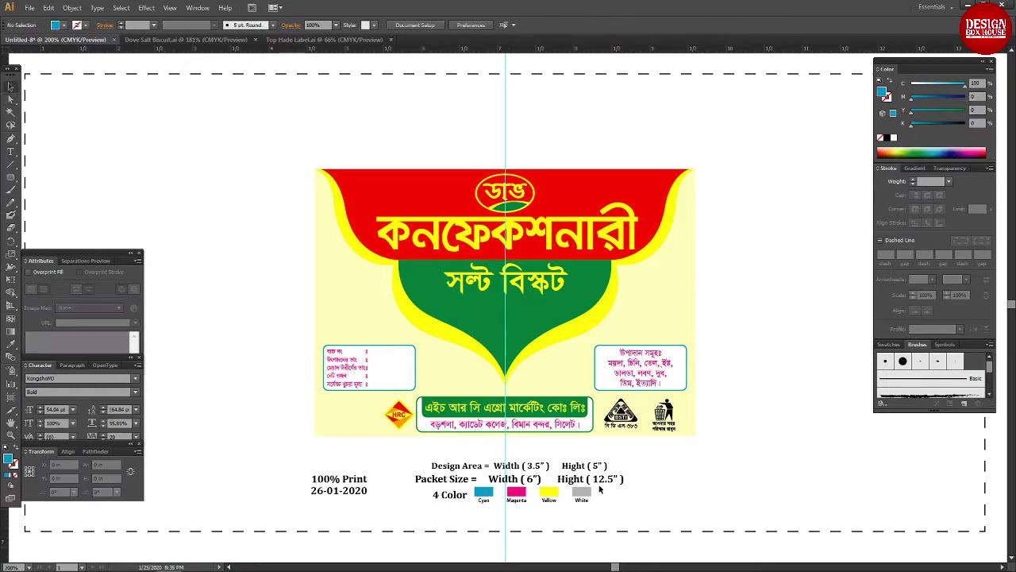
click(607, 477)
key(Tab)
key(ctrl+minus)
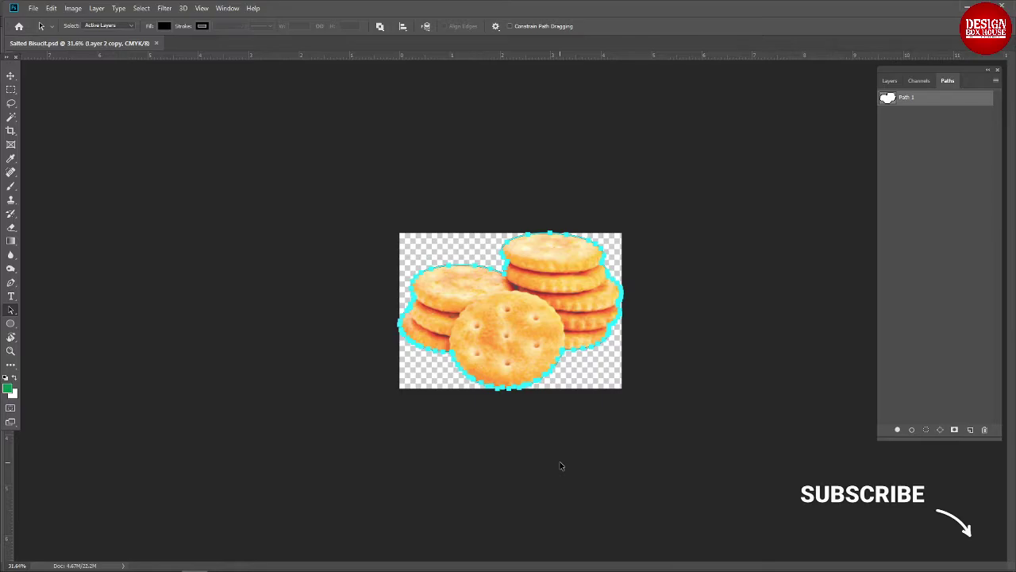
Step: Return to the Illustrator label, where the biscuit photo now sits at the centre
click(168, 562)
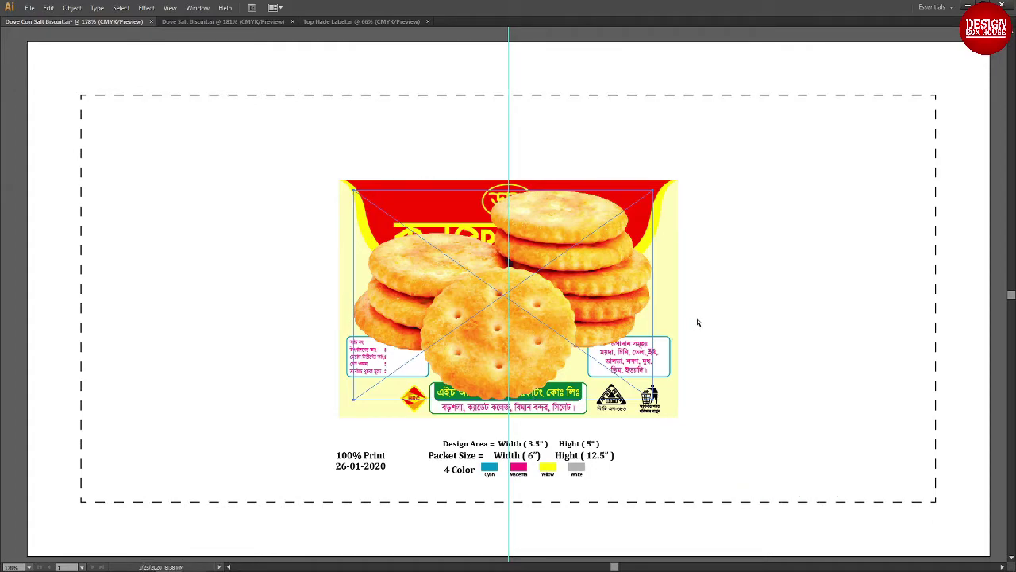
Step: Clip the biscuit photo to its centred outline path and shrink it into the shield
click(541, 315)
key(Tab)
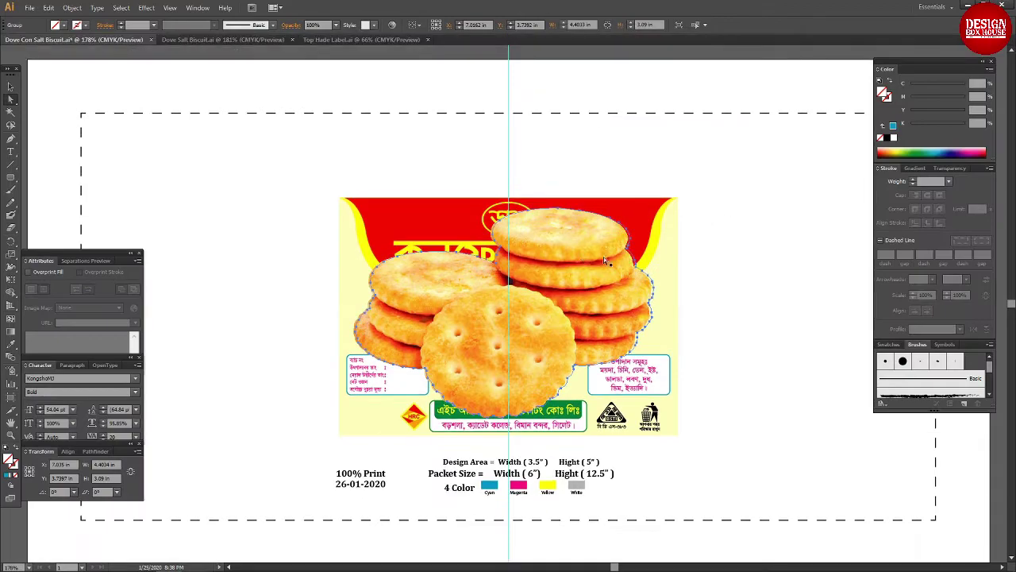
click(51, 478)
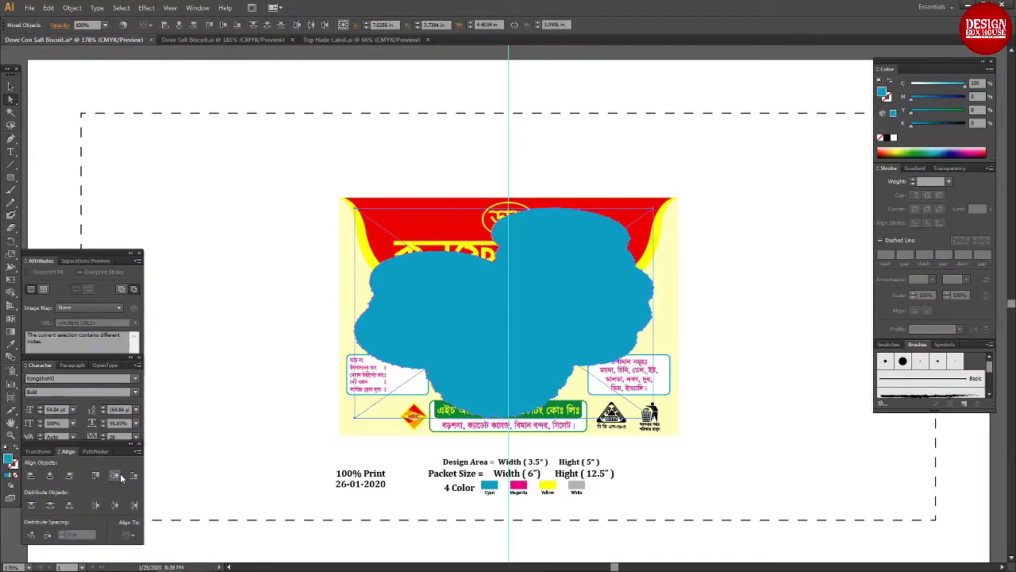
key(ctrl+7)
key(v)
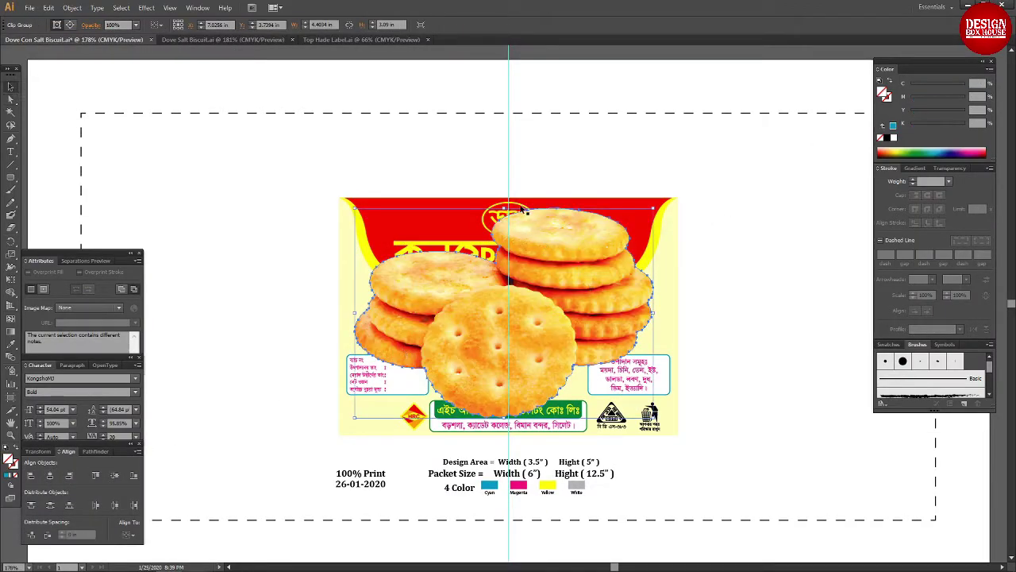
drag(506, 208, 505, 273)
key(Tab)
scroll(509, 334, up, 3)
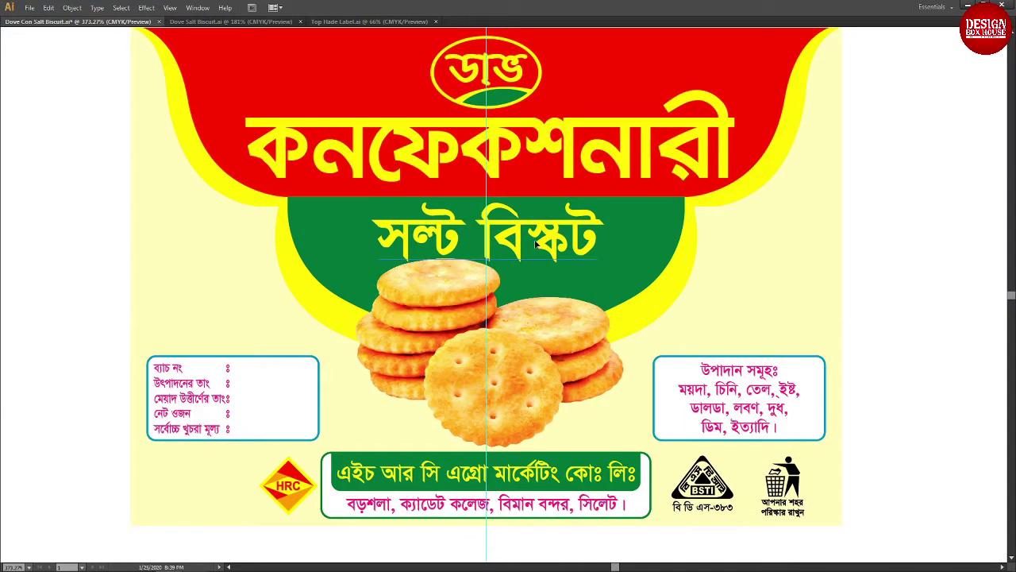
Step: Delete the large কনফেকশনারী headline text
click(536, 245)
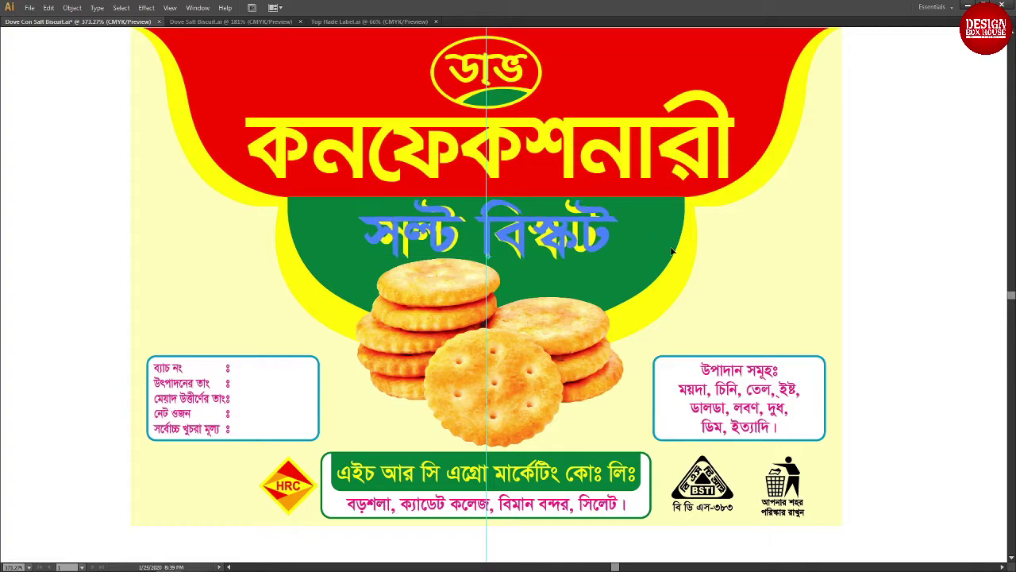
scroll(584, 302, up, 1)
key(ctrl+minus)
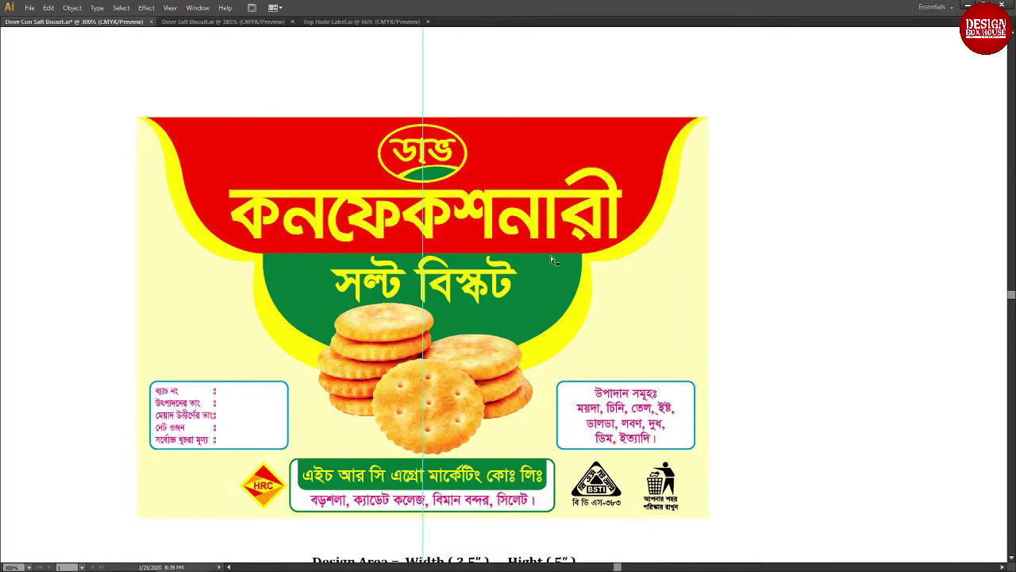
click(548, 254)
key(Delete)
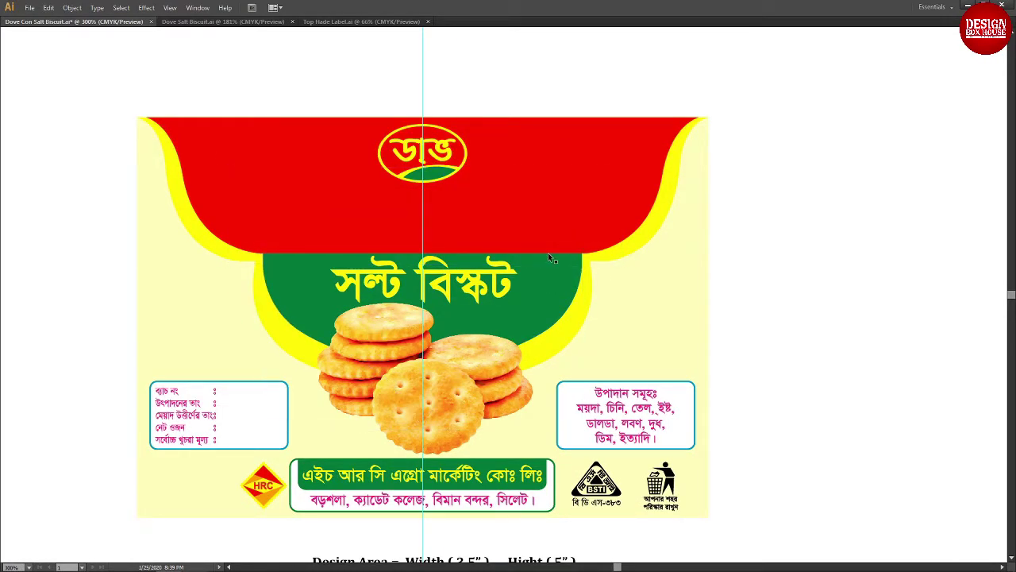
Step: Give the divider line a 2 pt stroke with no fill
key(Tab)
click(914, 181)
click(893, 138)
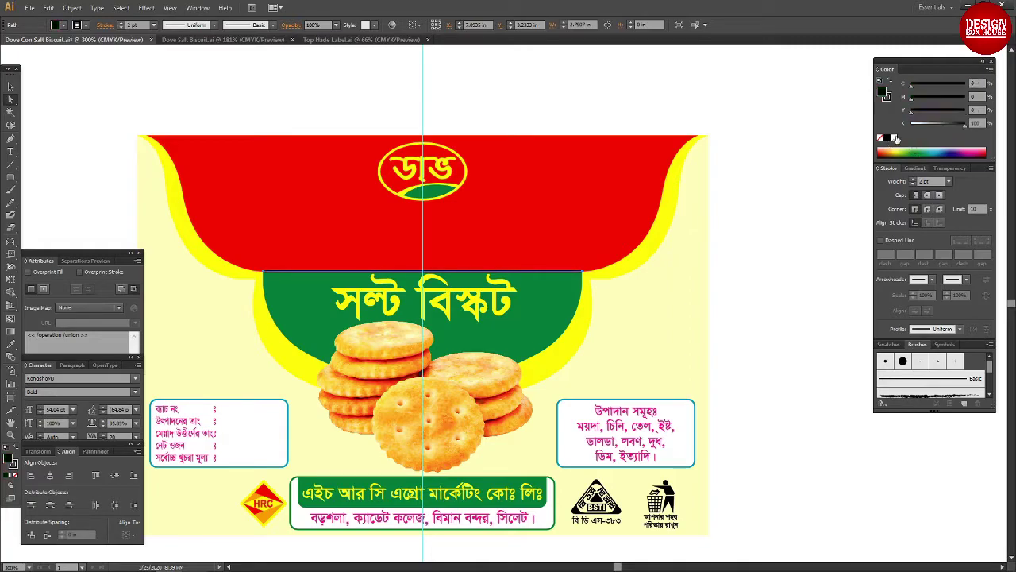
drag(912, 96, 964, 96)
click(571, 271)
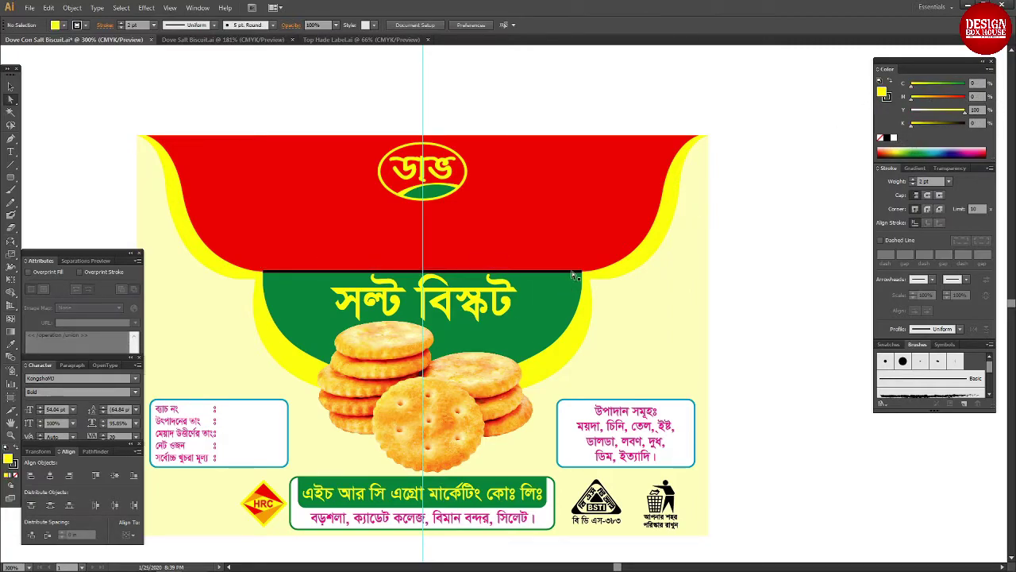
click(880, 138)
key(s)
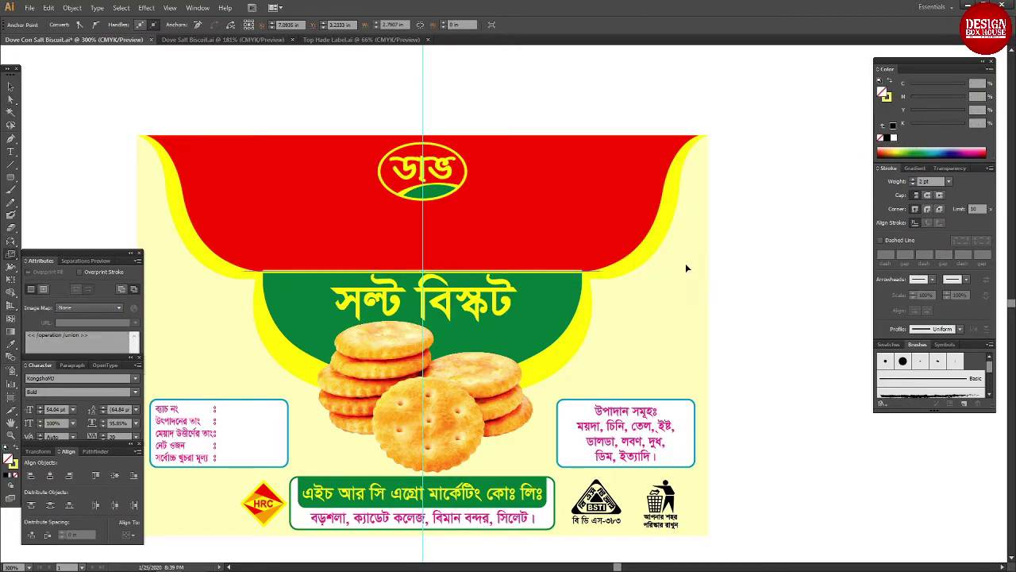
key(ctrl+shift+a)
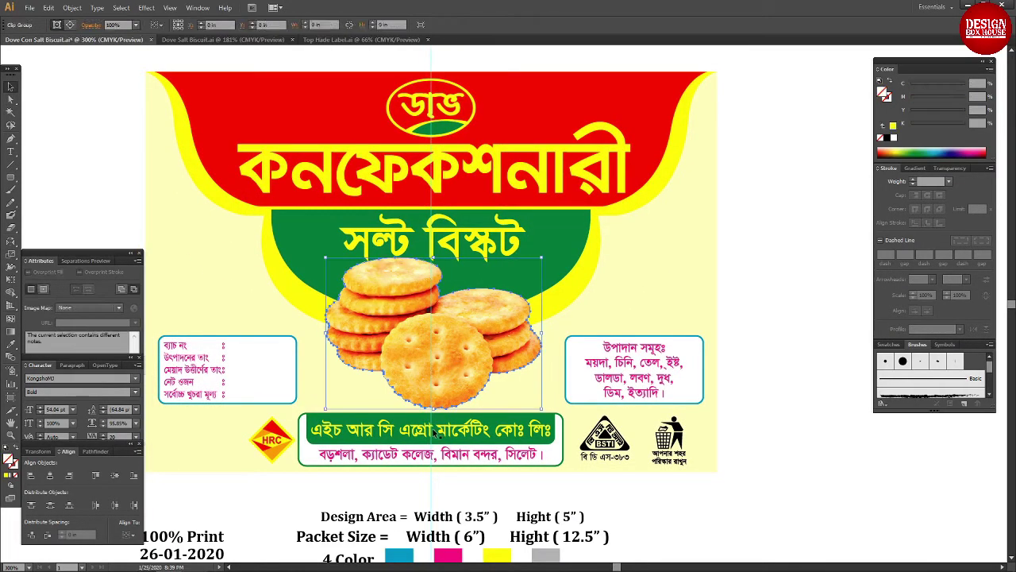
key(Tab)
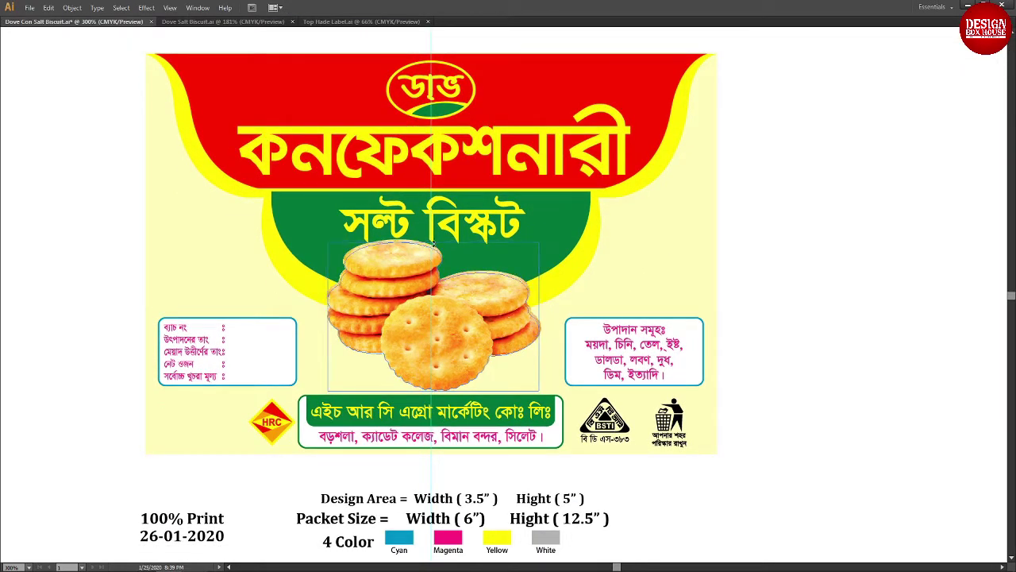
Step: Fill the ডাভ logo oval green and select the কনফেকশনারী headline
key(ctrl+shift+a)
drag(495, 327, 593, 393)
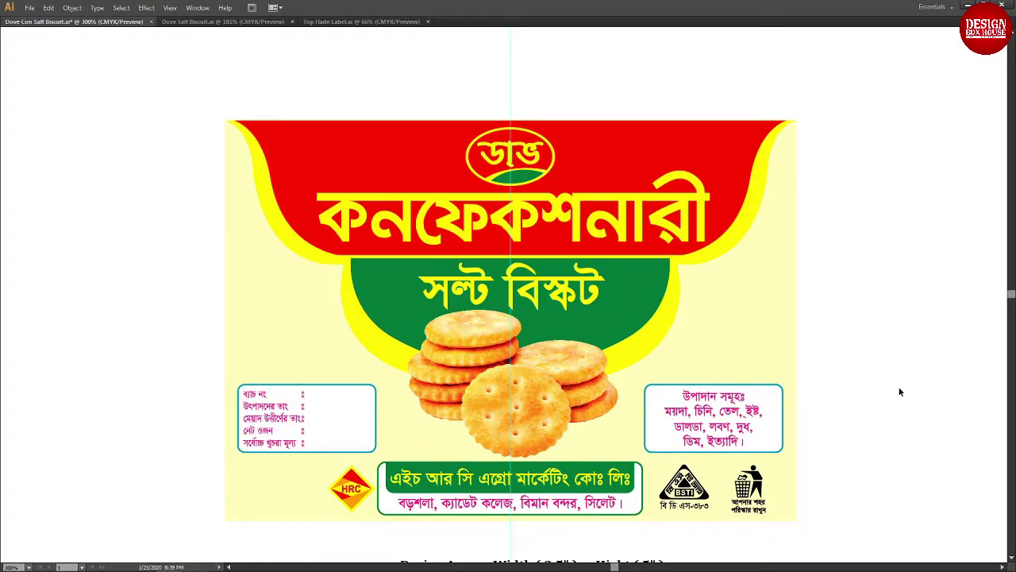
drag(512, 402, 520, 427)
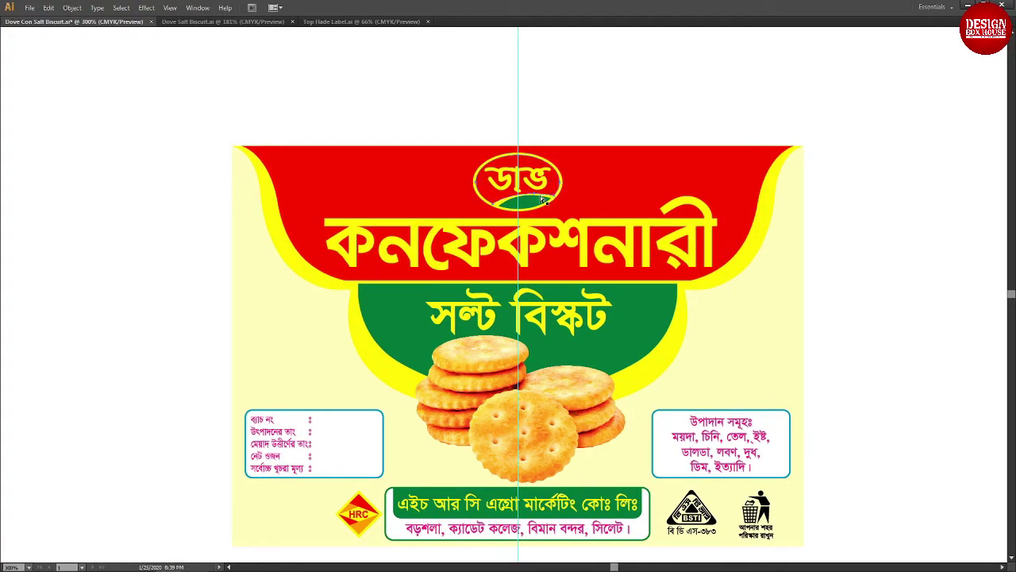
click(625, 192)
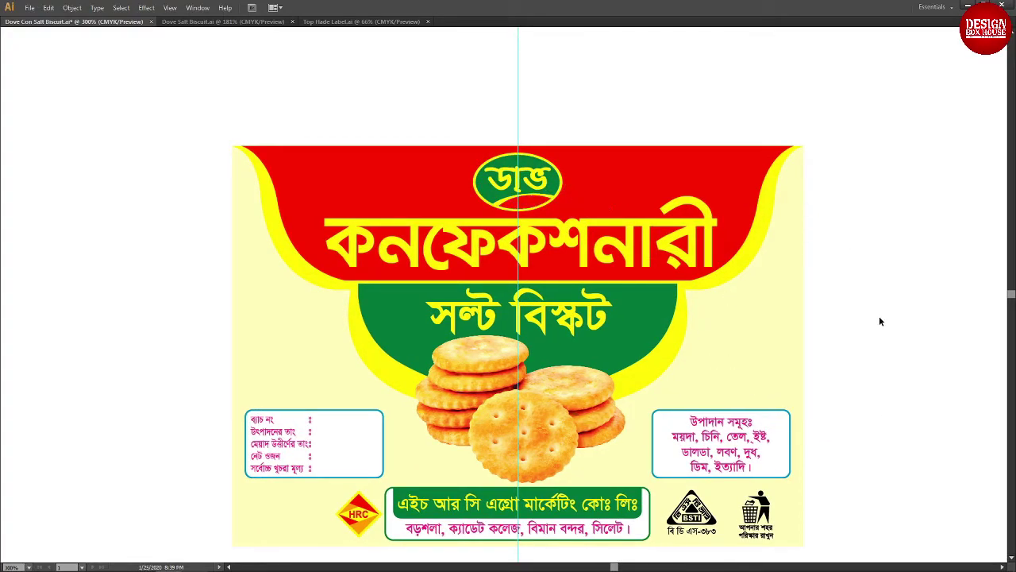
scroll(714, 365, down, 1)
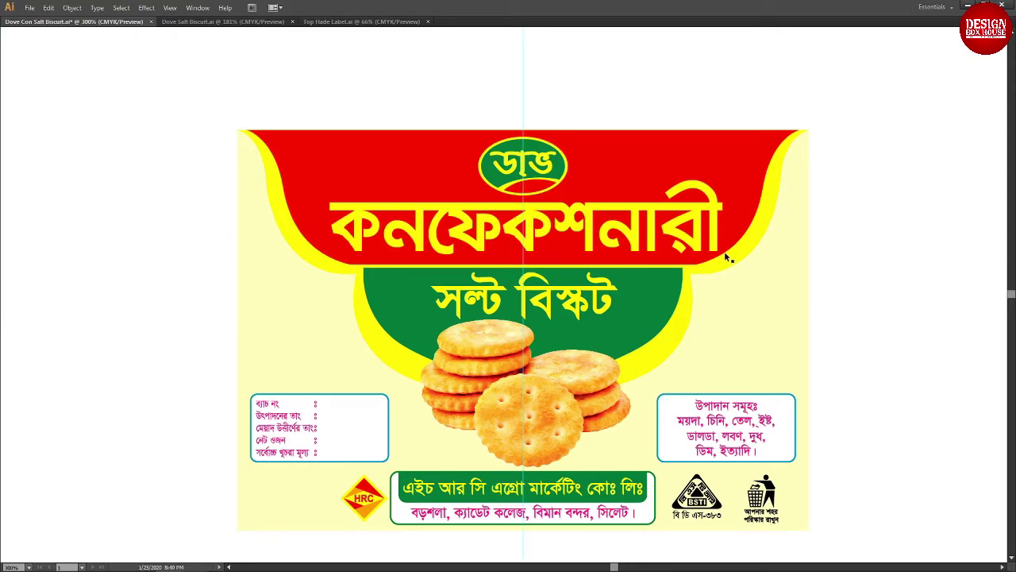
click(693, 247)
key(Tab)
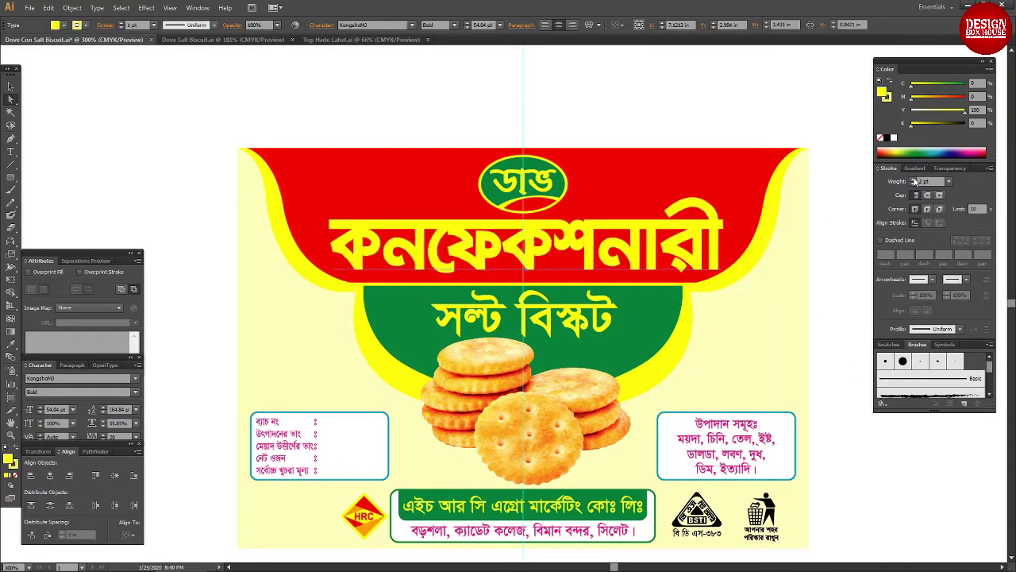
Step: Make the কনফেকশনারী headline yellow with a thick black outline
click(928, 209)
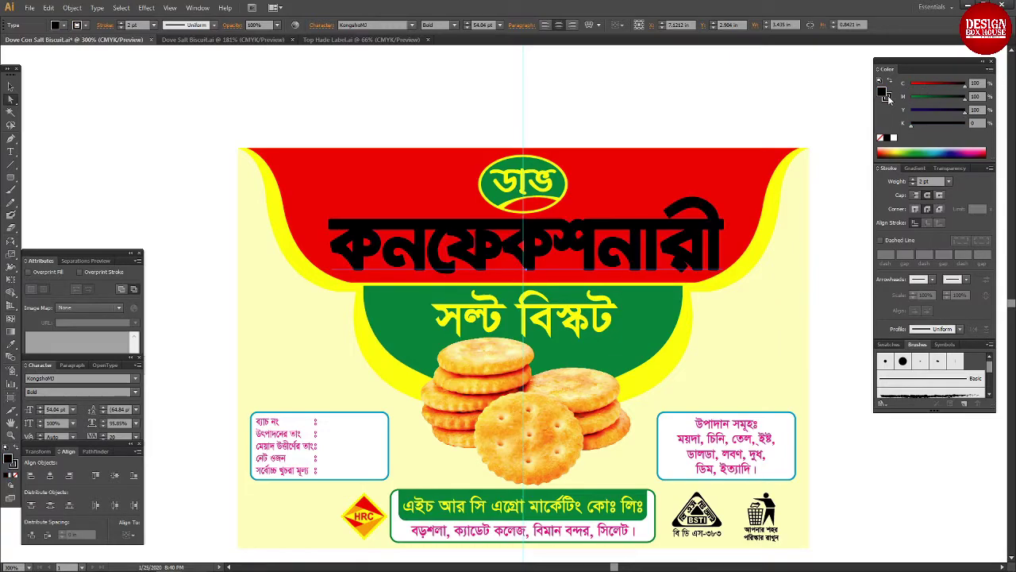
click(678, 274)
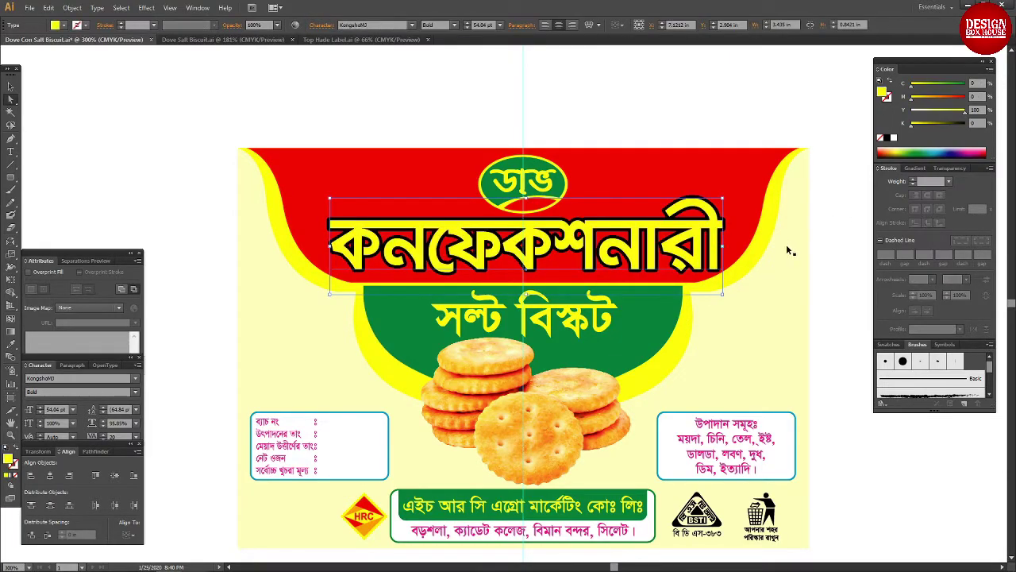
click(844, 318)
click(590, 228)
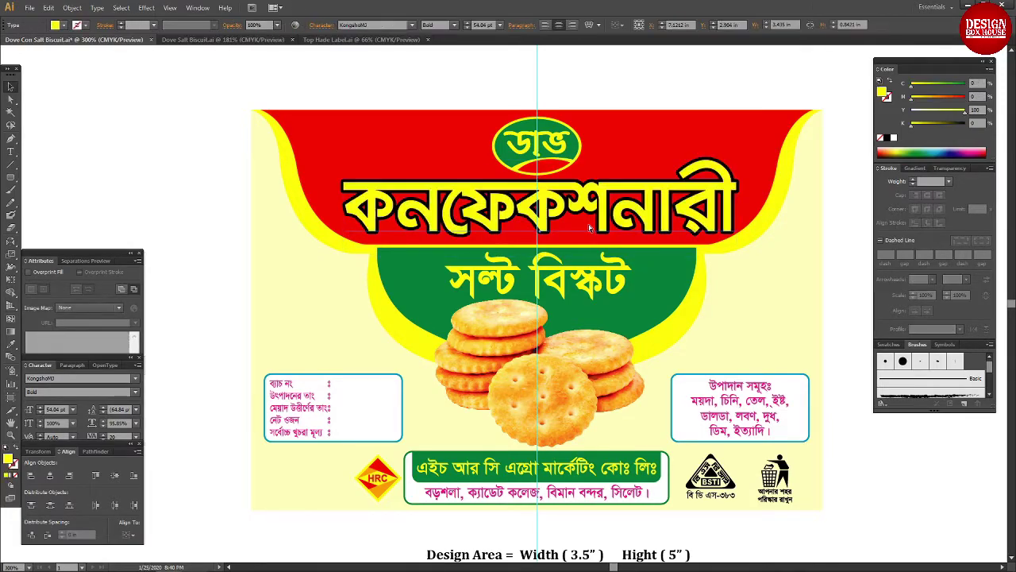
key(Delete)
key(ctrl+z)
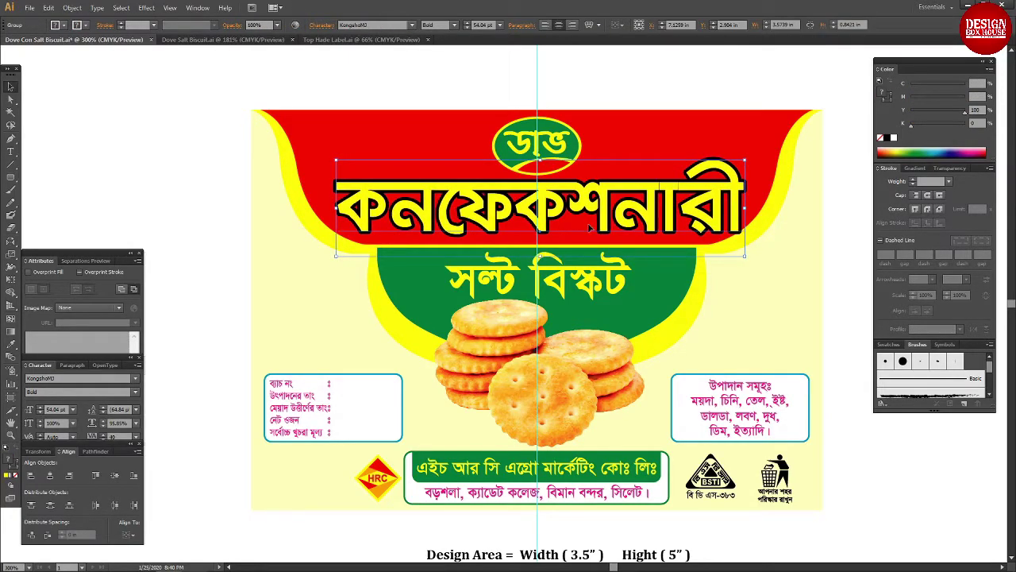
key(ctrl+z)
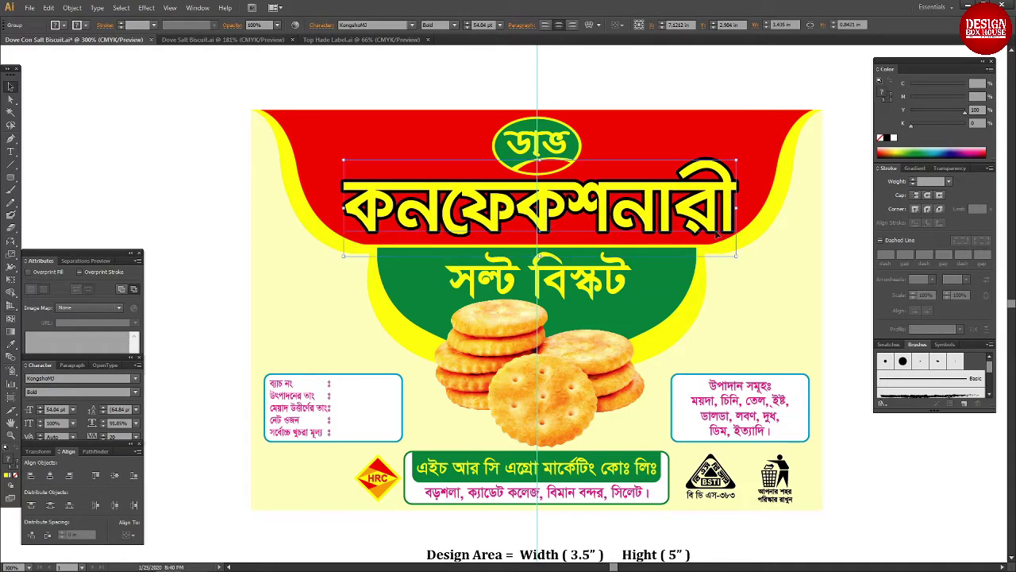
Step: Nudge the headline slightly left and shrink it a little to fit the red banner
key(a)
drag(540, 233, 536, 233)
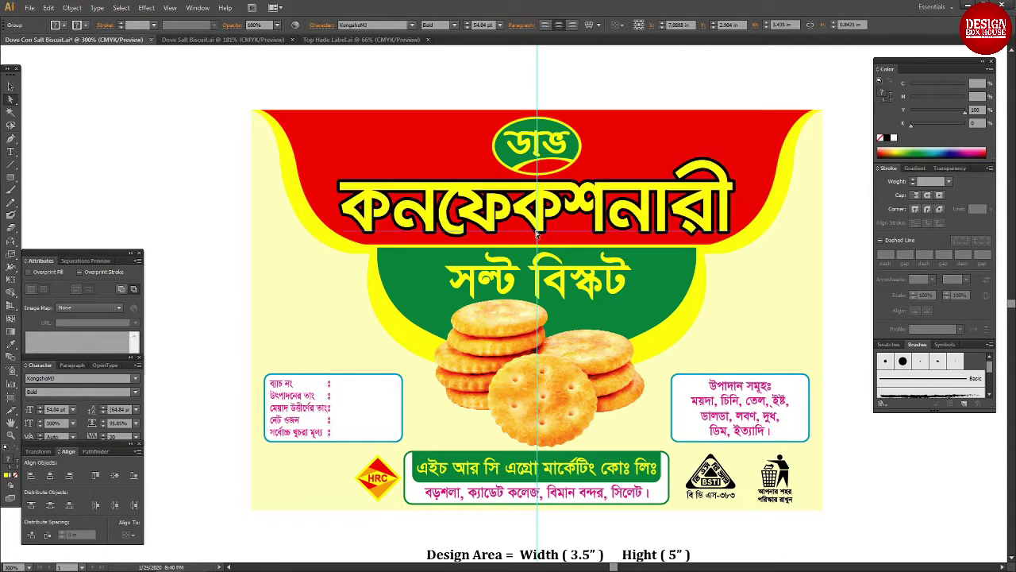
key(v)
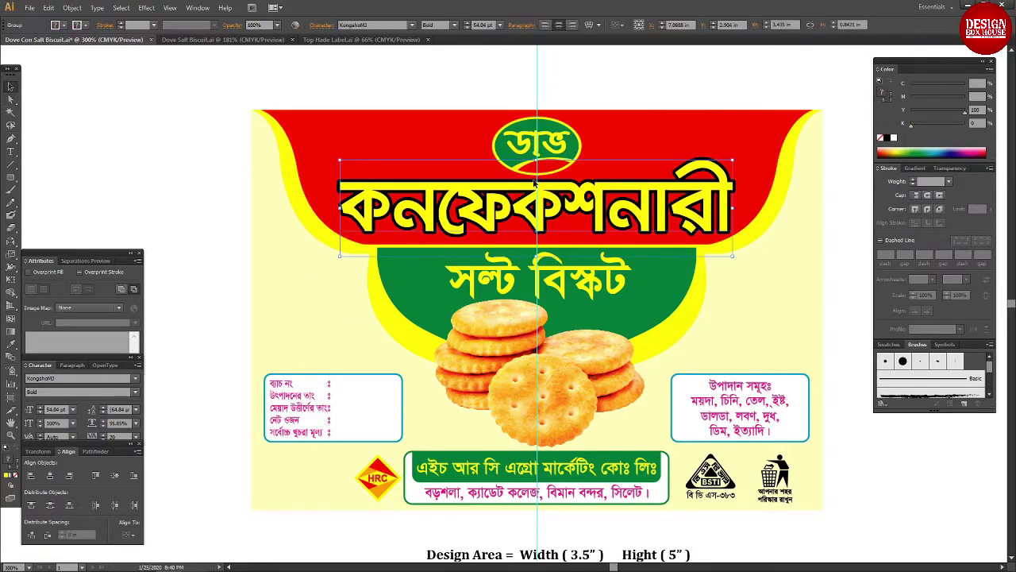
key(ctrl+shift+comma)
key(ctrl+shift+a)
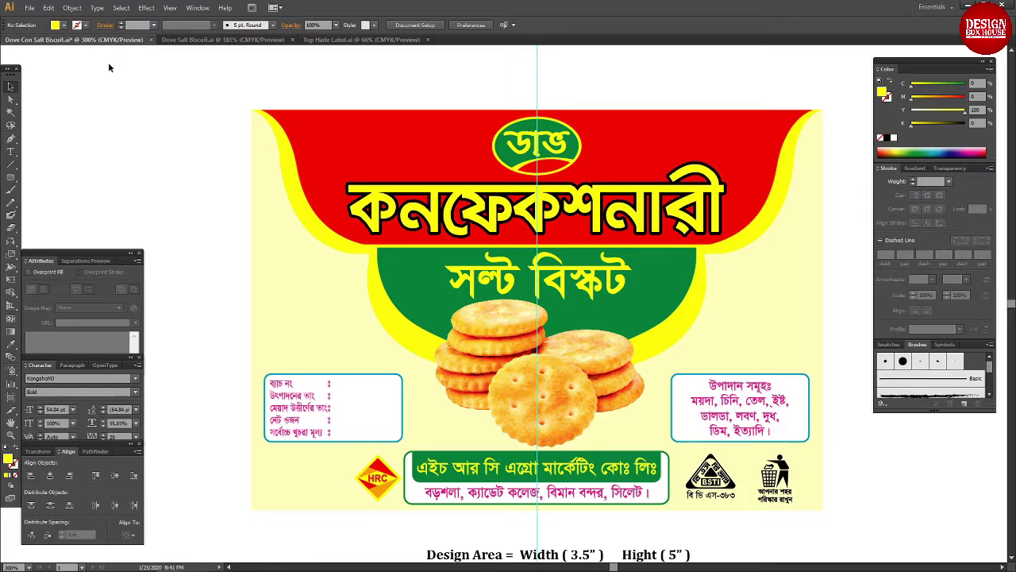
Step: Shrink the সল্ট বিস্কুট title slightly and warp it with a 14% Arc bend
click(500, 283)
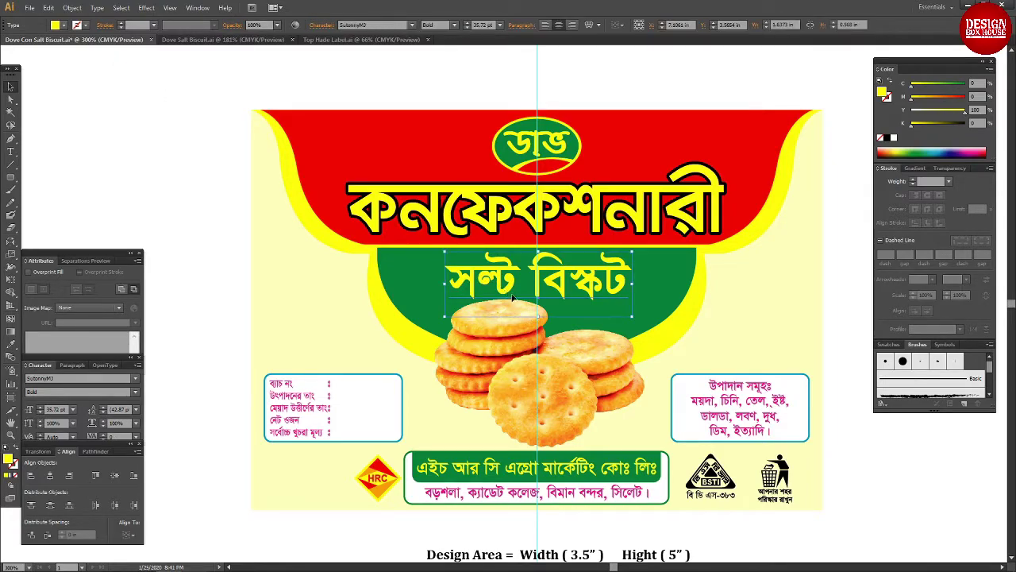
drag(539, 316, 539, 311)
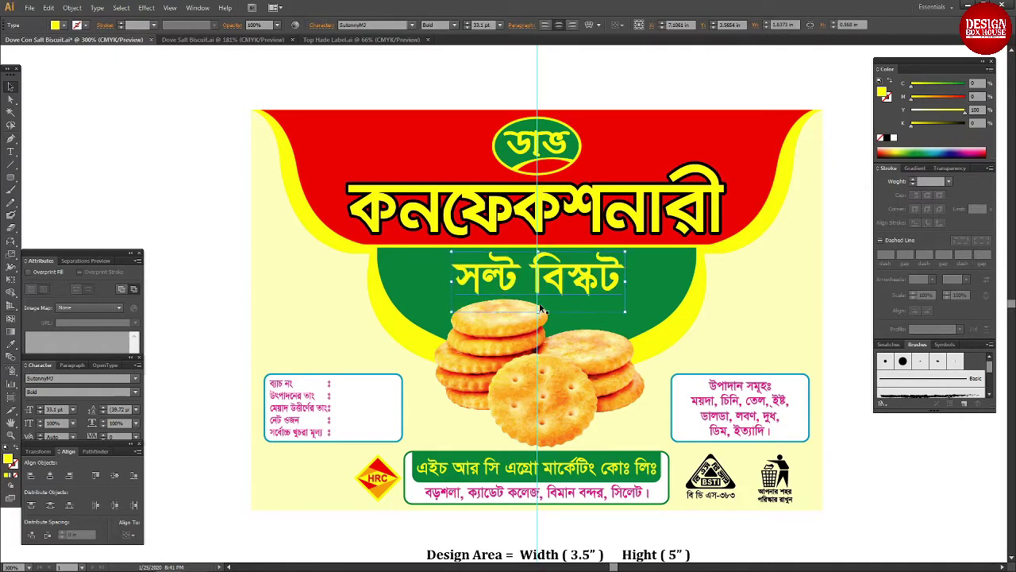
click(594, 24)
click(669, 401)
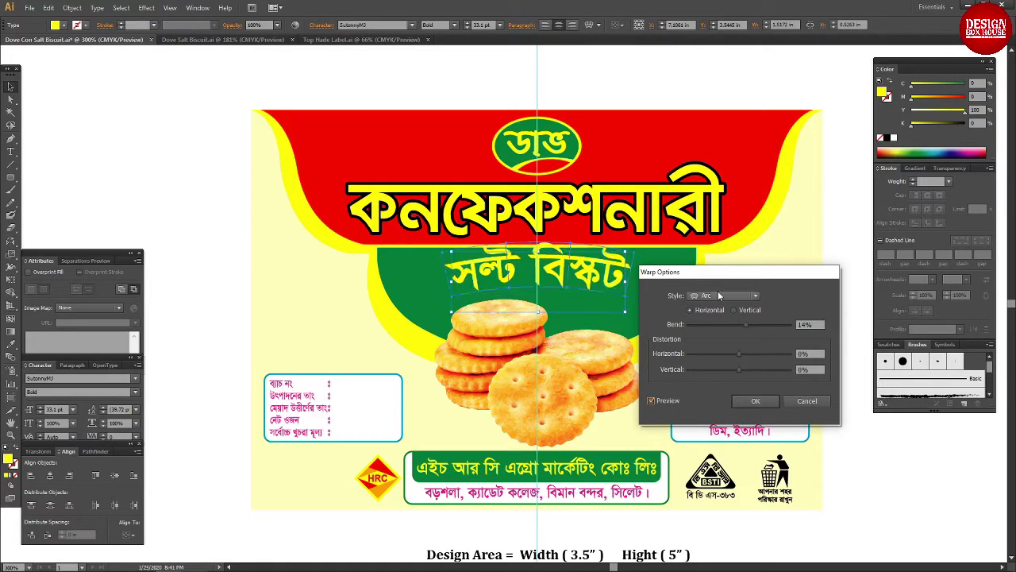
click(747, 401)
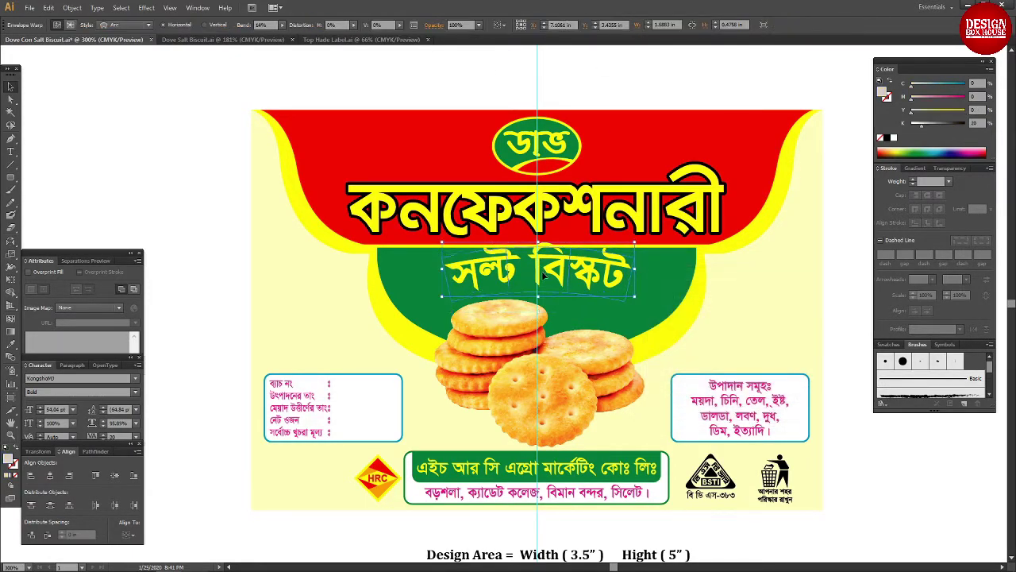
click(589, 359)
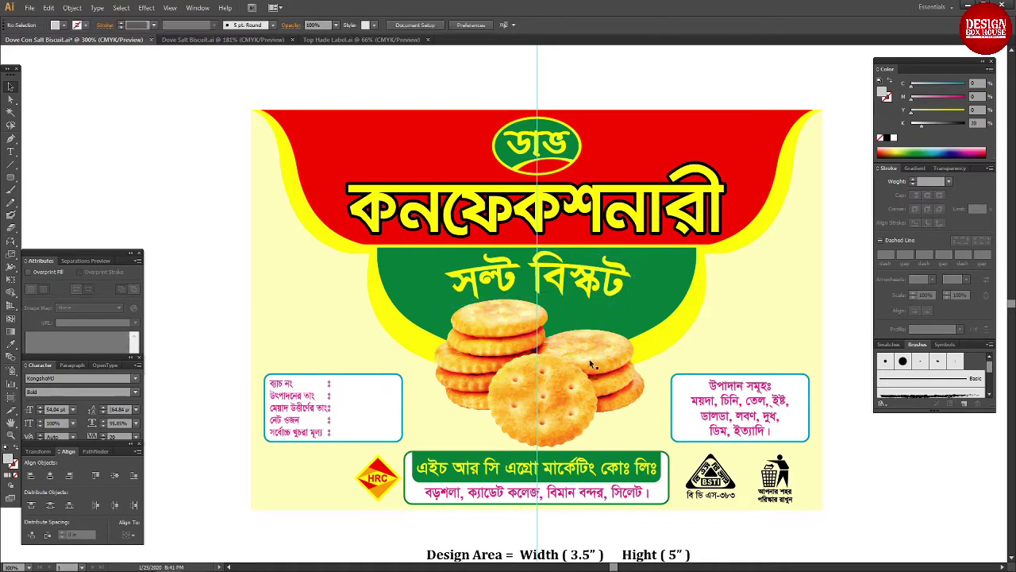
Step: Move the biscuit photo slightly right and down
drag(536, 429, 567, 420)
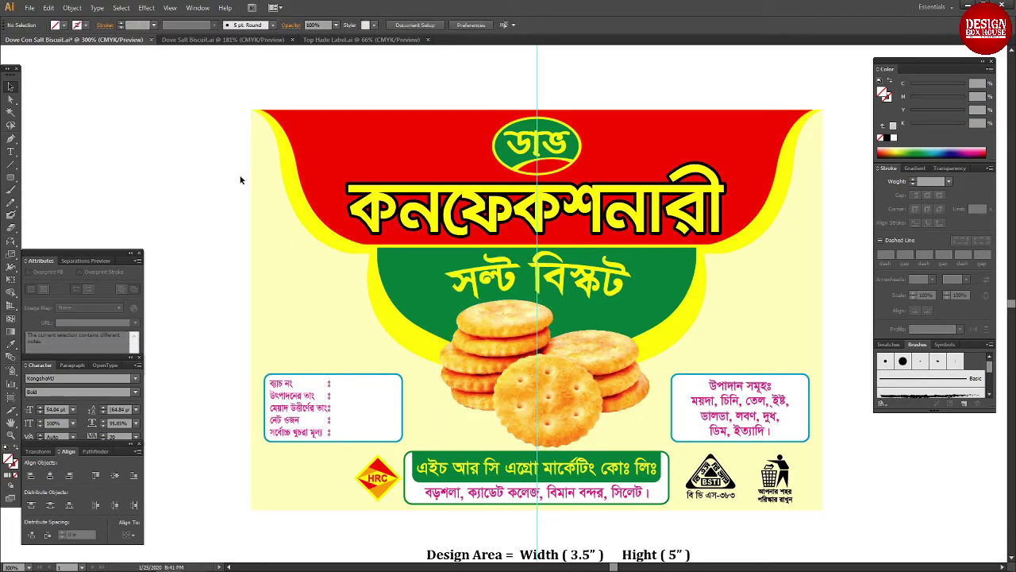
key(a)
click(645, 372)
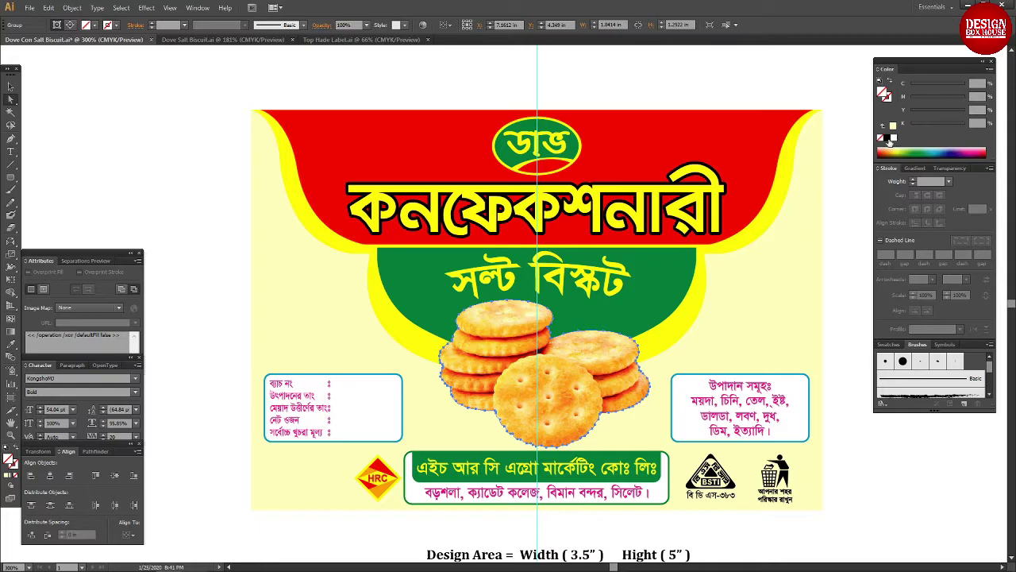
Step: Open the Dove Batter Cookies Biscuit file from the Pending Job folder
click(841, 239)
key(v)
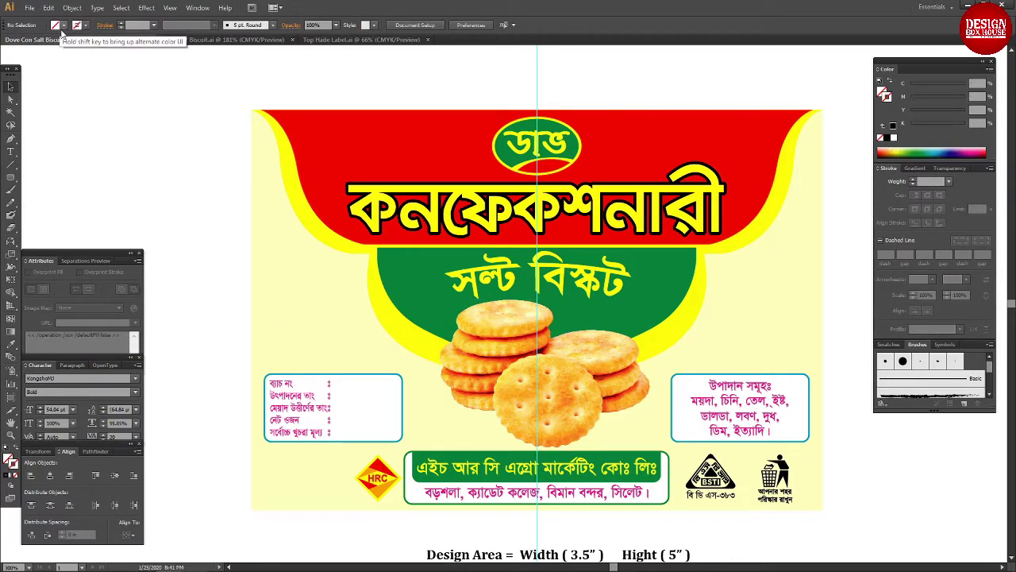
click(30, 7)
click(48, 38)
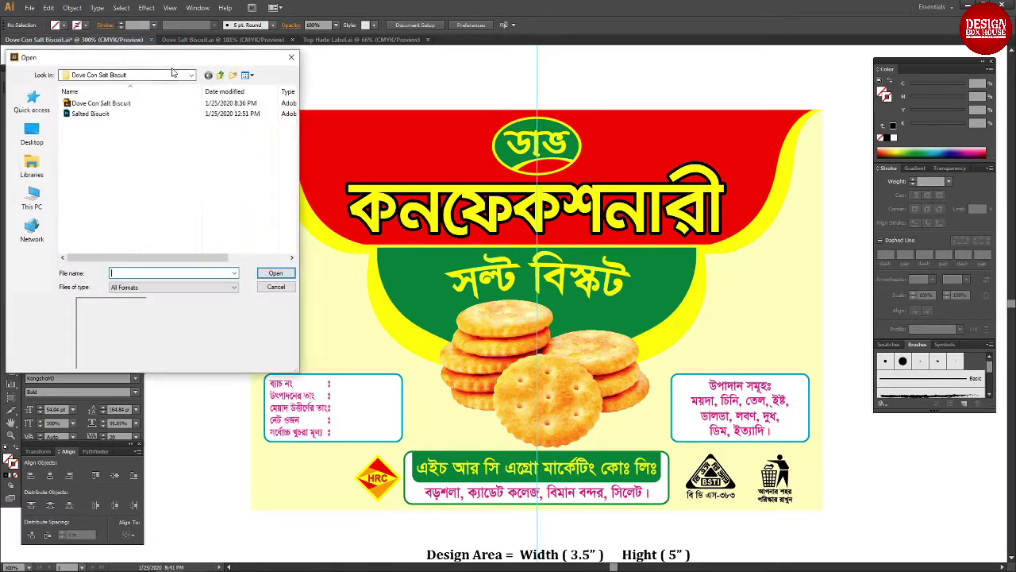
click(219, 75)
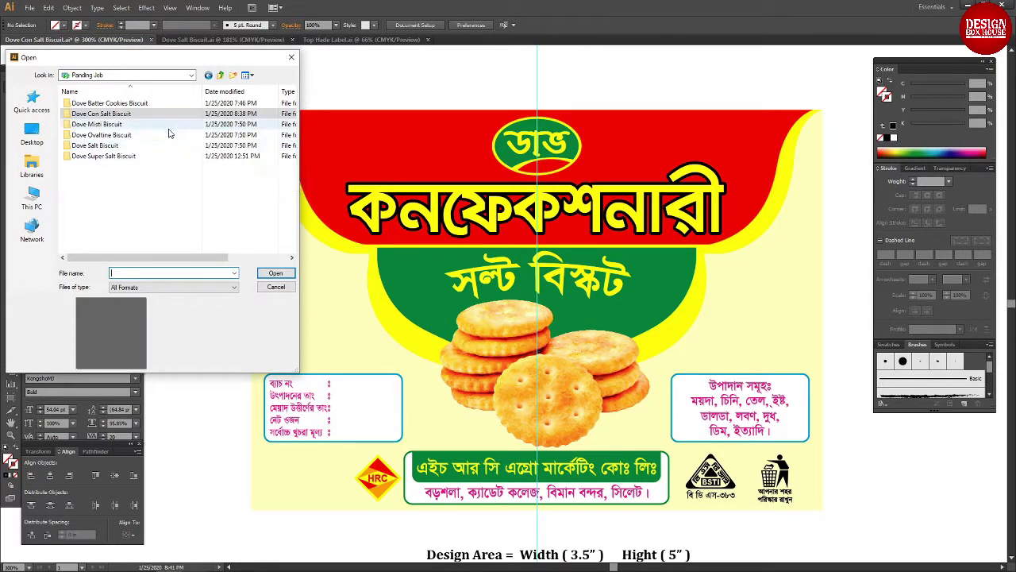
double_click(109, 103)
click(111, 124)
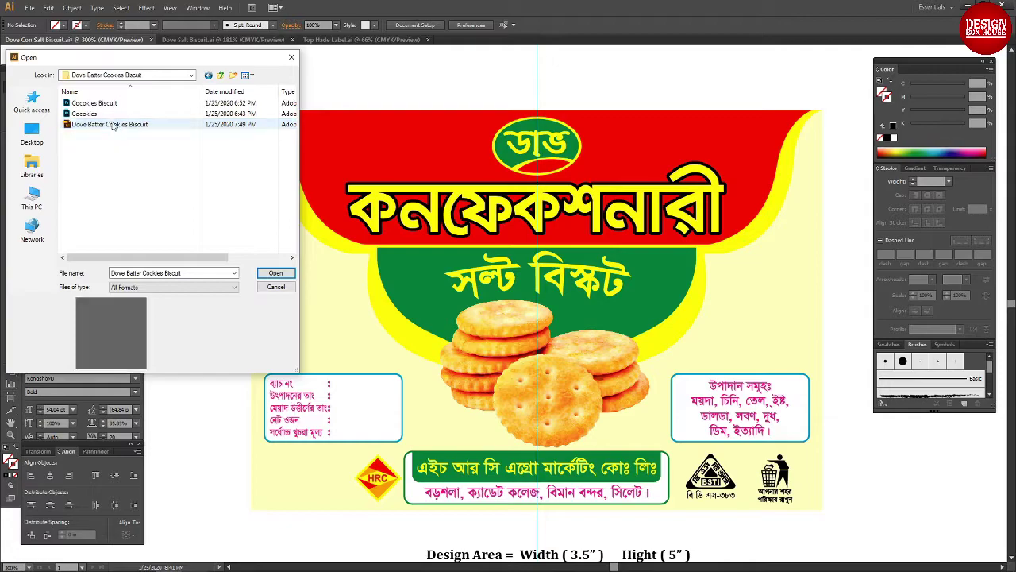
double_click(111, 124)
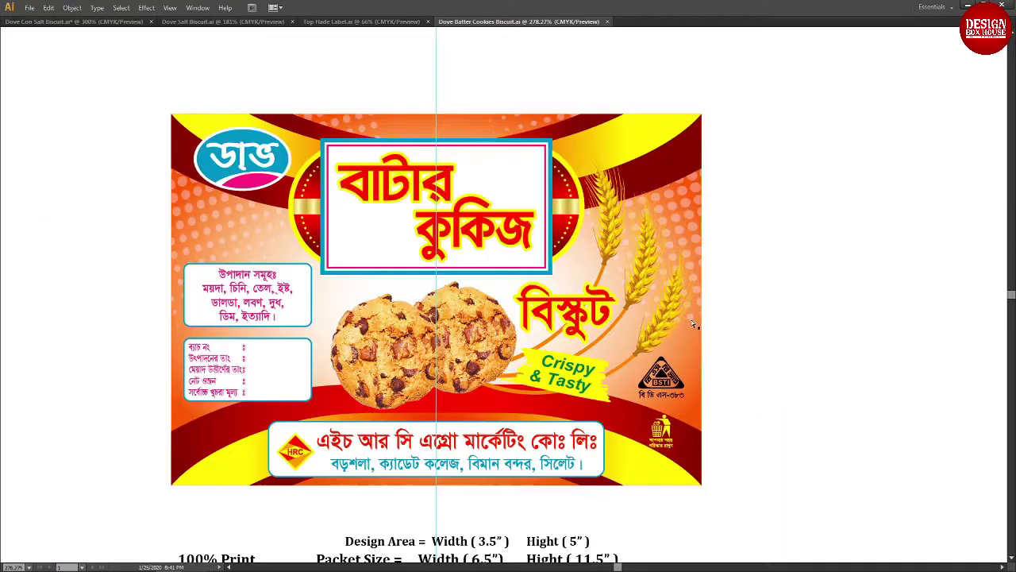
Step: Copy its wheat stalk, close that file, and paste it into the salt biscuit label
click(605, 238)
key(ctrl+c)
key(ctrl+w)
key(ctrl+v)
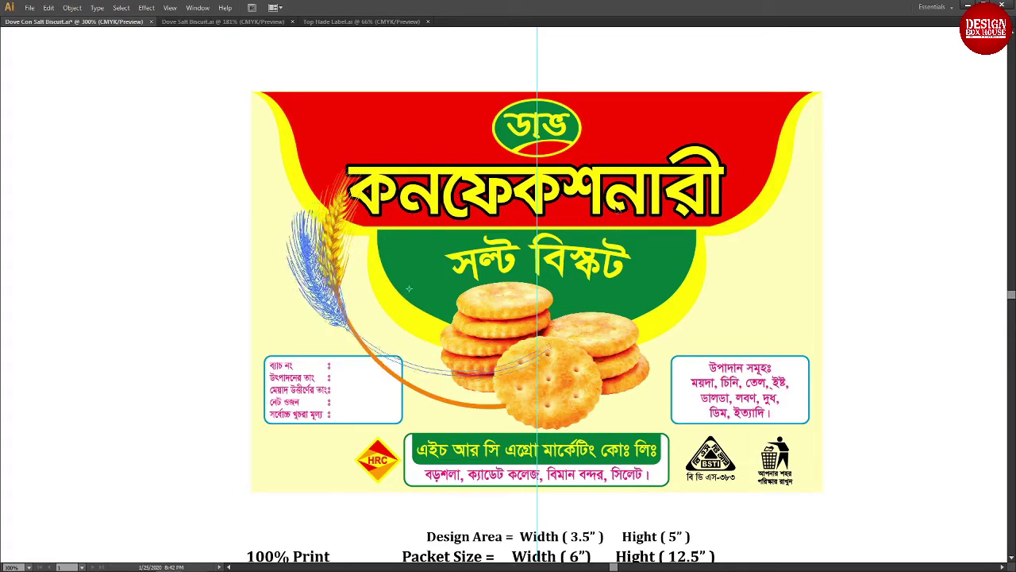
Step: Place and rotate two angled wheat stalks on the label's left side
mouse_move(603, 295)
mouse_down()
mouse_move(324, 266)
mouse_move(588, 394)
mouse_up()
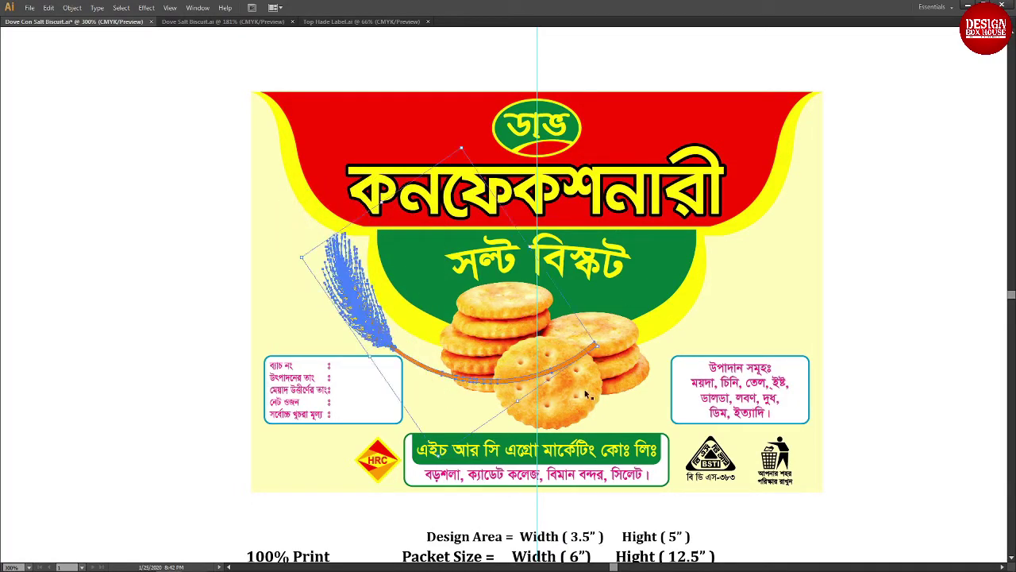
drag(521, 408, 419, 359)
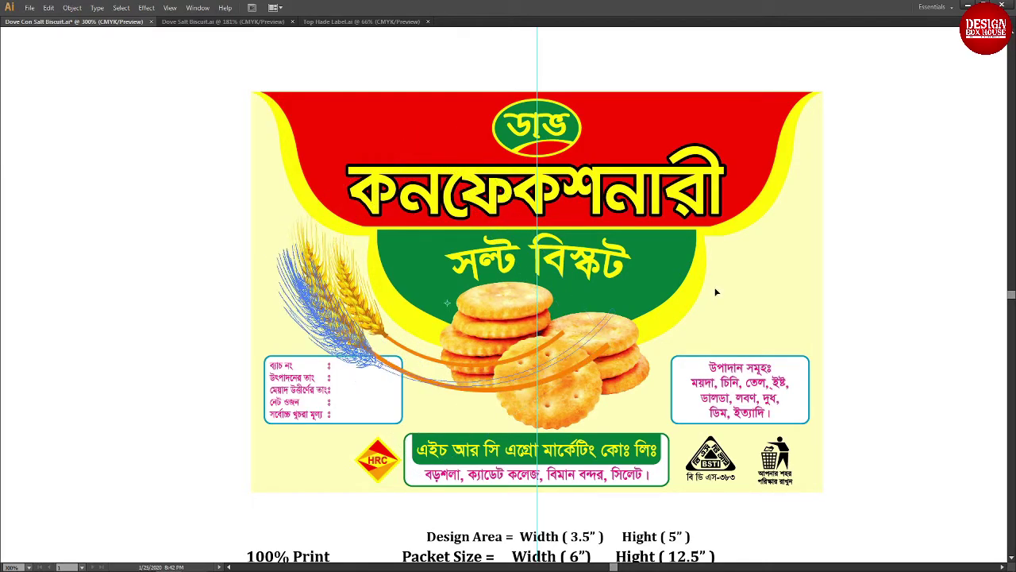
click(300, 343)
drag(300, 343, 327, 307)
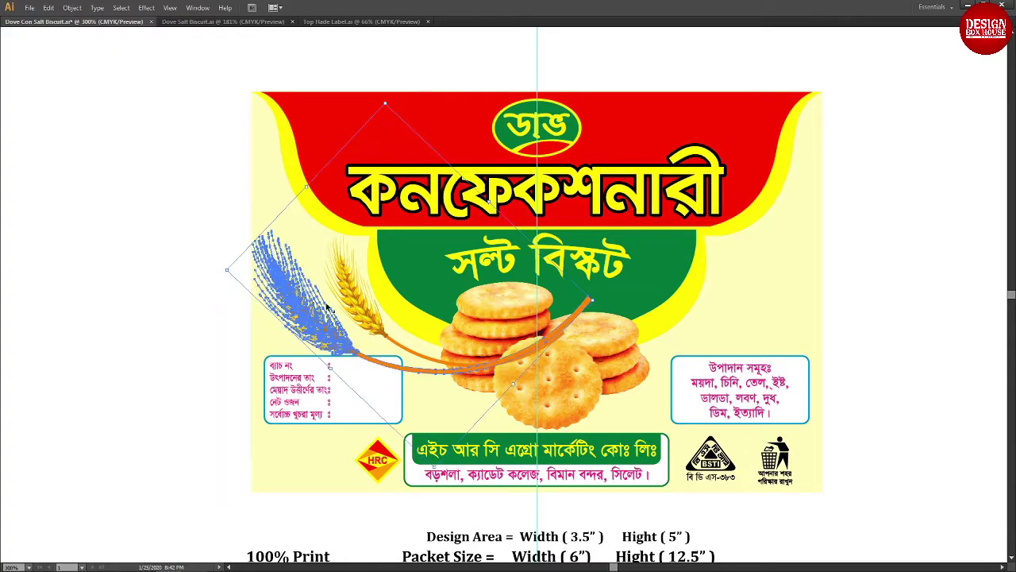
drag(227, 269, 261, 283)
click(349, 329)
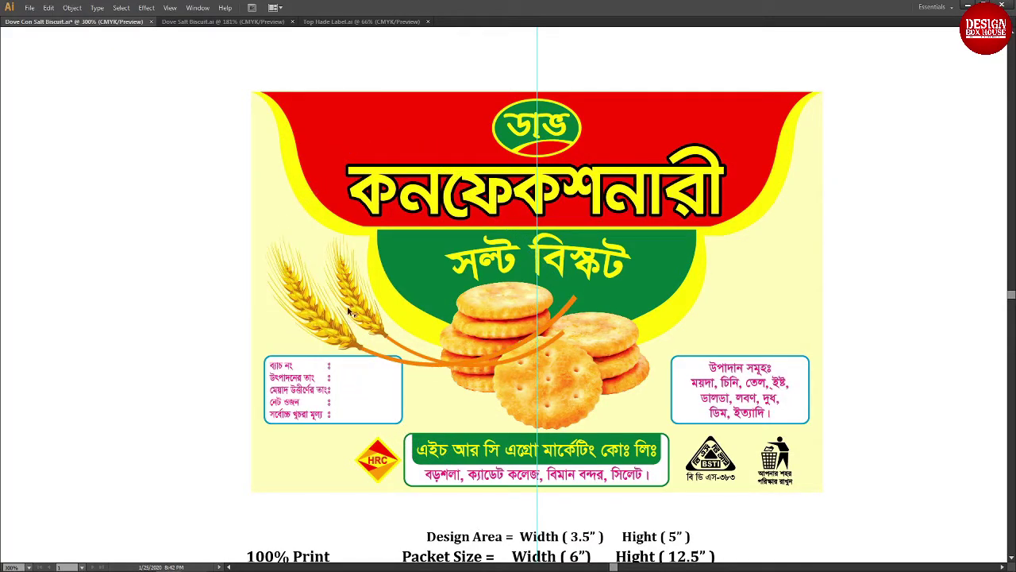
Step: Select both wheat stalks and reflect a vertical copy to the right side
click(348, 310)
shift+click(292, 237)
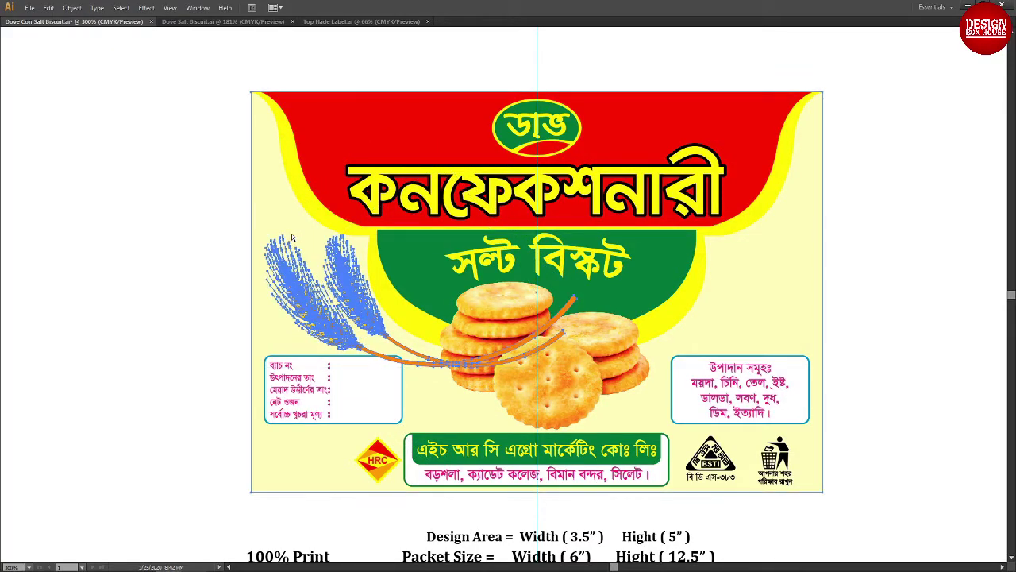
key(ctrl+shift+a)
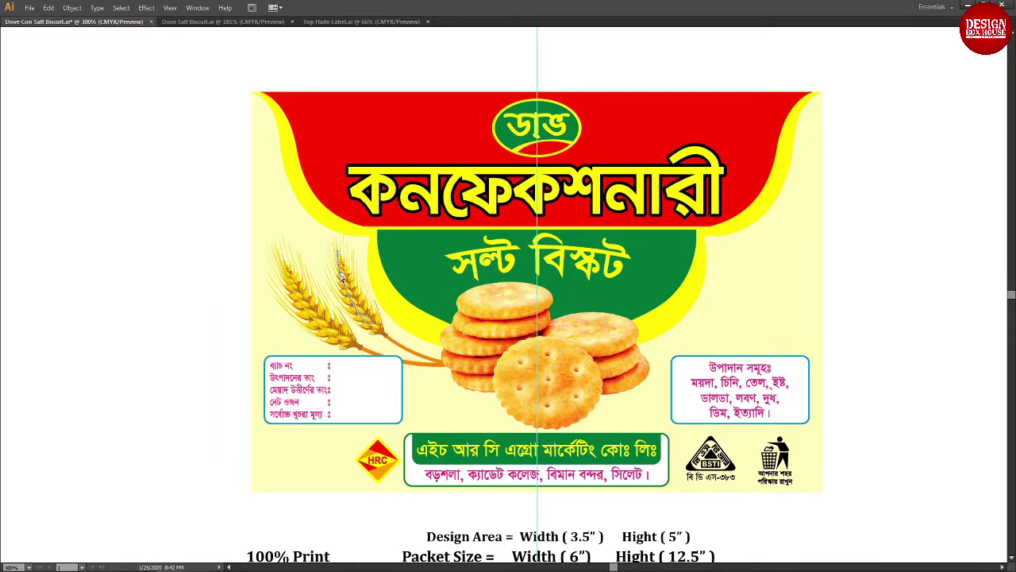
drag(343, 282, 287, 224)
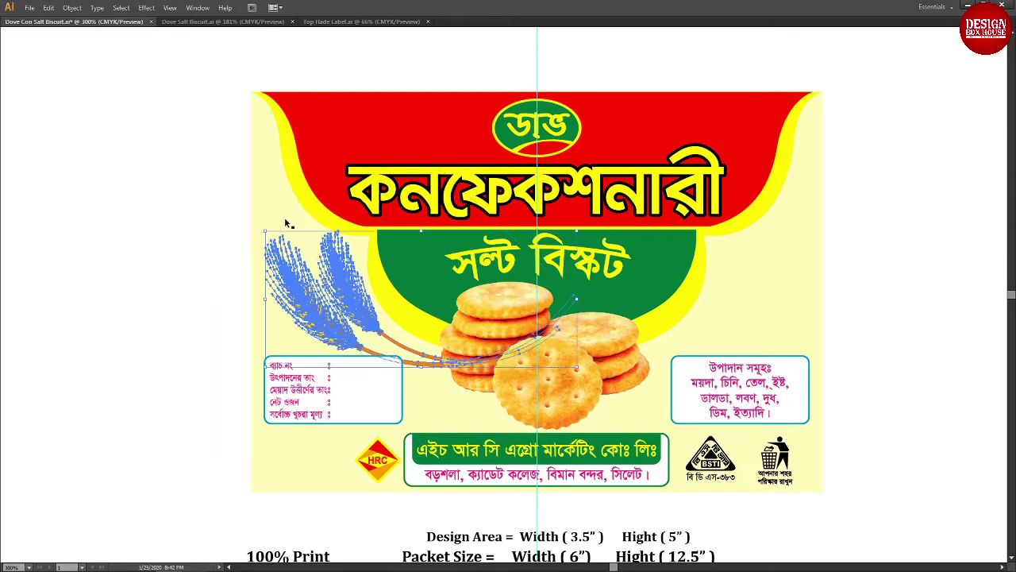
click(285, 220)
key(o)
key(Return)
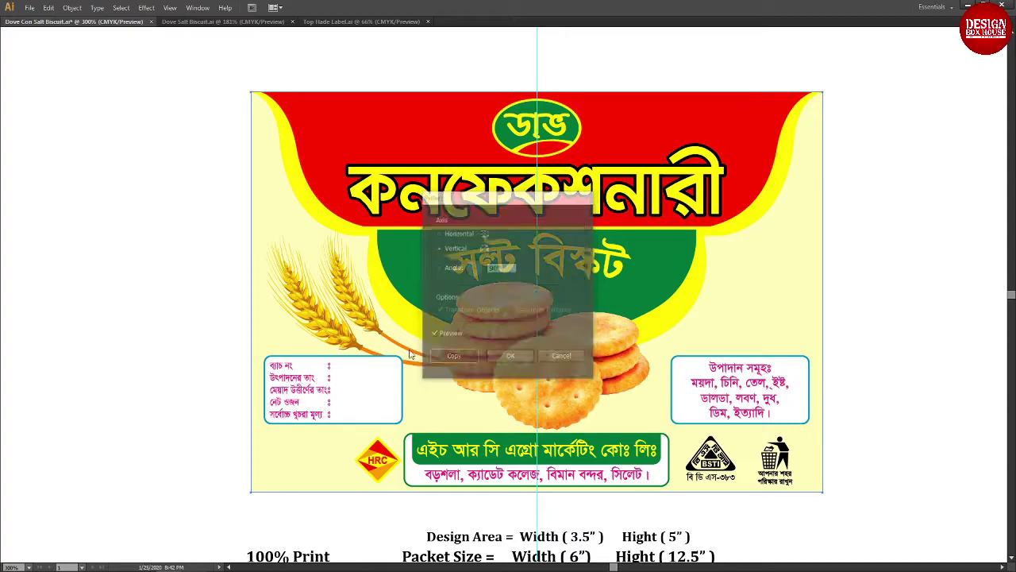
key(ctrl+shift+a)
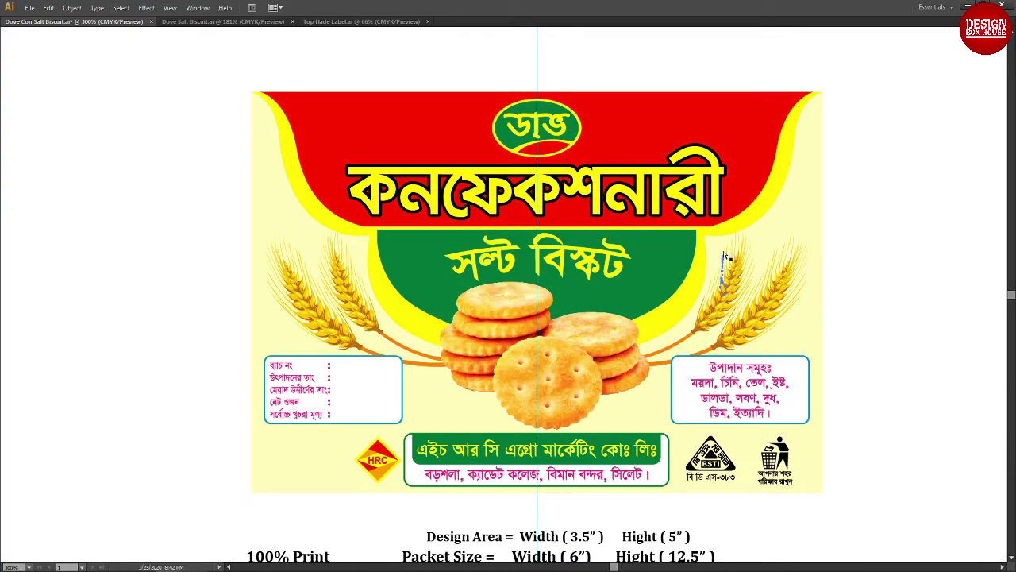
key(Tab)
Step: Zoom into the right wheat stalk and fill its outline paths with C 0, M 30
click(414, 27)
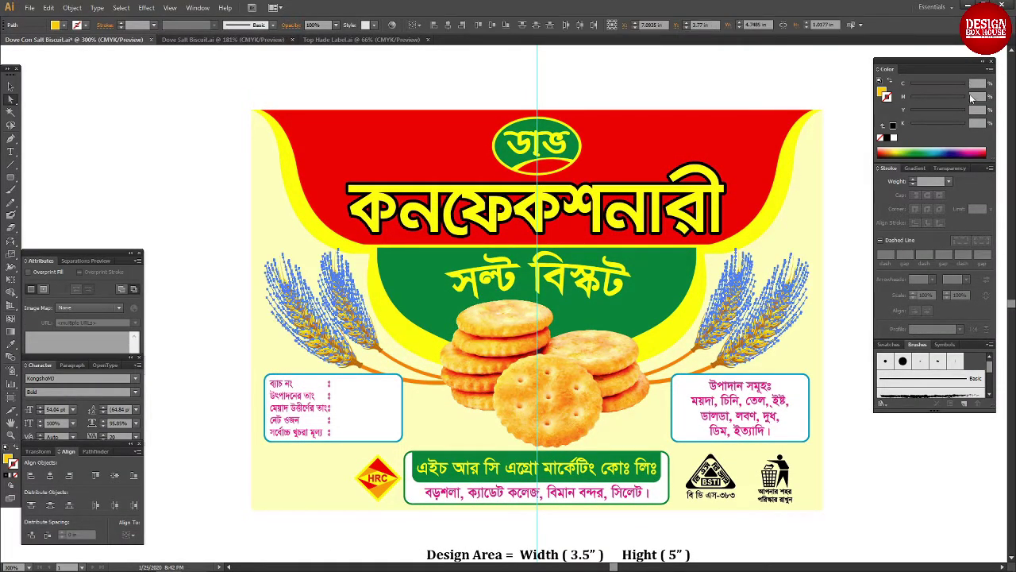
click(871, 238)
key(ctrl+z)
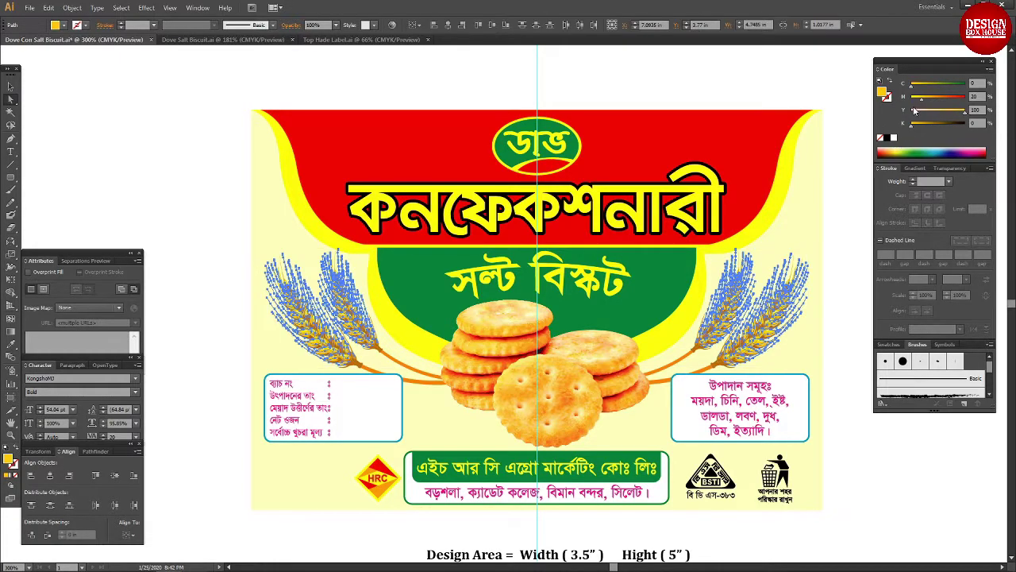
key(ctrl+shift+a)
drag(699, 290, 722, 310)
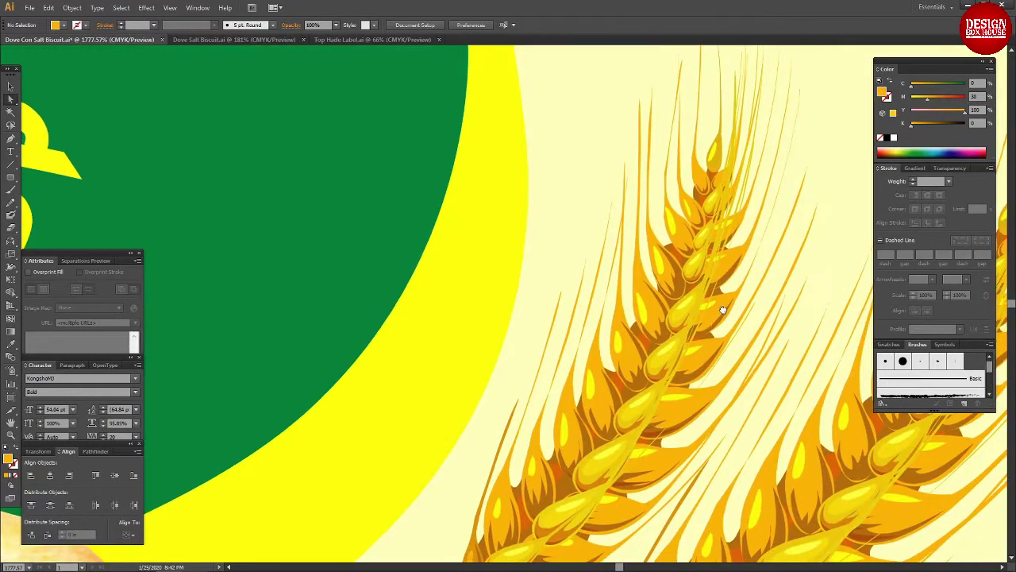
click(699, 285)
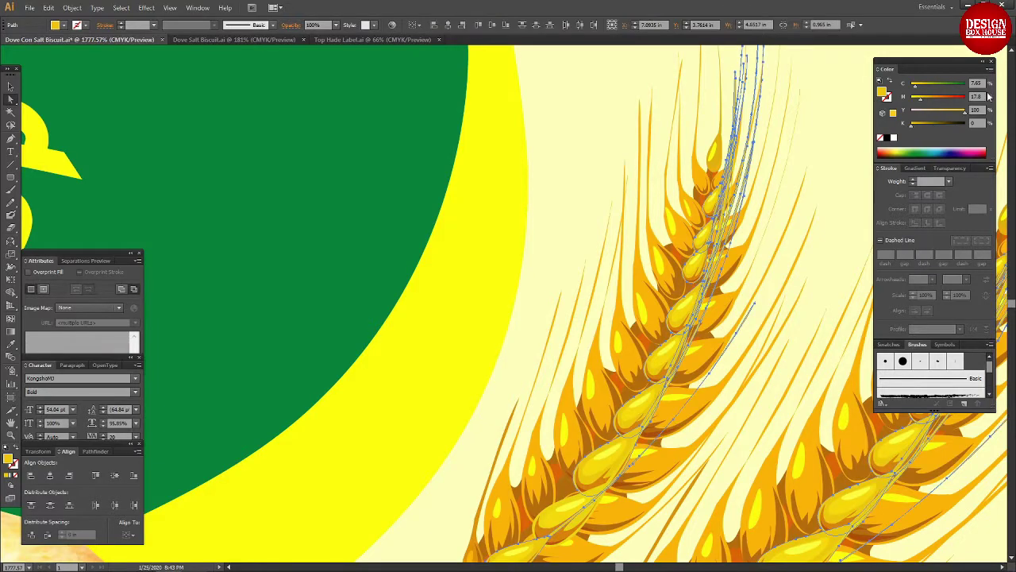
text(0)
key(Tab)
text(30)
key(Tab)
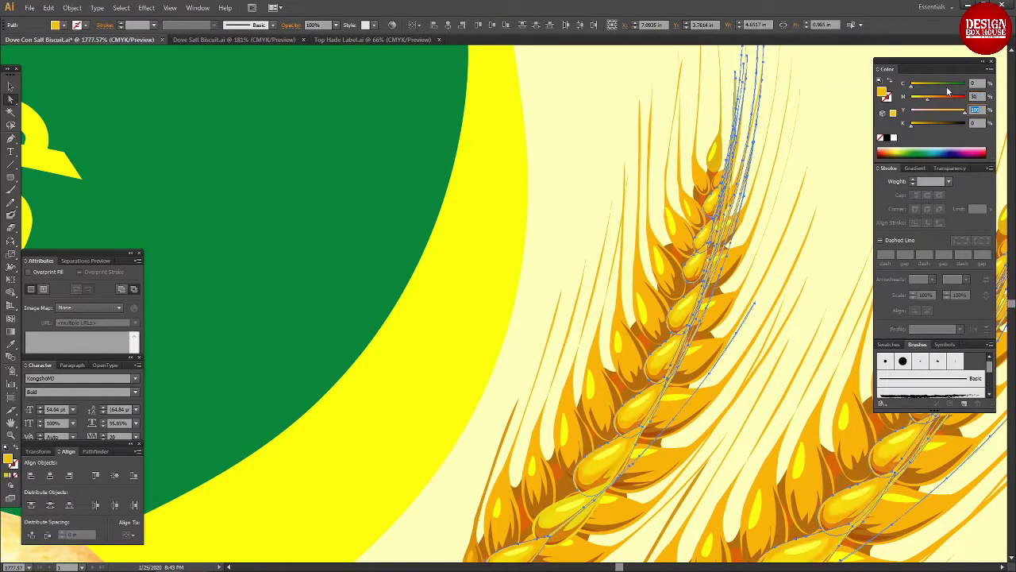
Step: Deselect the wheat and zoom back out to view the whole label
key(ctrl+shift+a)
key(ctrl+0)
key(Tab)
click(427, 294)
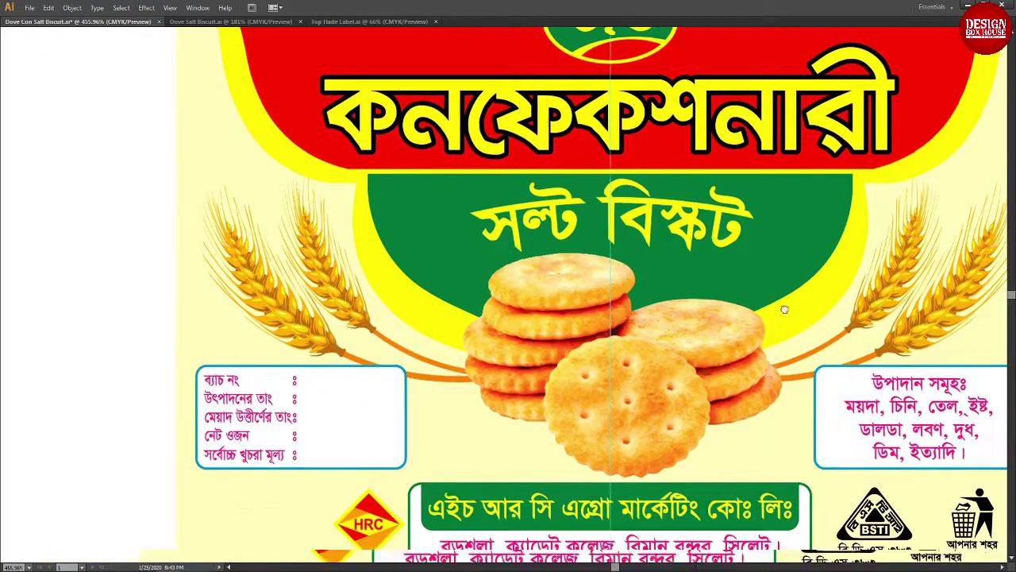
key(ctrl+minus)
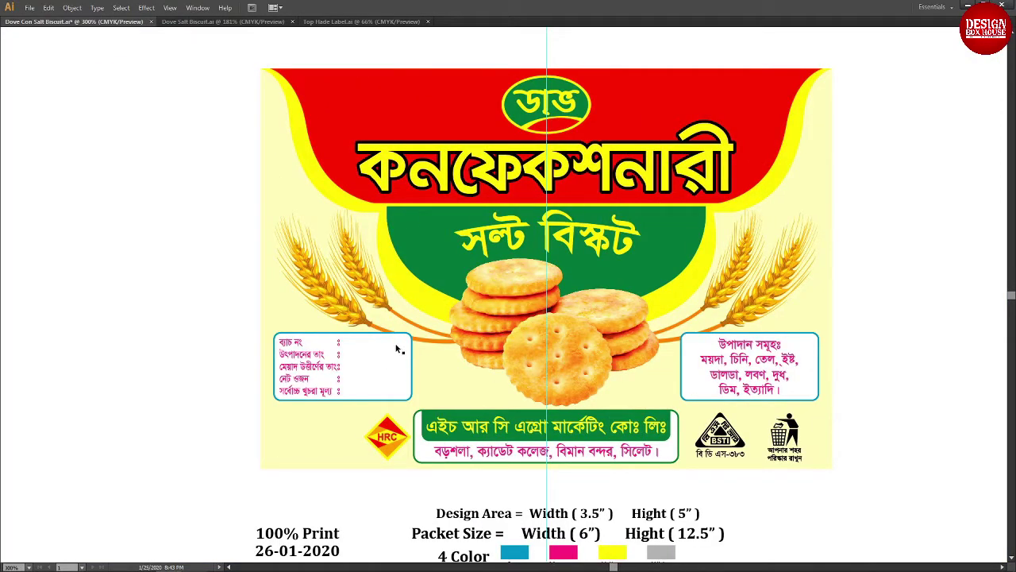
Step: Recolour the background rectangle light blue: raise cyan and set magenta and yellow to 0
drag(423, 334, 359, 376)
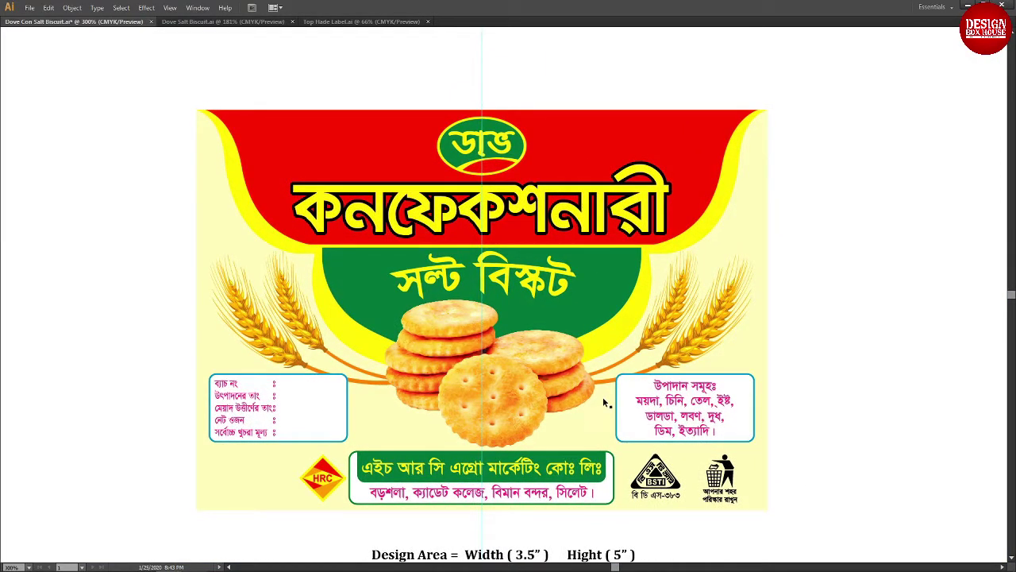
click(754, 344)
key(Tab)
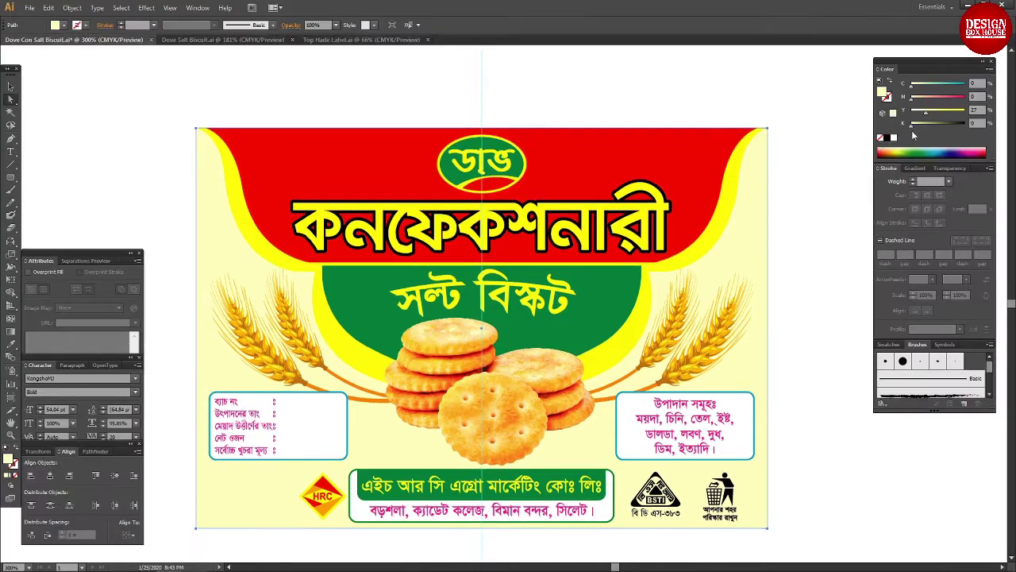
click(917, 97)
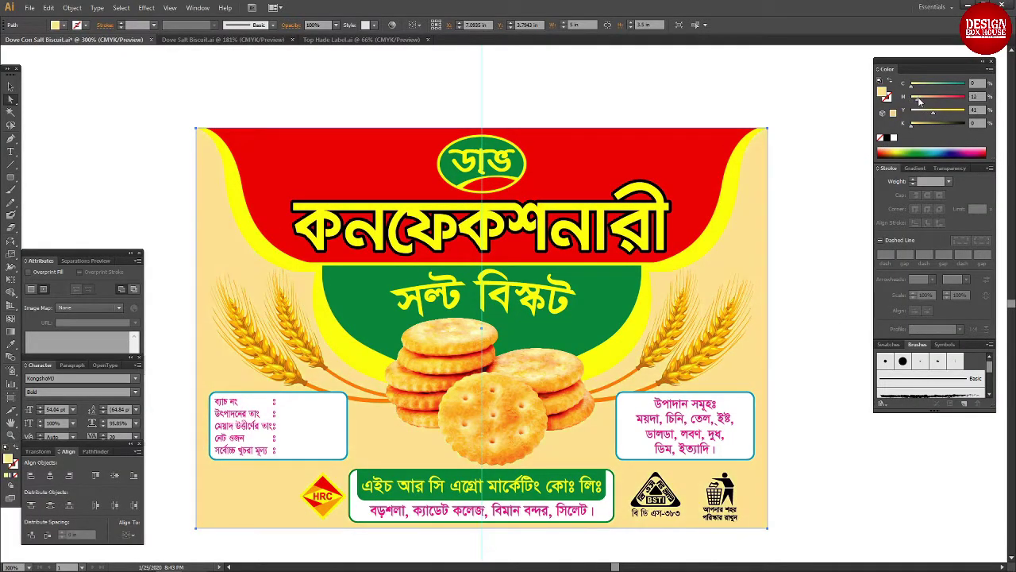
drag(917, 112, 930, 86)
click(919, 98)
click(912, 97)
click(922, 84)
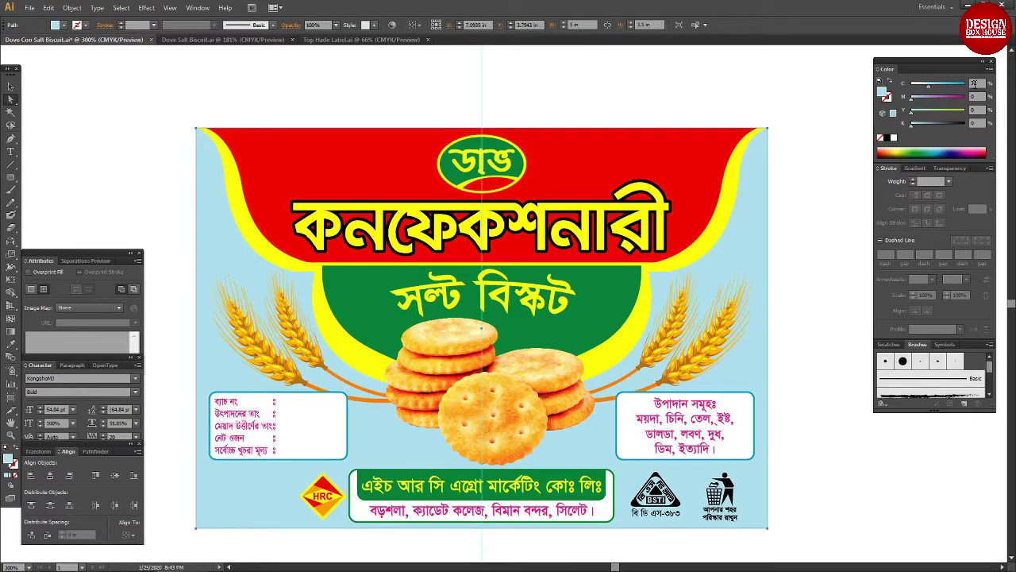
Step: Fill the BSTI mark and recycling-bin icon with M 100 to make them red
click(822, 305)
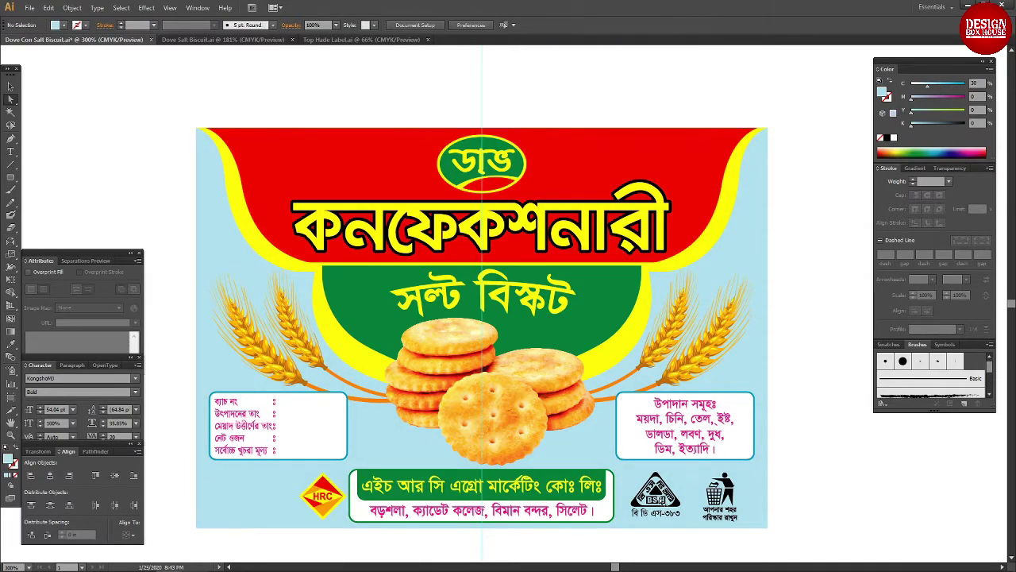
key(v)
click(655, 493)
shift+click(720, 494)
drag(912, 110, 963, 109)
click(963, 97)
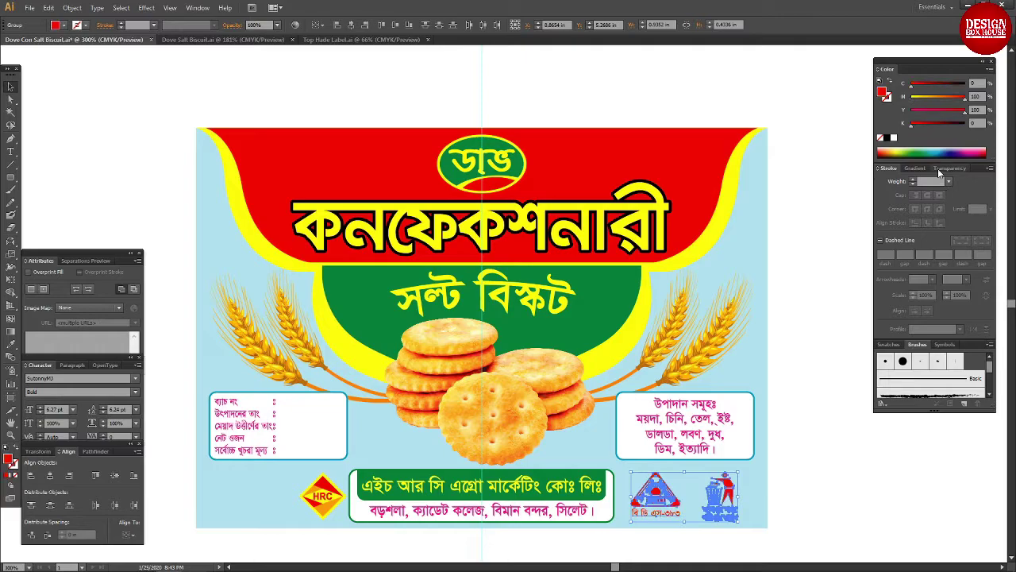
click(950, 168)
click(901, 181)
Step: Set the HRC yellow diamond's transparency blend mode to Multiply
click(799, 404)
key(a)
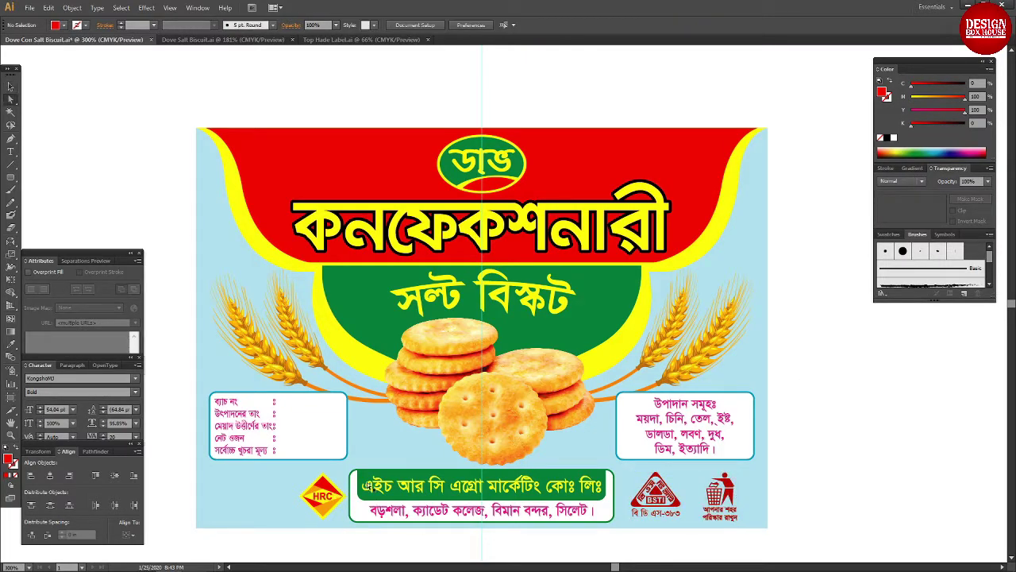
click(320, 479)
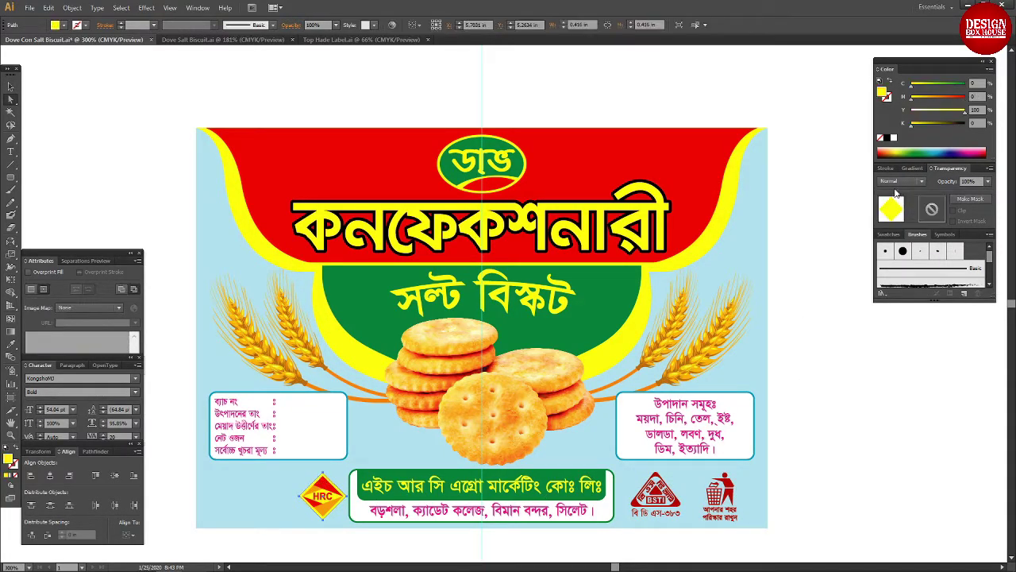
click(902, 181)
click(900, 210)
click(347, 540)
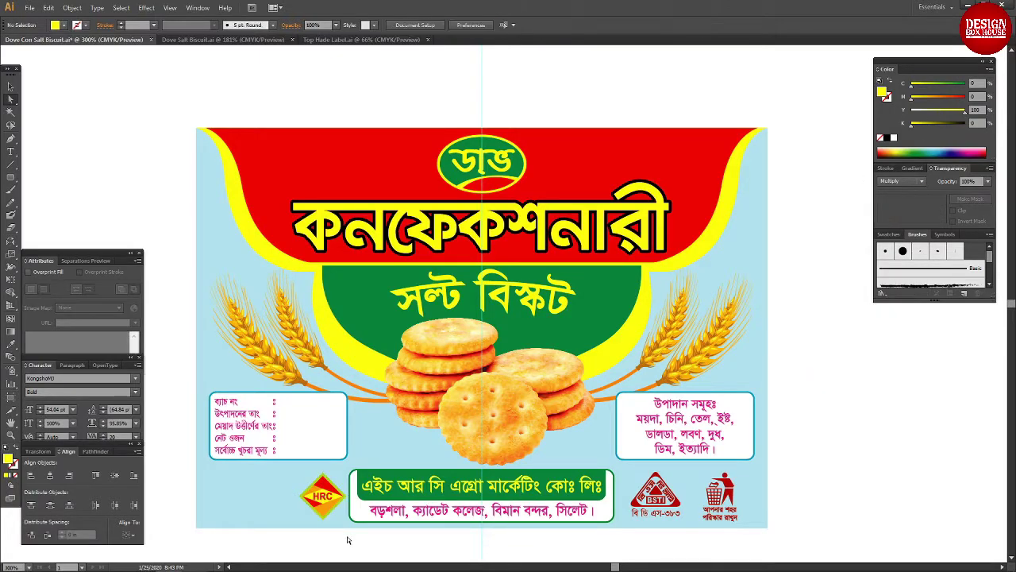
key(Tab)
Step: Zoom out to the whole artboard and save Dove Con Salt Biscuit.ai
key(ctrl+minus)
key(ctrl+minus)
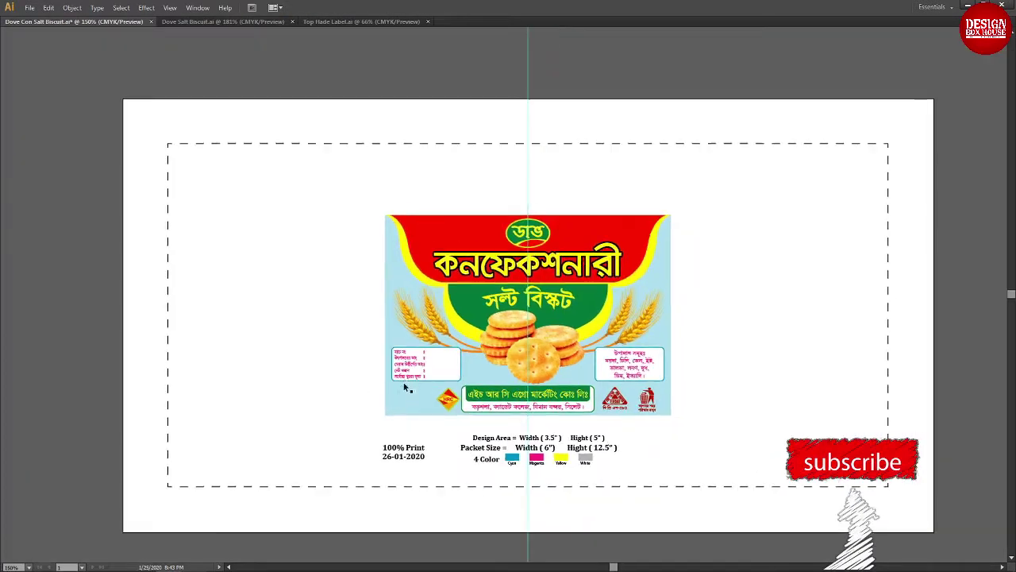
scroll(336, 197, up, 5)
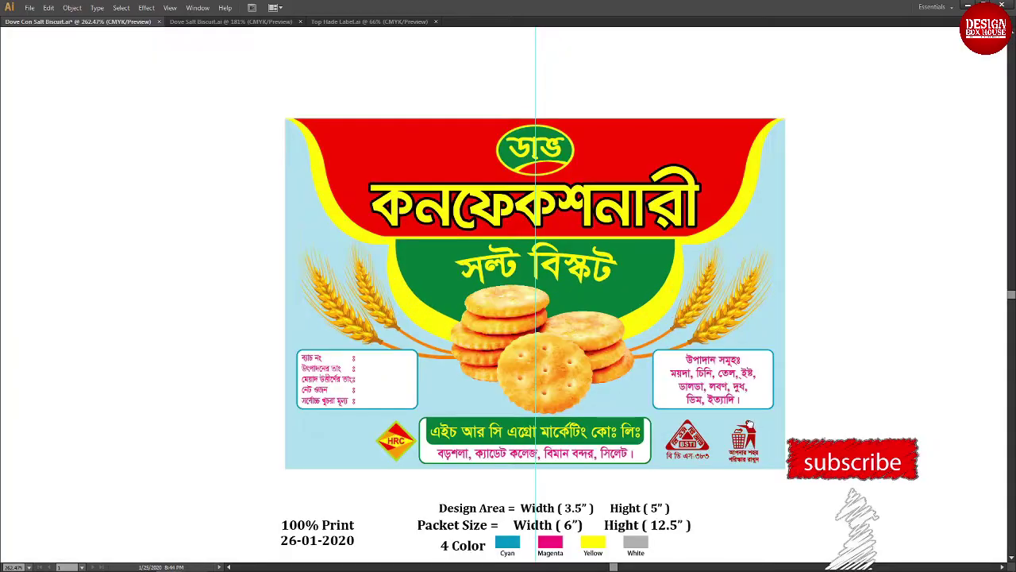
scroll(234, 156, down, 5)
scroll(790, 385, up, 5)
scroll(790, 385, down, 2)
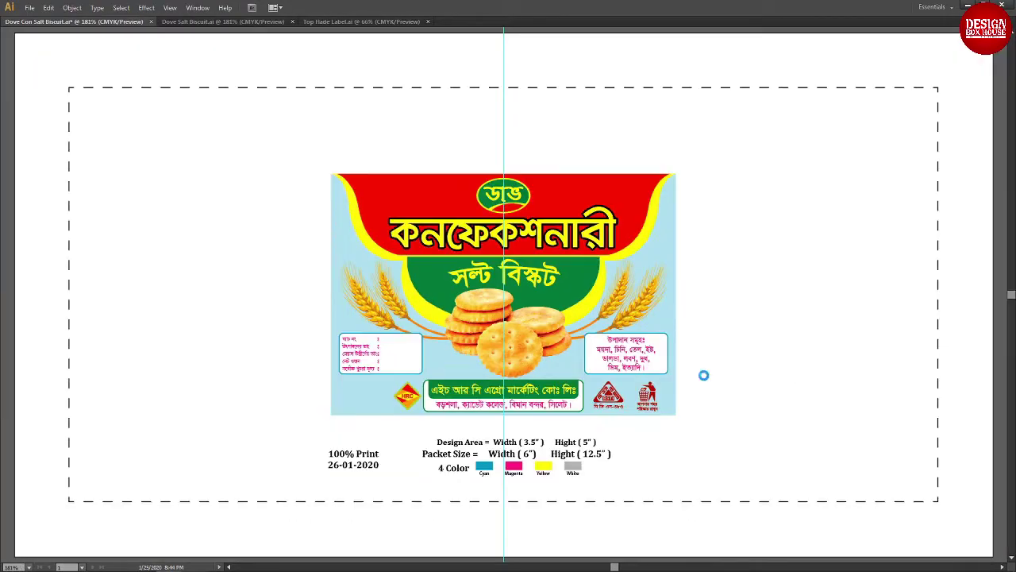
key(ctrl+shift+s)
key(Escape)
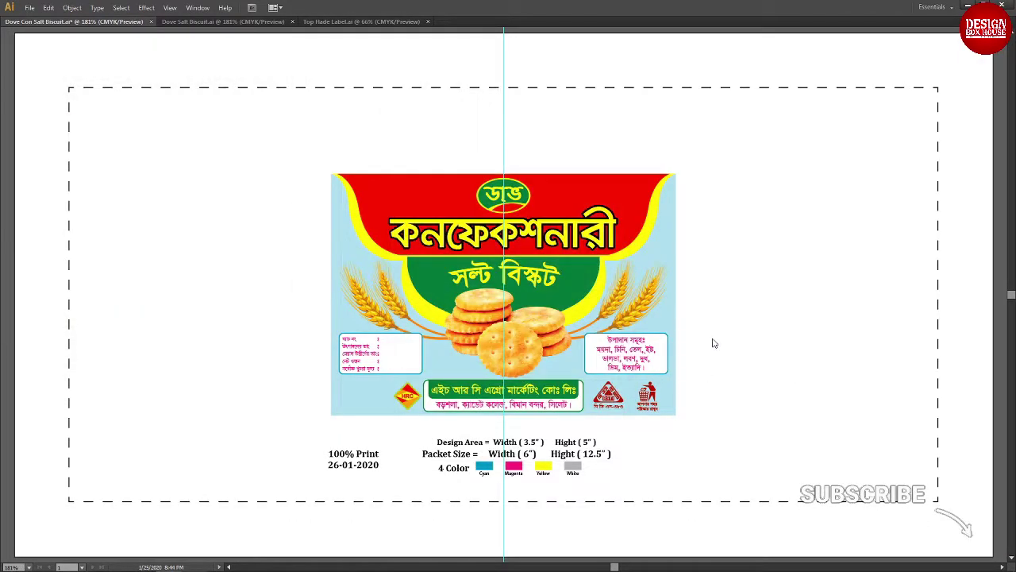
Step: Hide the vertical guide and the panels to view the finished label
right_click(713, 344)
click(737, 426)
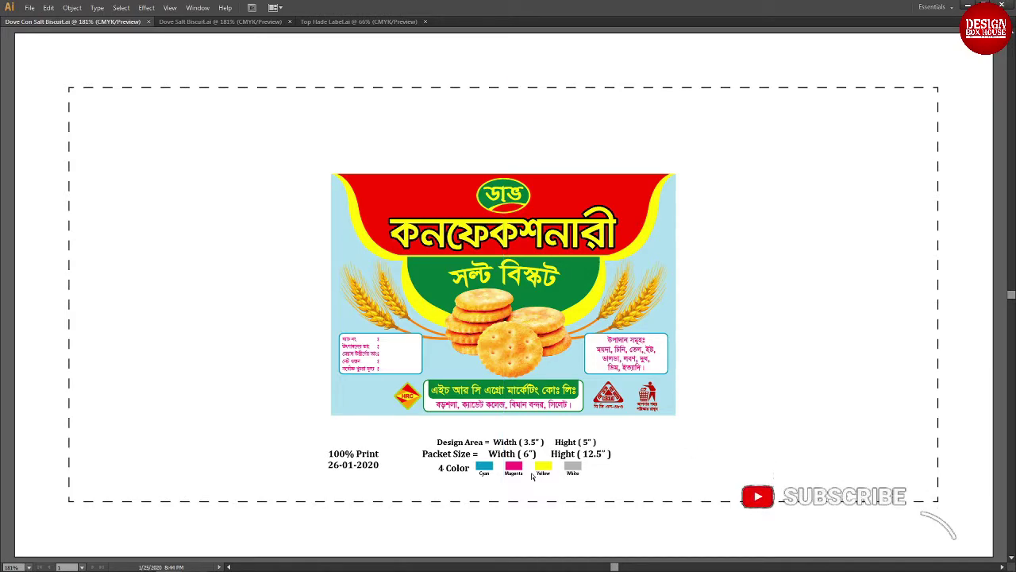
key(Tab)
key(Tab)
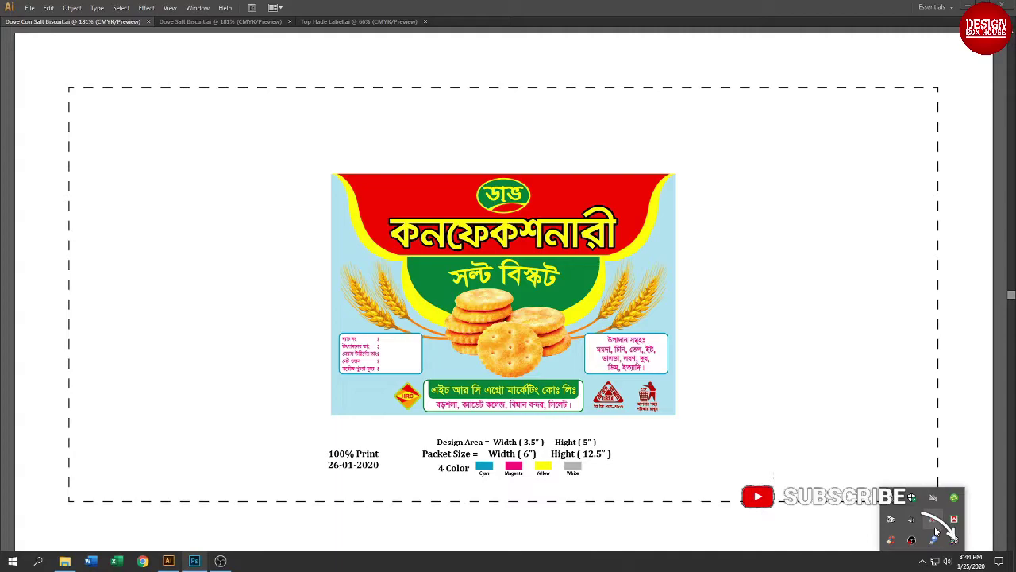